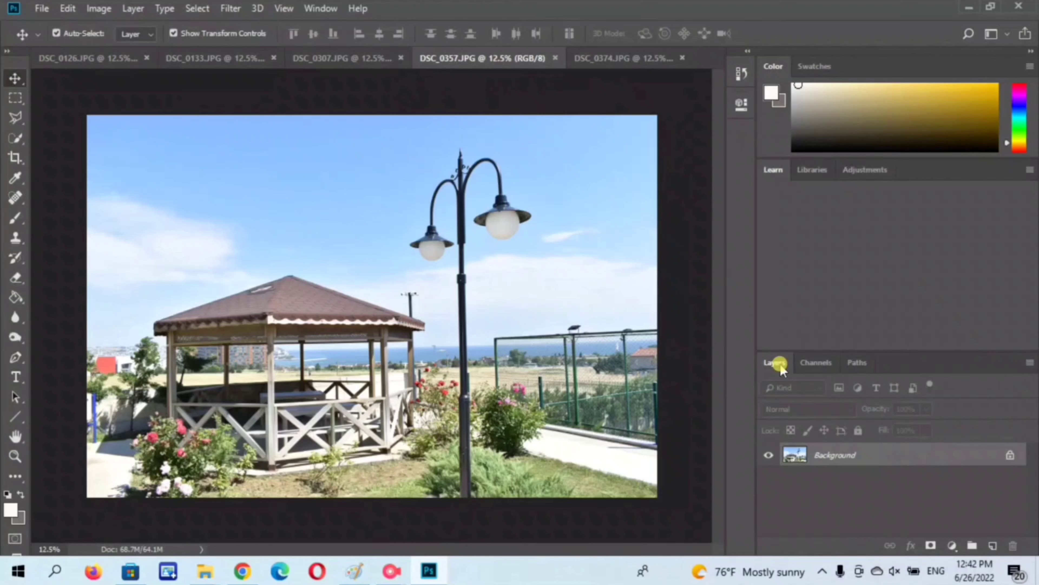
- Dock the Layers panel in its own column beside the canvas and collapse the remaining panels to icons
{"action": "left_click_drag", "start_coordinate": [782, 369], "coordinate": [721, 356]}
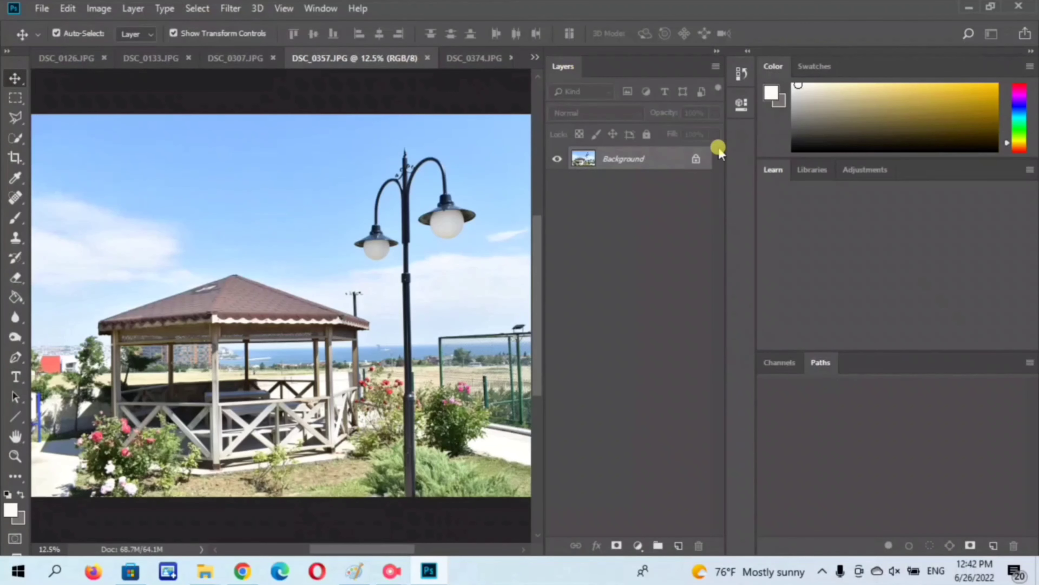
{"action": "left_click", "coordinate": [1029, 55]}
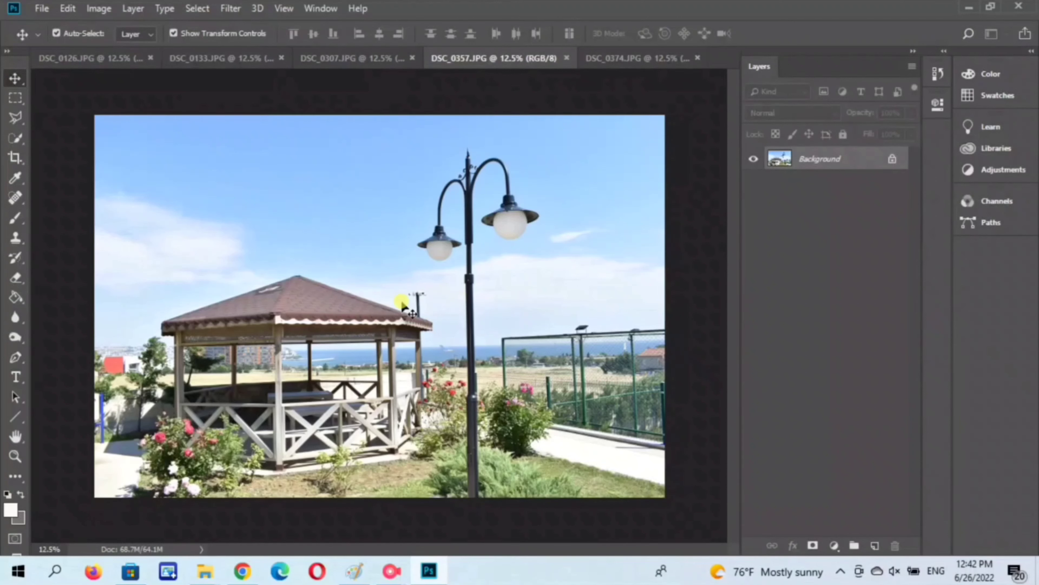
{"action": "left_click", "coordinate": [394, 577]}
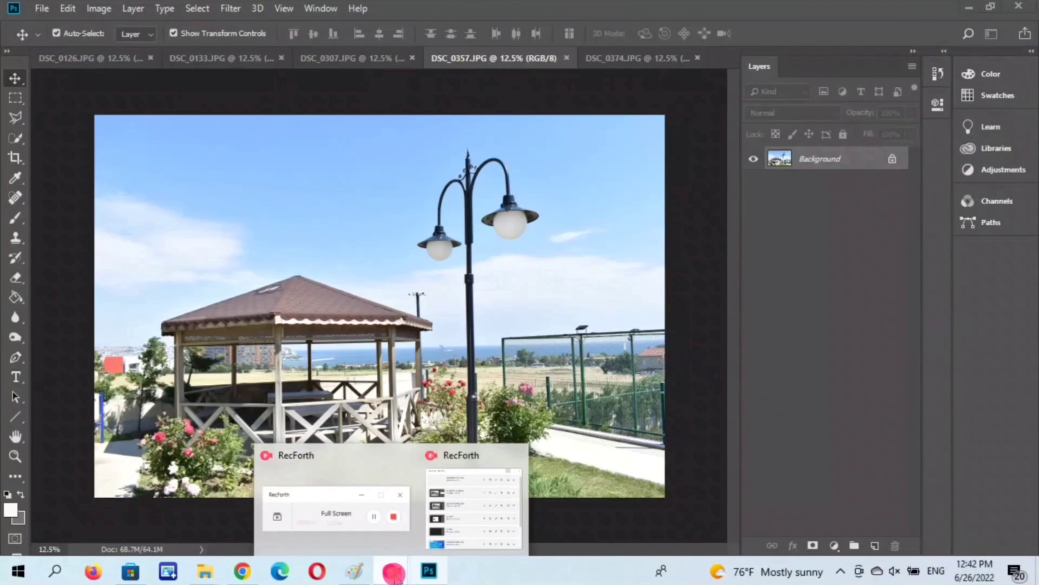
{"action": "left_click", "coordinate": [399, 523]}
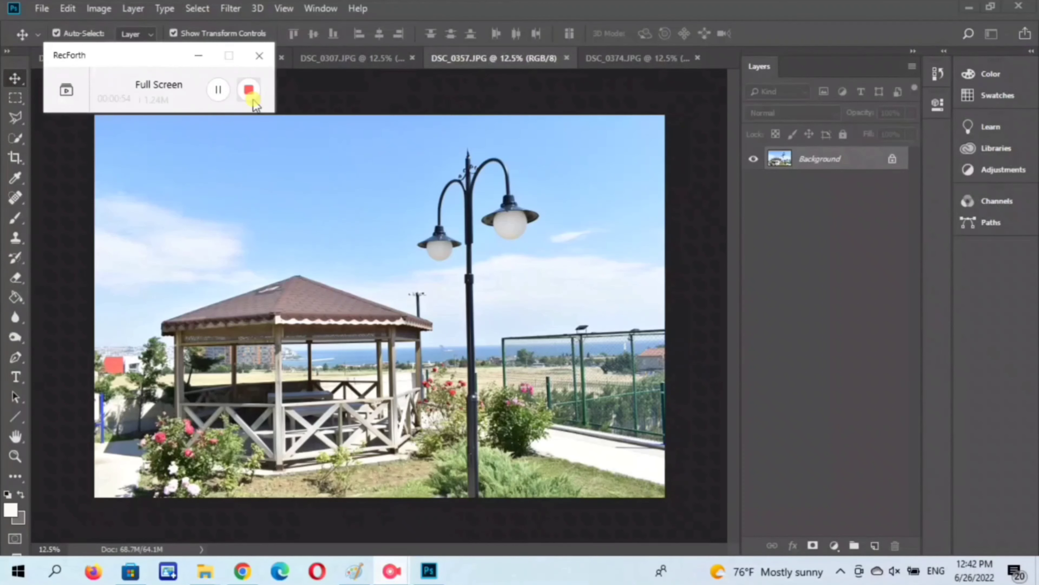
{"action": "left_click", "coordinate": [200, 56]}
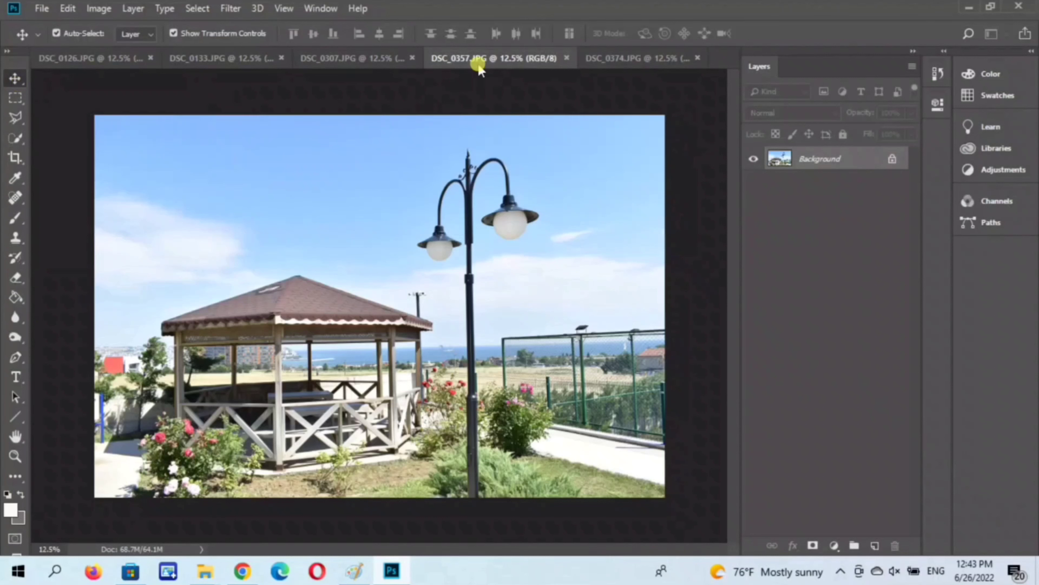
- Float the DSC_0357.JPG document in its own window and reposition that window over the workspace
{"action": "left_click_drag", "start_coordinate": [392, 208], "coordinate": [384, 179]}
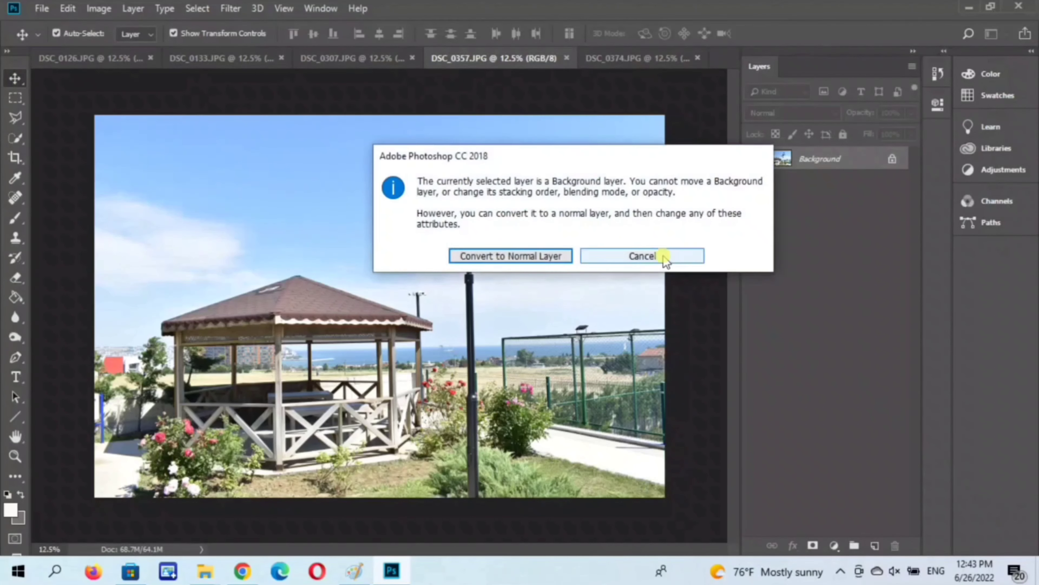
{"action": "left_click", "coordinate": [655, 256]}
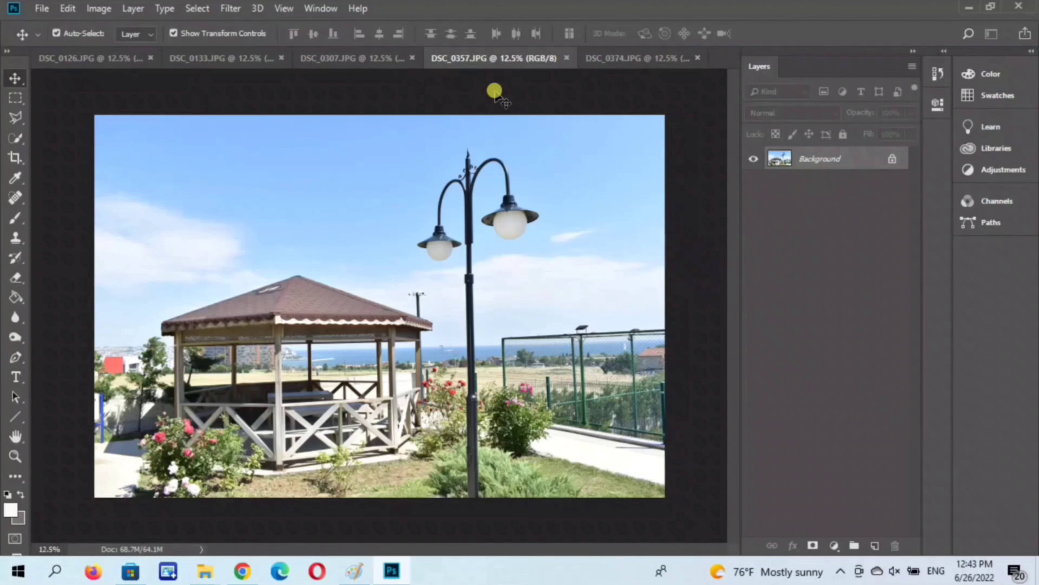
{"action": "right_click", "coordinate": [456, 62]}
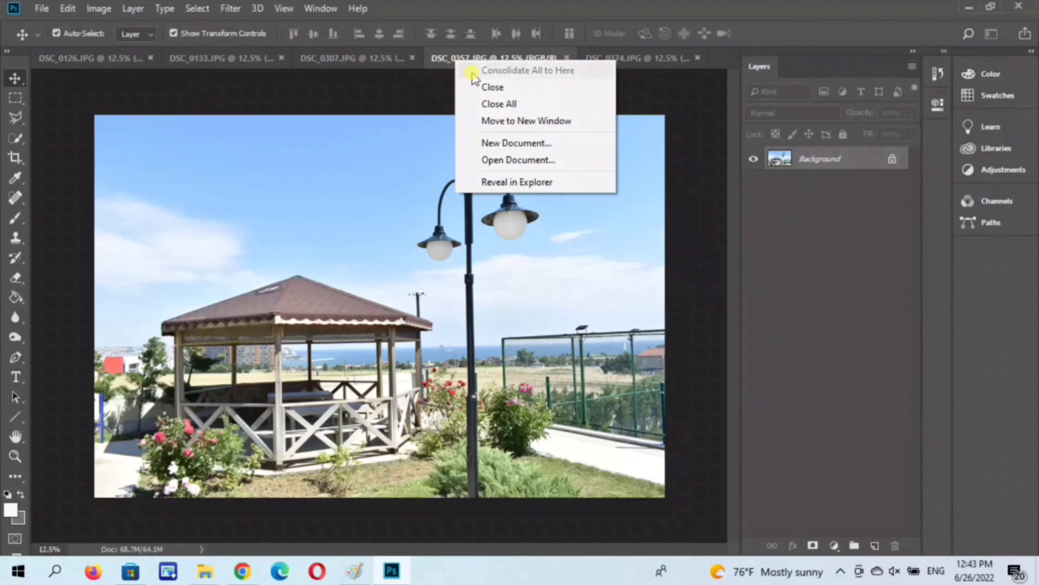
{"action": "left_click", "coordinate": [512, 120]}
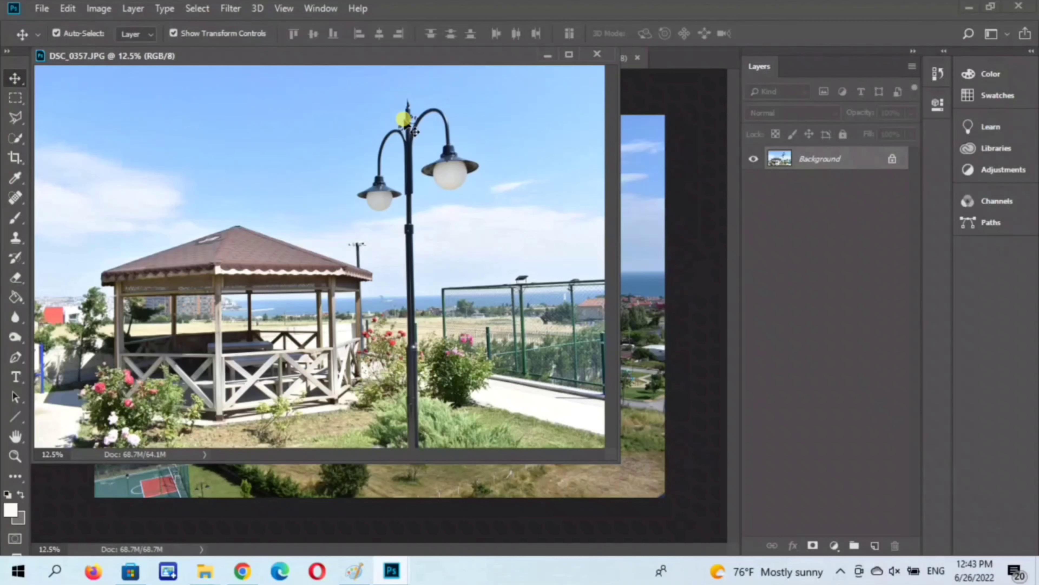
{"action": "left_click_drag", "start_coordinate": [405, 121], "coordinate": [493, 198]}
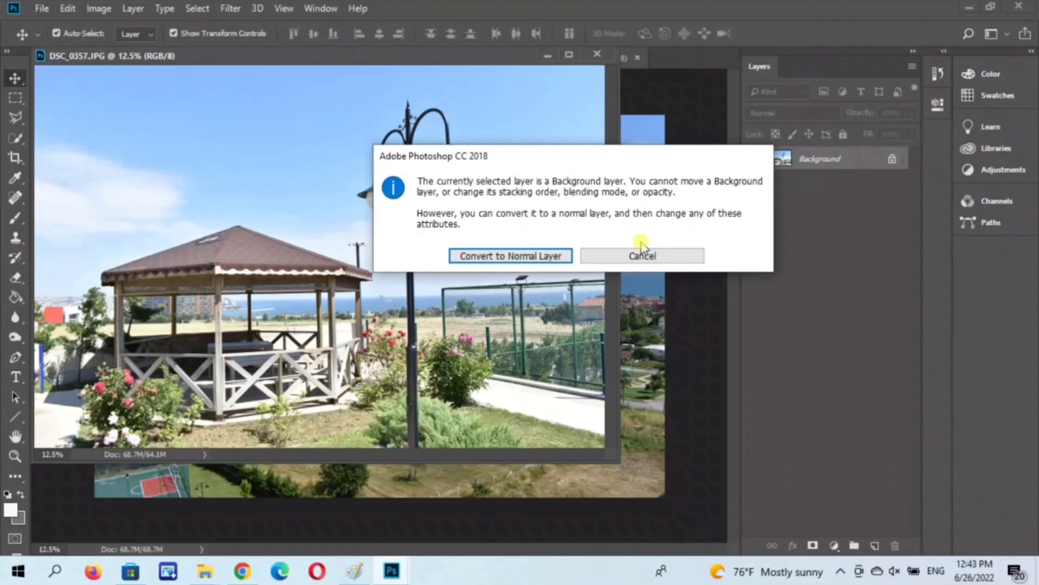
{"action": "left_click", "coordinate": [642, 254]}
{"action": "left_click_drag", "start_coordinate": [418, 54], "coordinate": [493, 98]}
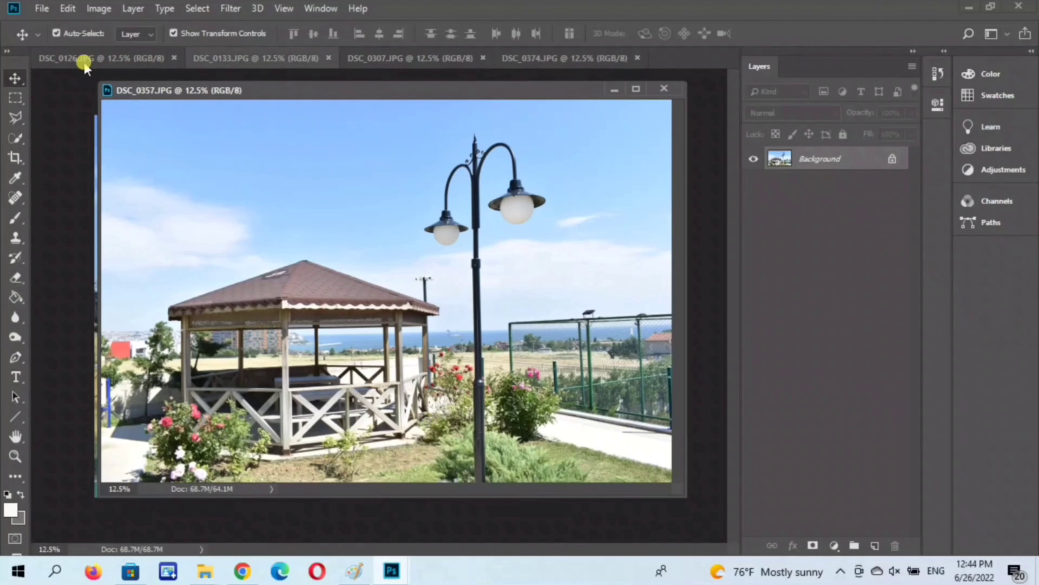
- Draw an artboard about 15.95 × 12.16 in over the gazebo photo with the Artboard tool, and maximize the document window
{"action": "right_click", "coordinate": [19, 76]}
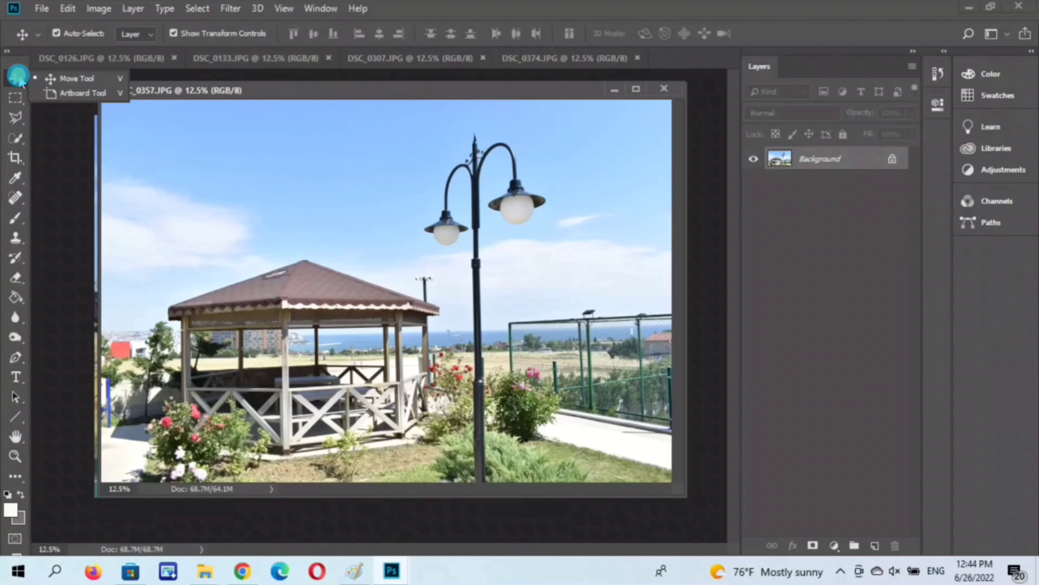
{"action": "left_click", "coordinate": [65, 94]}
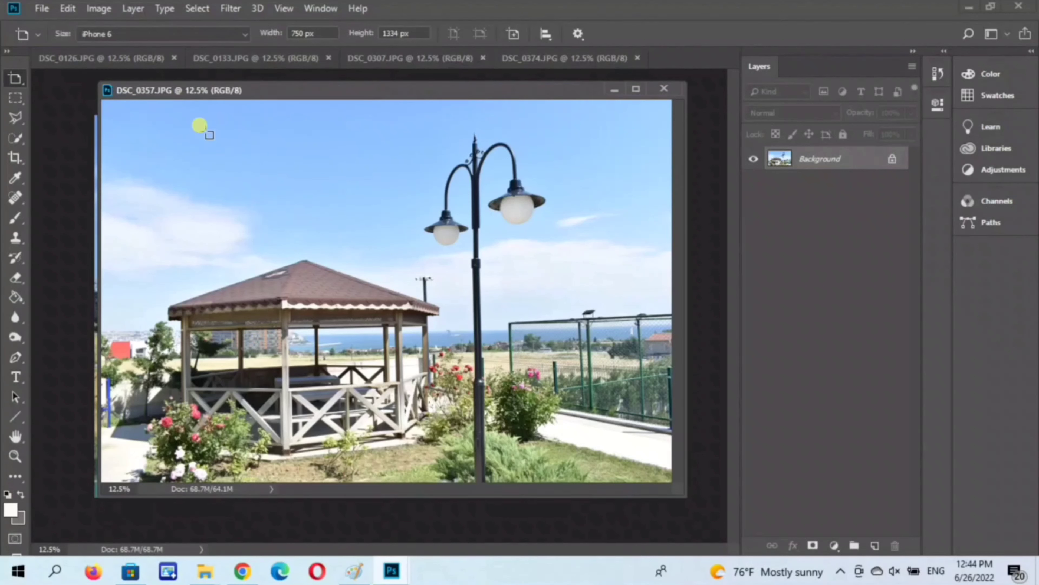
{"action": "left_click_drag", "start_coordinate": [177, 118], "coordinate": [626, 462]}
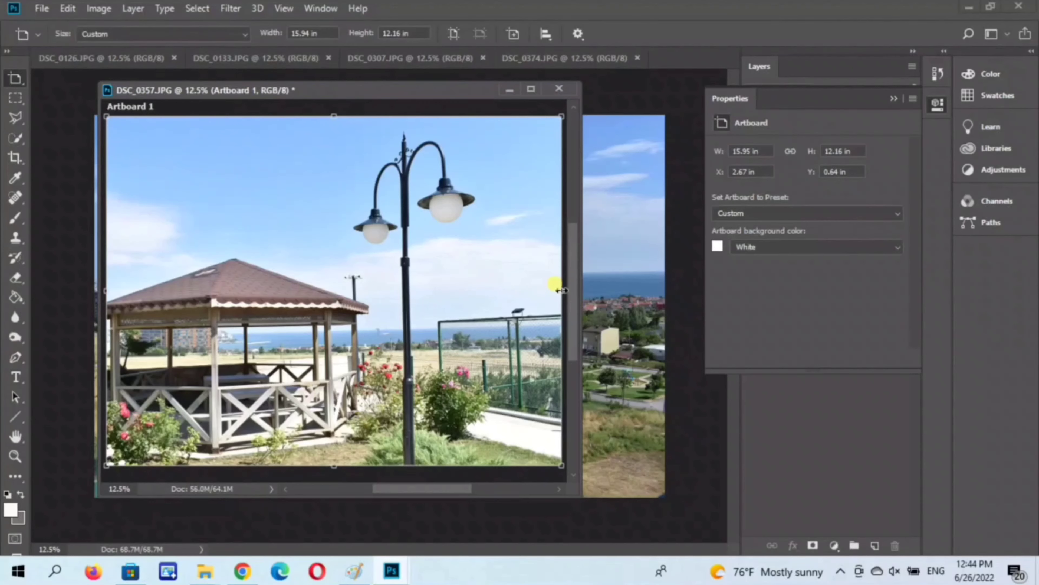
{"action": "left_click", "coordinate": [532, 89]}
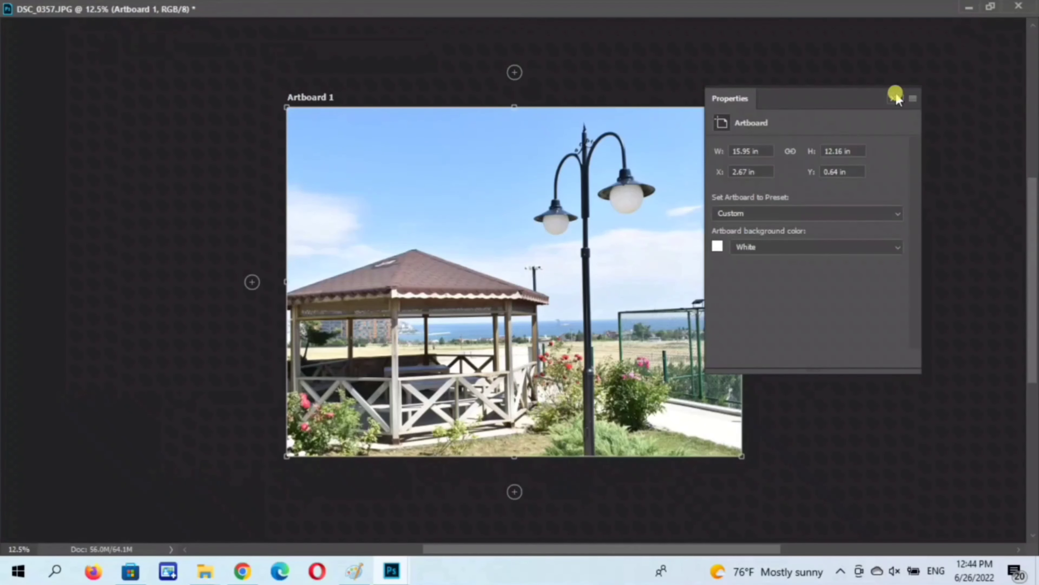
{"action": "left_click", "coordinate": [896, 98]}
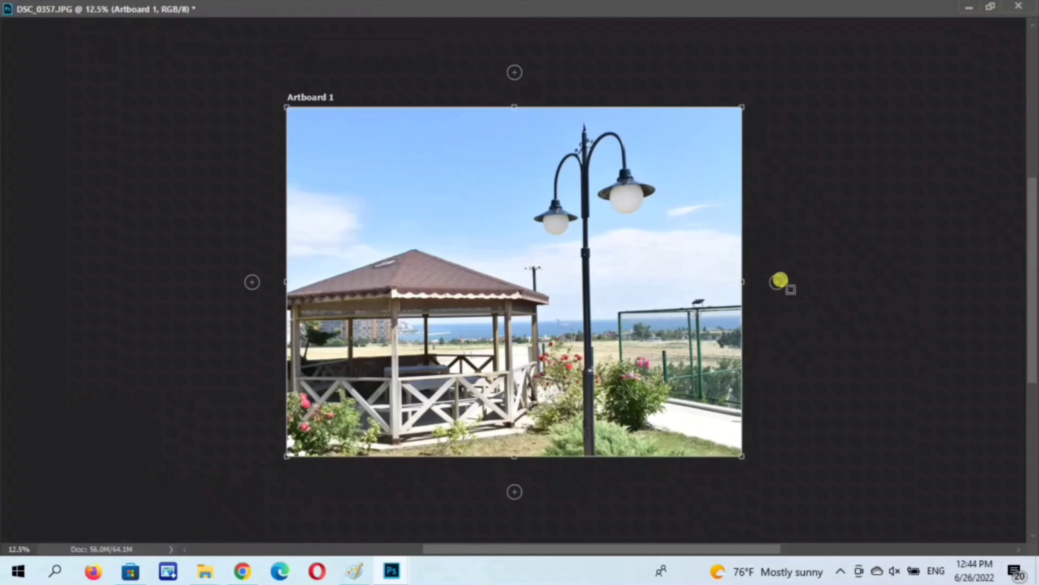
- Add five blank artboards adjoining the photo's artboard to form a grid two columns wide and three rows high
{"action": "left_click", "coordinate": [777, 283]}
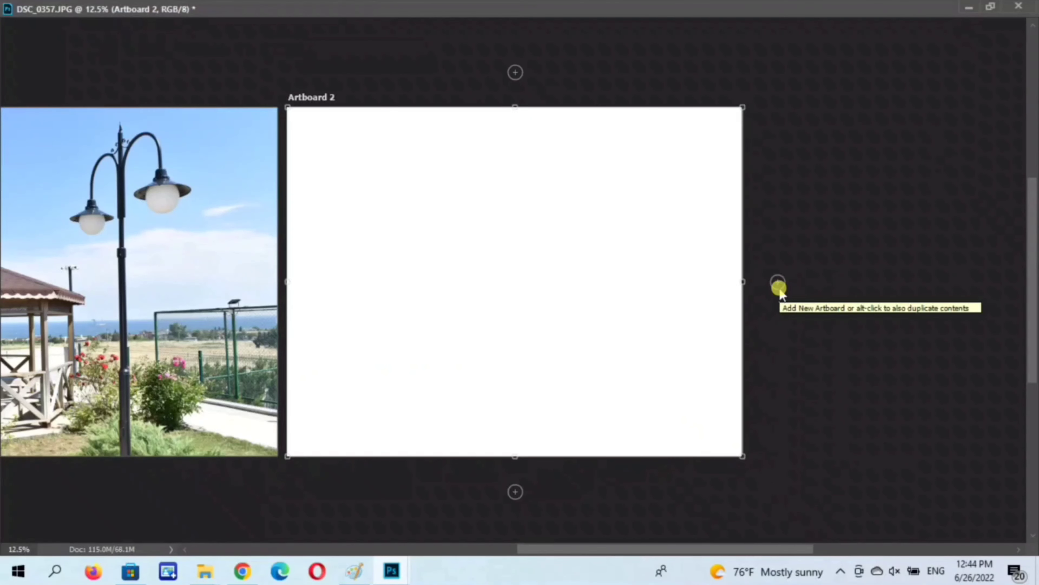
{"action": "left_click", "coordinate": [515, 72]}
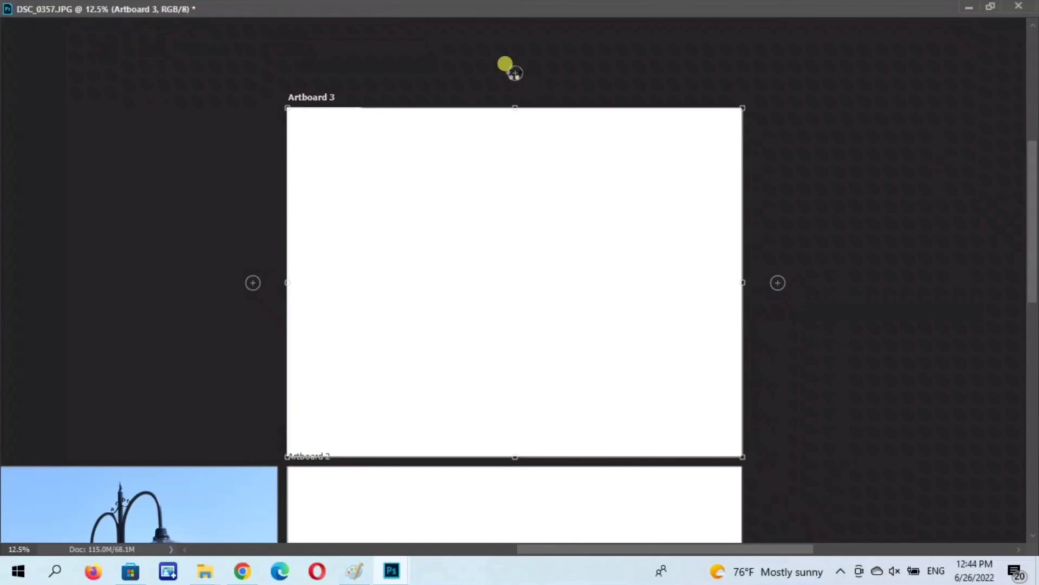
{"action": "left_click", "coordinate": [252, 283]}
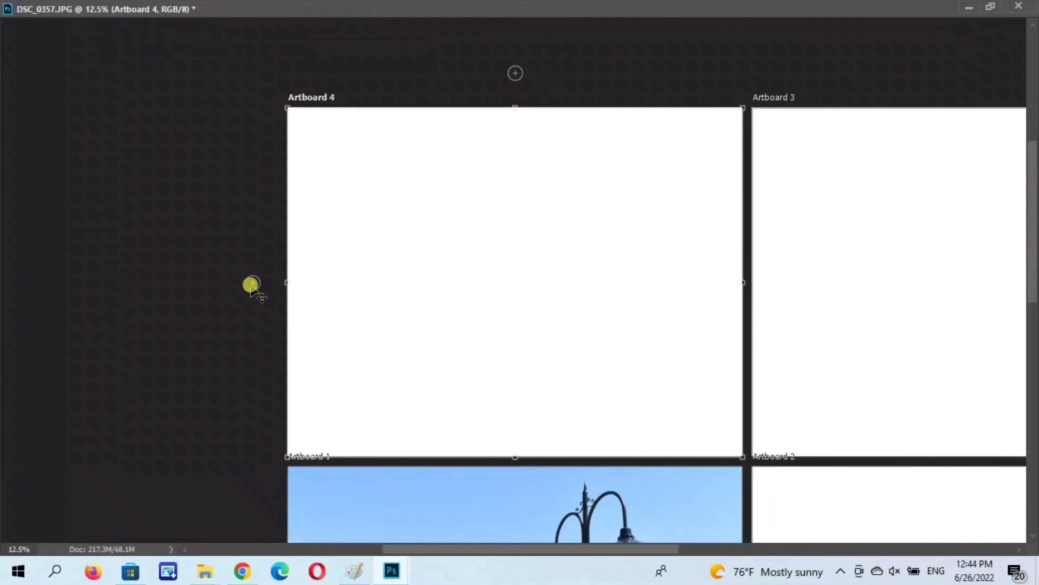
{"action": "scroll", "coordinate": [900, 375], "scroll_direction": "down", "scroll_amount": 1}
{"action": "scroll", "coordinate": [501, 73], "scroll_direction": "up", "scroll_amount": 1}
{"action": "left_click", "coordinate": [513, 73]}
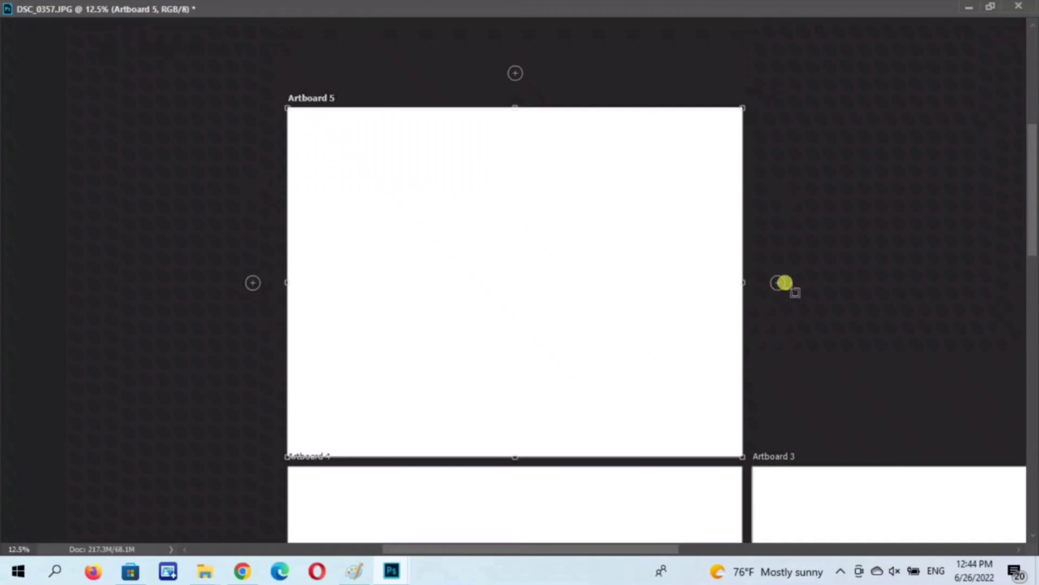
{"action": "left_click", "coordinate": [779, 283]}
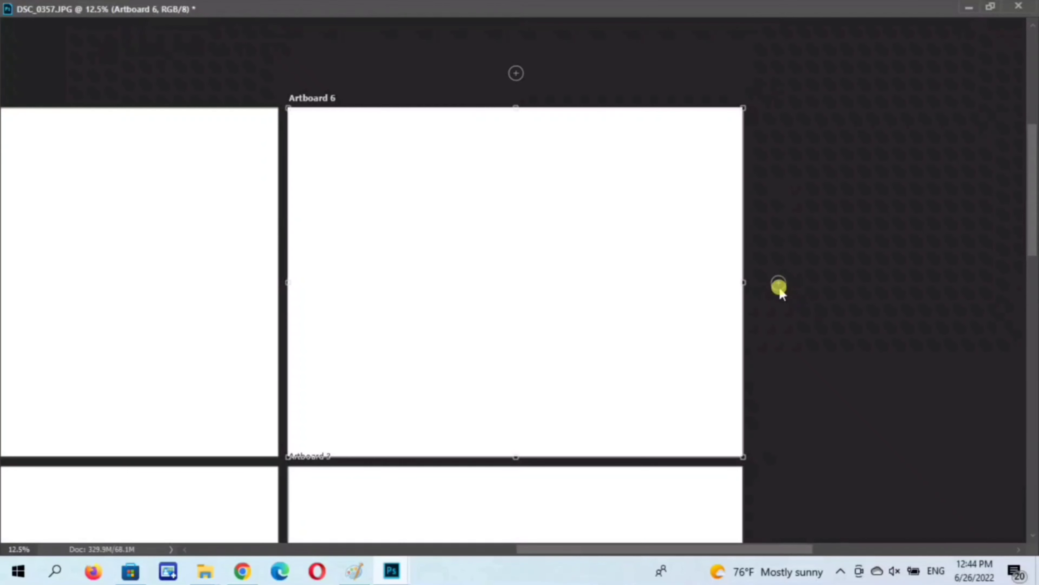
- Examine the whole artboard grid and select the blank Artboard 2 beside the photo
{"action": "left_click_drag", "start_coordinate": [1034, 200], "coordinate": [1034, 194]}
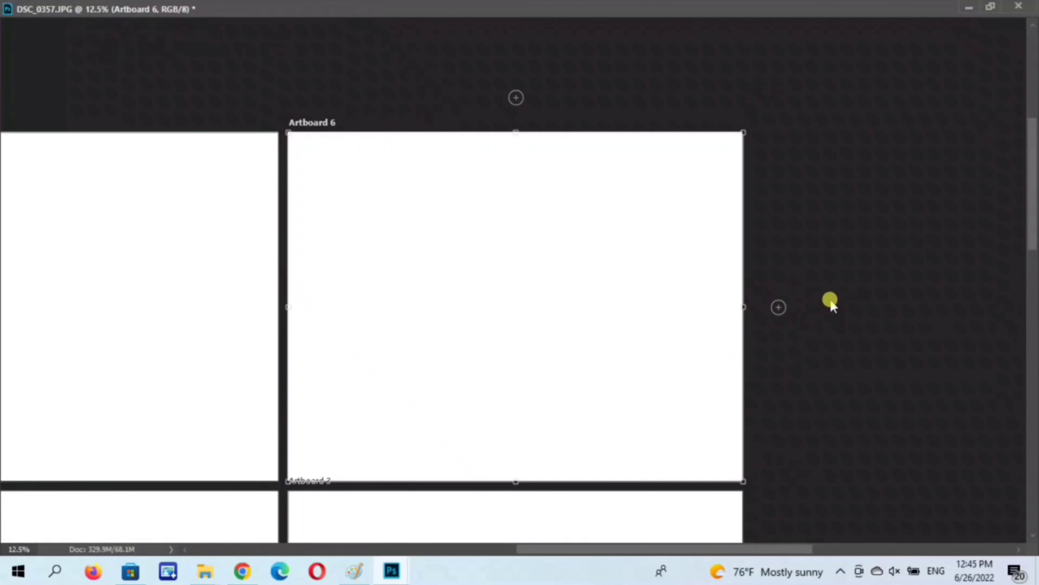
{"action": "key", "text": "ctrl+minus"}
{"action": "key", "text": "ctrl+minus"}
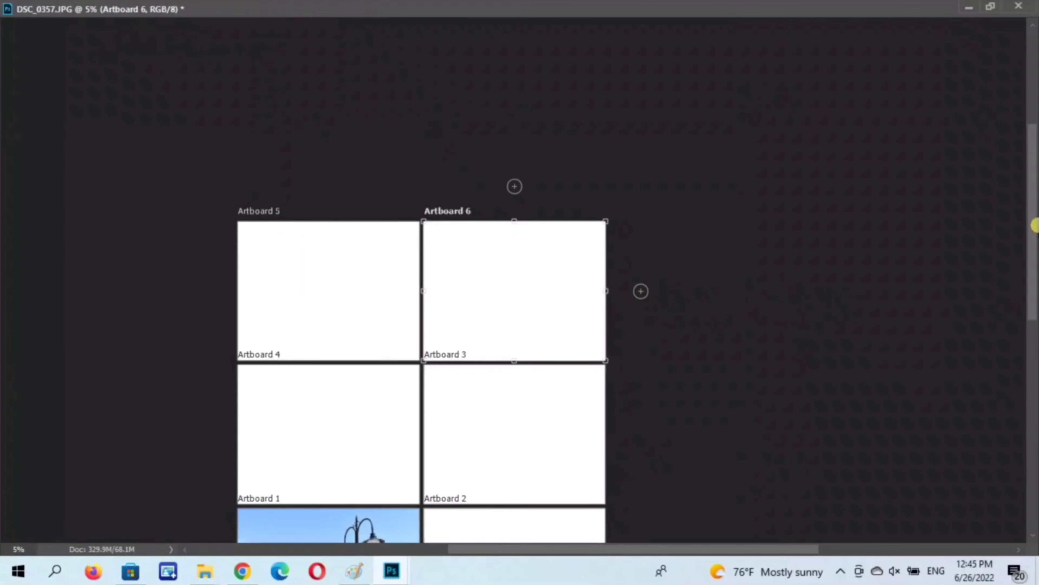
{"action": "left_click_drag", "start_coordinate": [1032, 177], "coordinate": [1035, 236]}
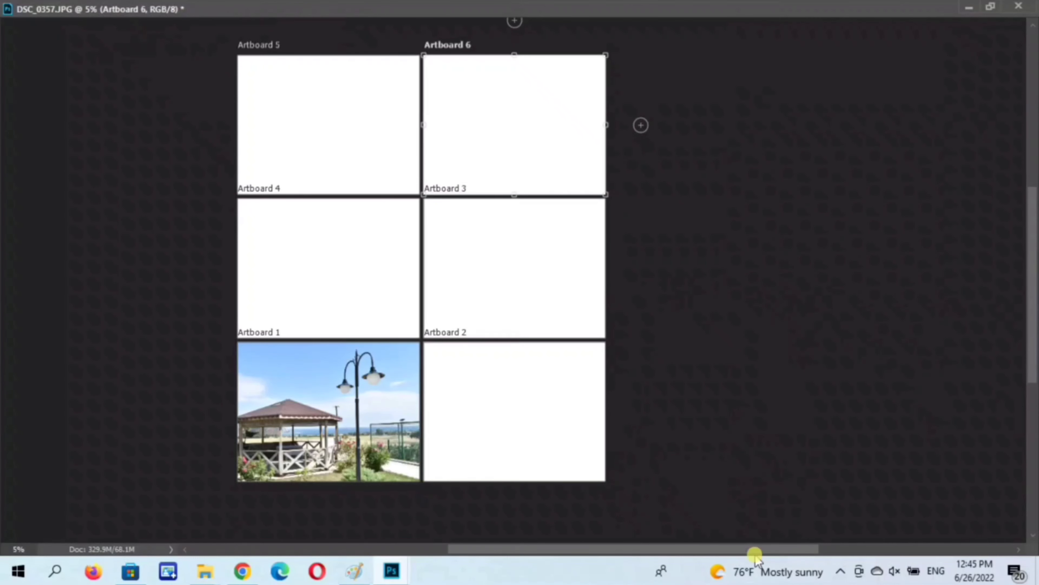
{"action": "mouse_move", "coordinate": [755, 553]}
{"action": "left_mouse_down"}
{"action": "mouse_move", "coordinate": [573, 551]}
{"action": "mouse_move", "coordinate": [749, 563]}
{"action": "left_mouse_up"}
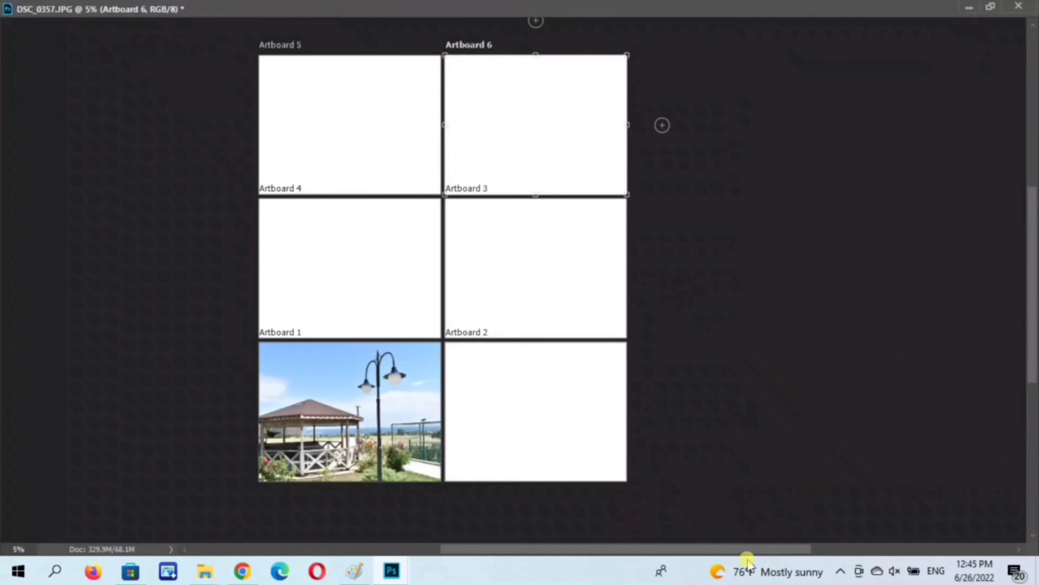
{"action": "left_click", "coordinate": [487, 407]}
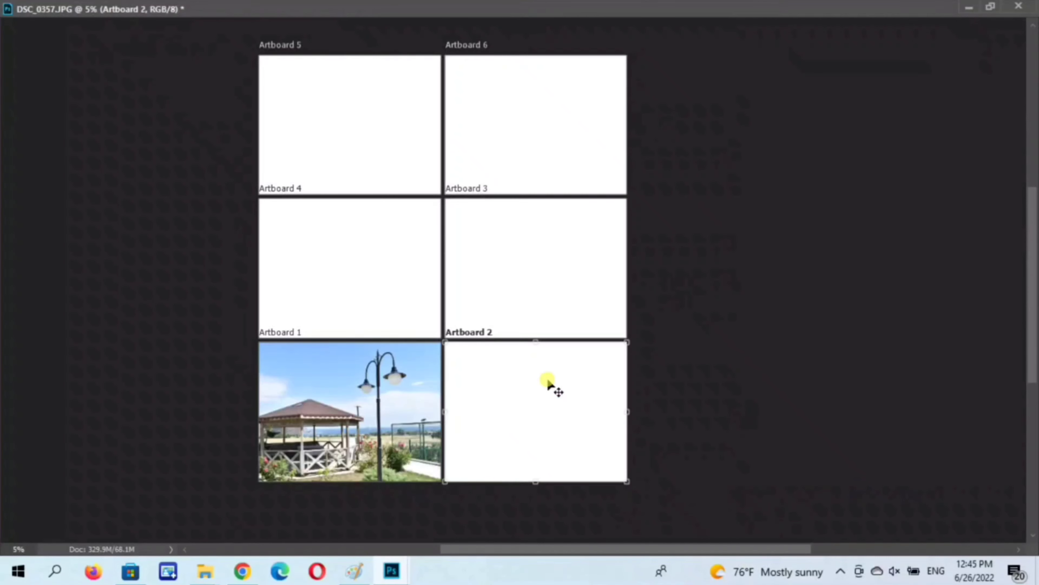
{"action": "right_click", "coordinate": [552, 412]}
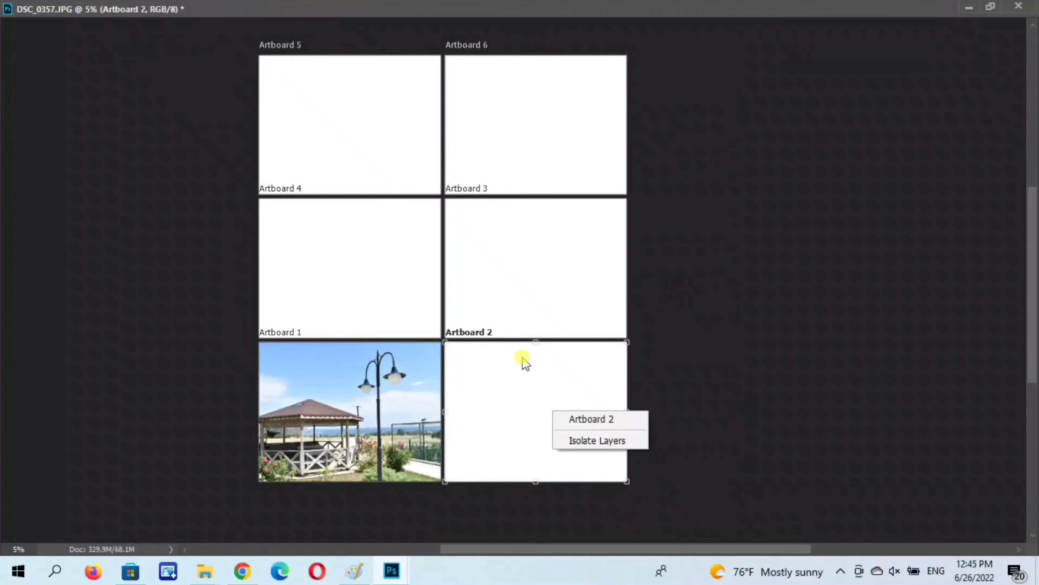
{"action": "left_click", "coordinate": [717, 551]}
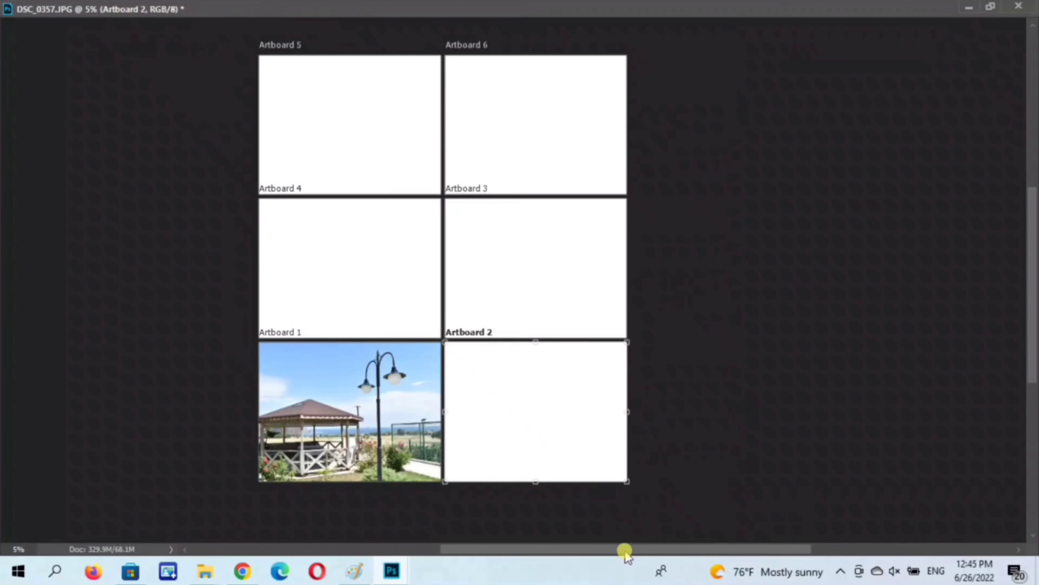
{"action": "left_click_drag", "start_coordinate": [626, 551], "coordinate": [554, 555]}
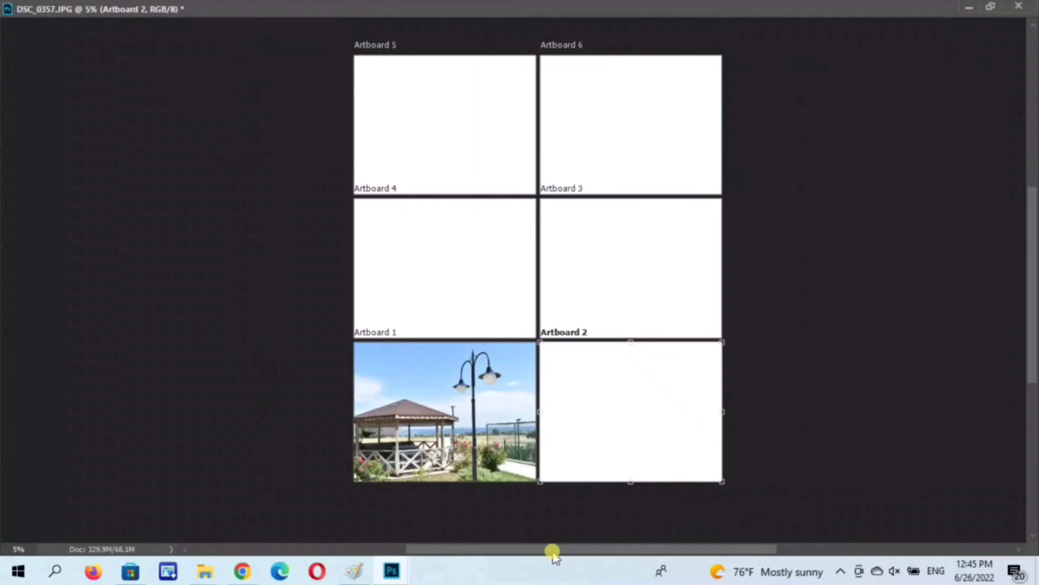
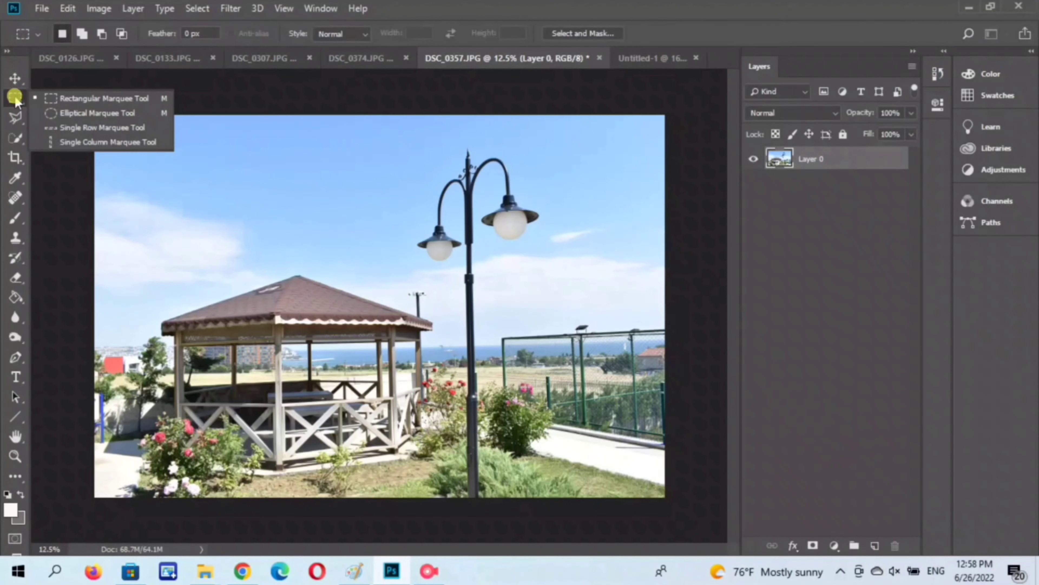
- Select the central part of the gazebo photo, including the lamp post, with the Rectangular Marquee tool and cut it
{"action": "left_click", "coordinate": [52, 97]}
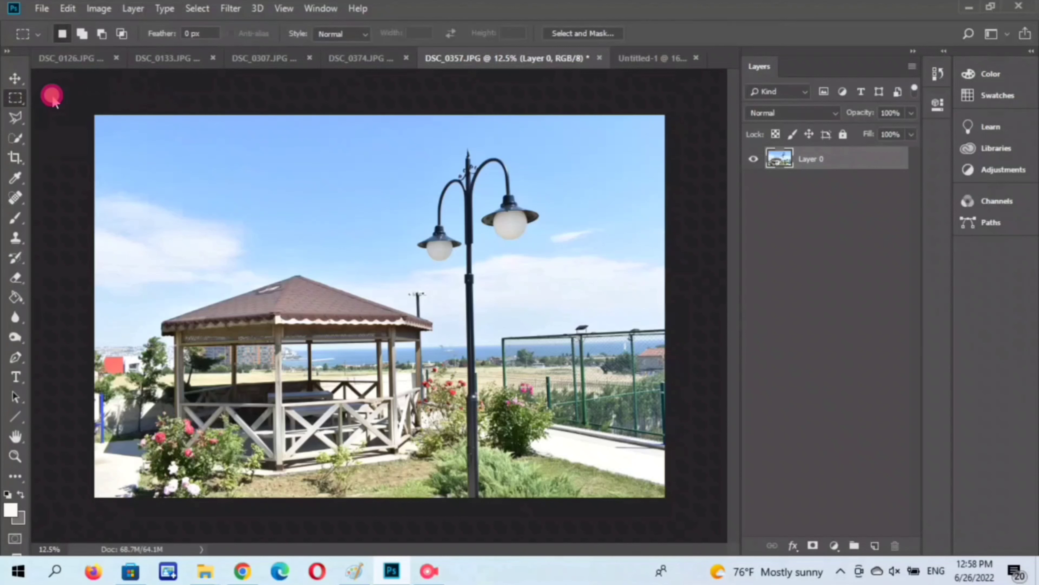
{"action": "left_click_drag", "start_coordinate": [141, 138], "coordinate": [435, 348]}
{"action": "left_click_drag", "start_coordinate": [487, 370], "coordinate": [578, 484]}
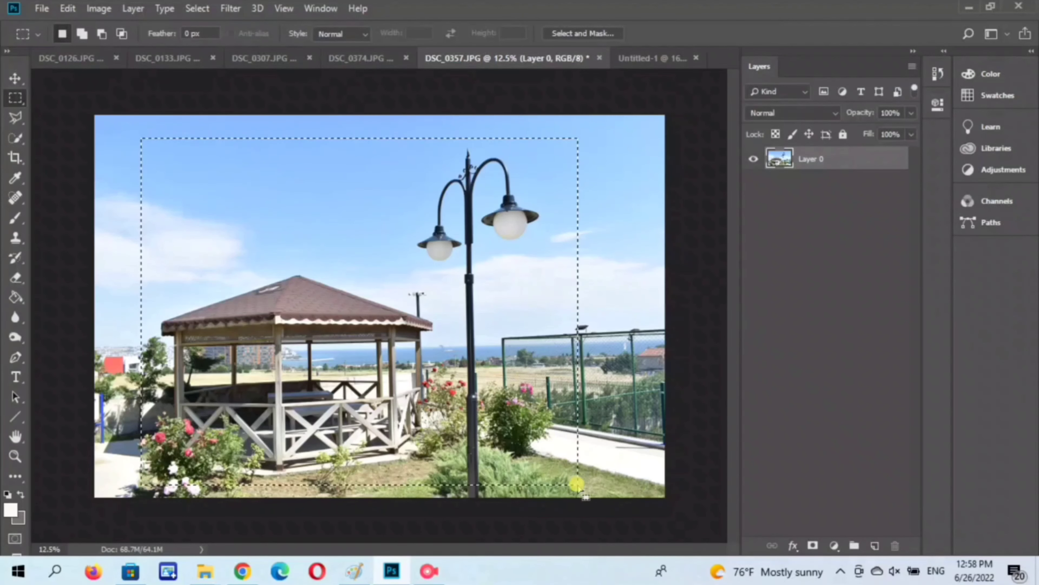
{"action": "left_click", "coordinate": [67, 9]}
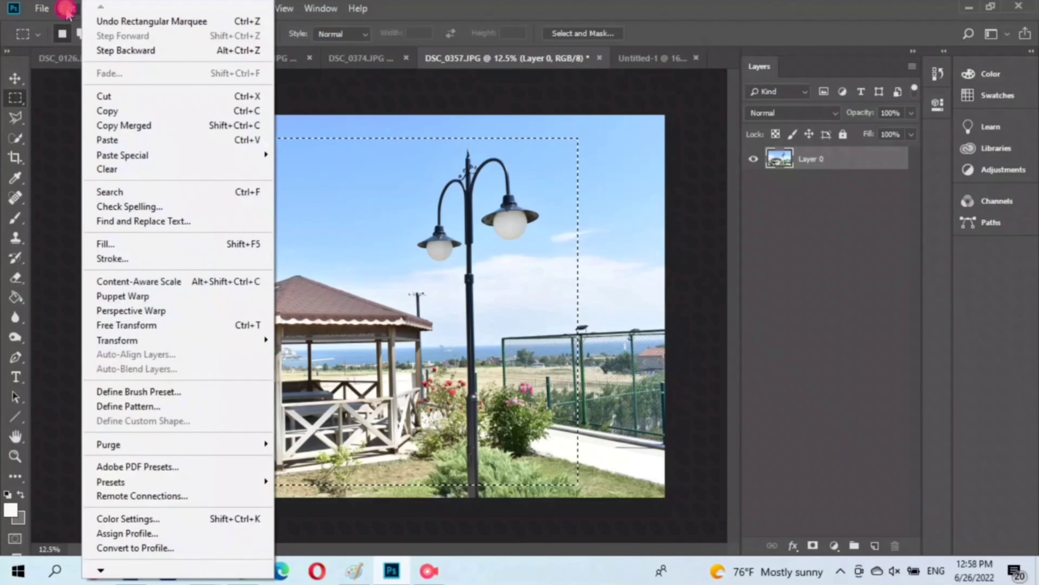
{"action": "left_click", "coordinate": [107, 98]}
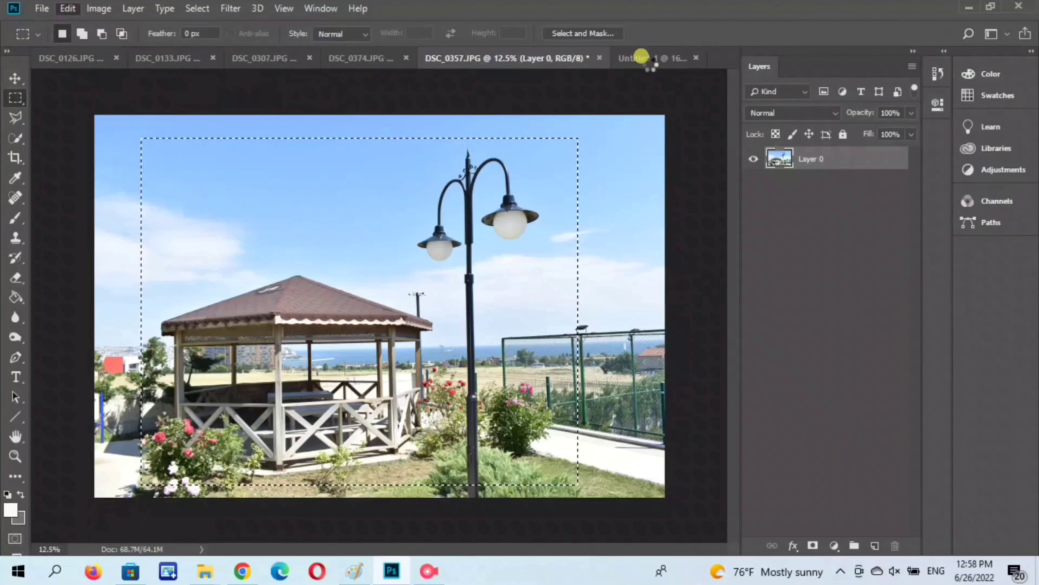
- Paste the cut rectangle into the Untitled-1 document and reposition it over the white canvas with the Move tool
{"action": "left_click", "coordinate": [649, 59]}
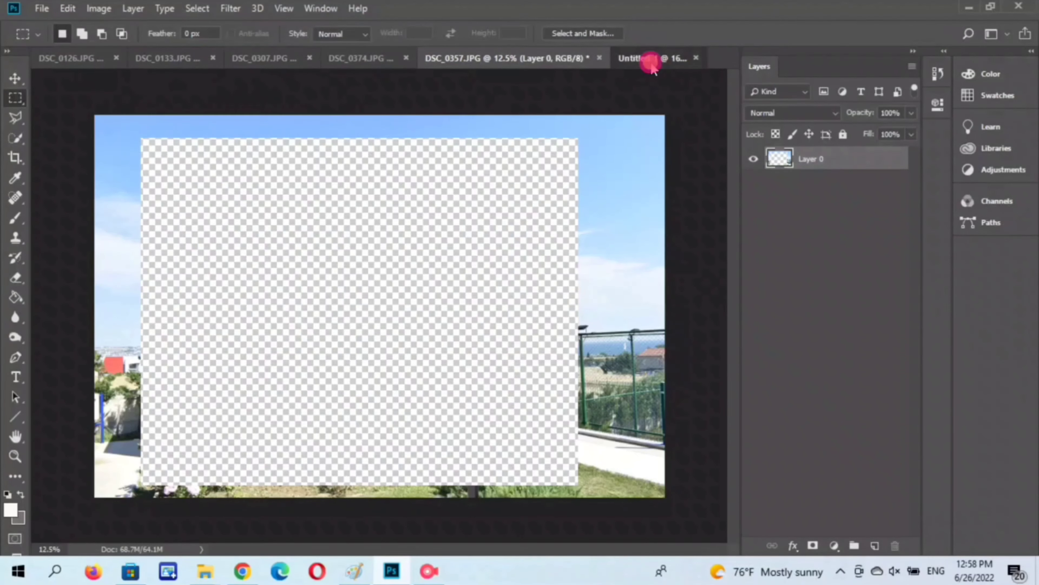
{"action": "key", "text": "ctrl+v"}
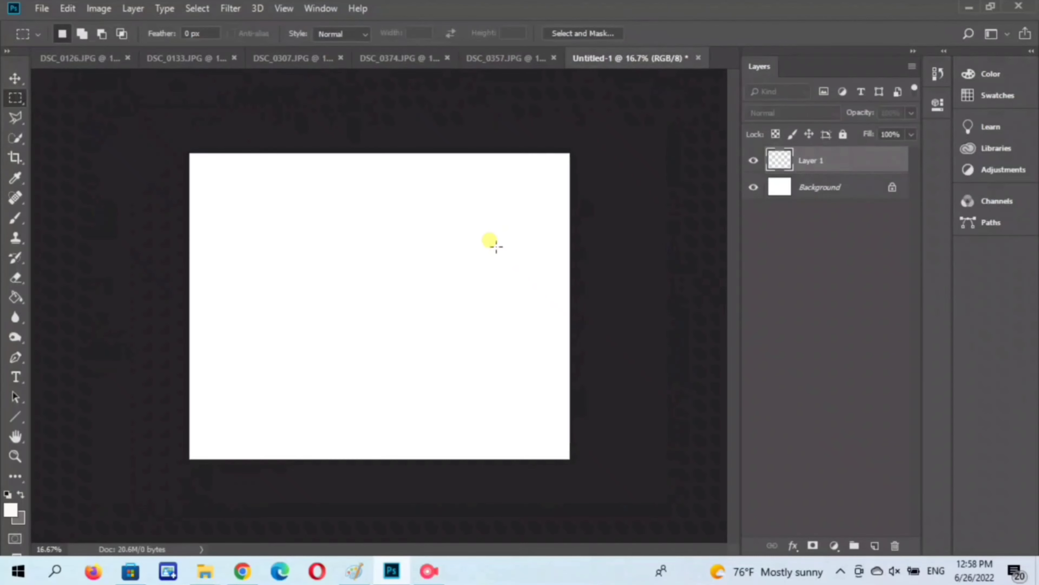
{"action": "left_click", "coordinate": [15, 78]}
{"action": "left_click_drag", "start_coordinate": [526, 209], "coordinate": [215, 171]}
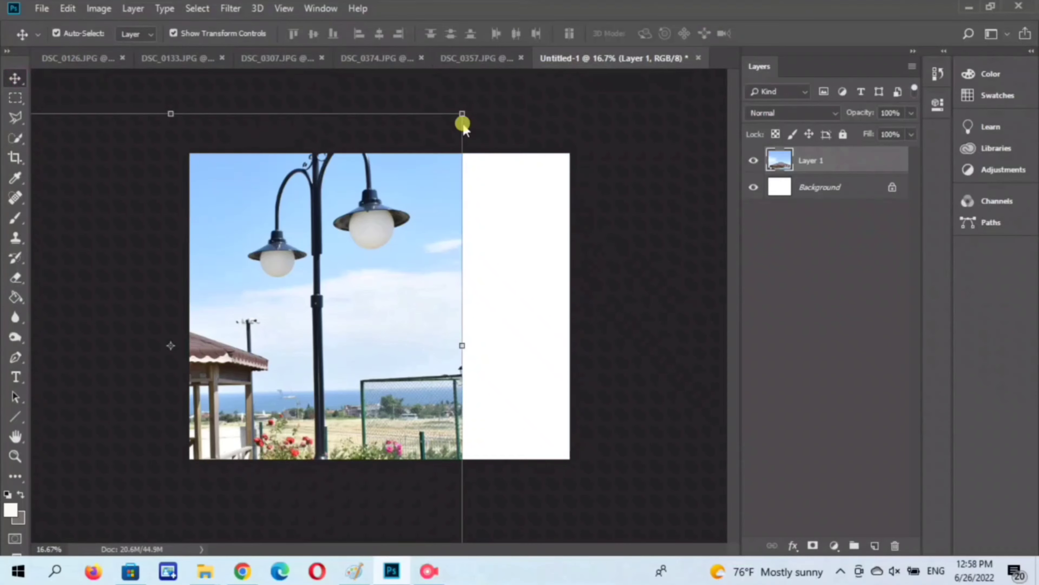
- Scale the pasted photo to about 41%, place it in the middle of the white canvas and apply the transformation
{"action": "left_click_drag", "start_coordinate": [392, 155], "coordinate": [414, 240]}
{"action": "left_click_drag", "start_coordinate": [344, 300], "coordinate": [435, 274]}
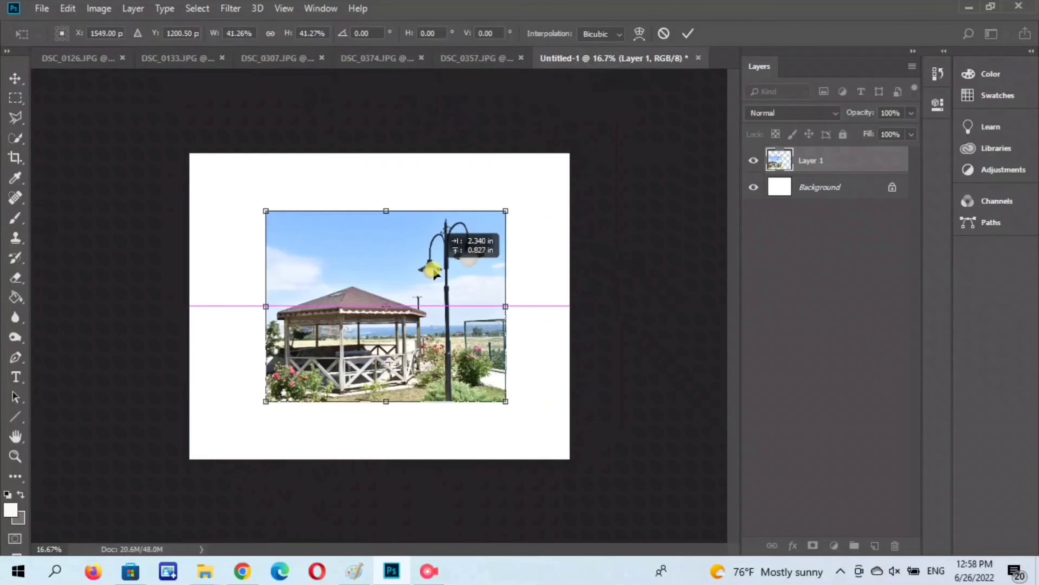
{"action": "left_click", "coordinate": [9, 98]}
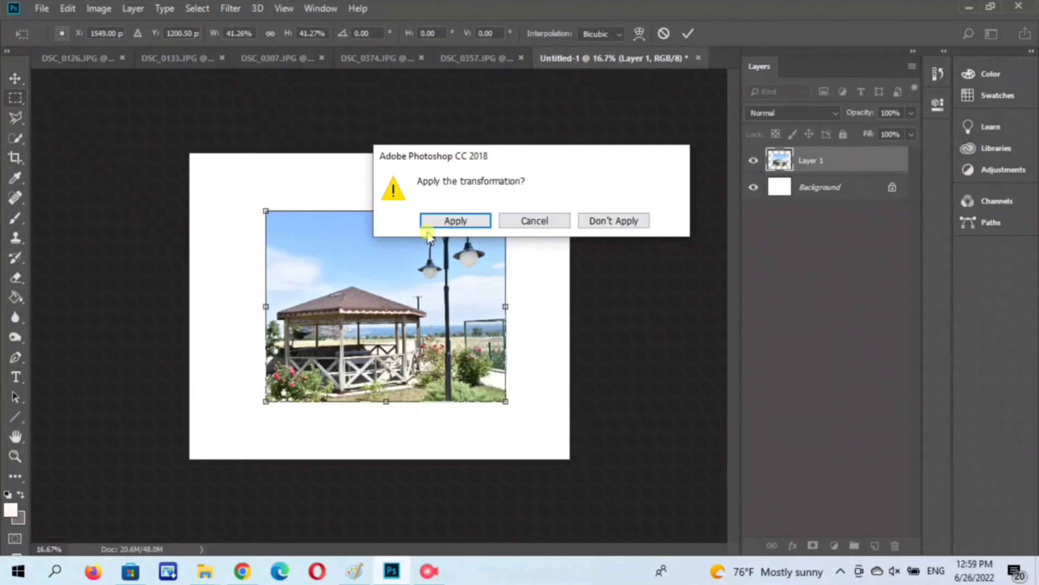
{"action": "left_click", "coordinate": [454, 221]}
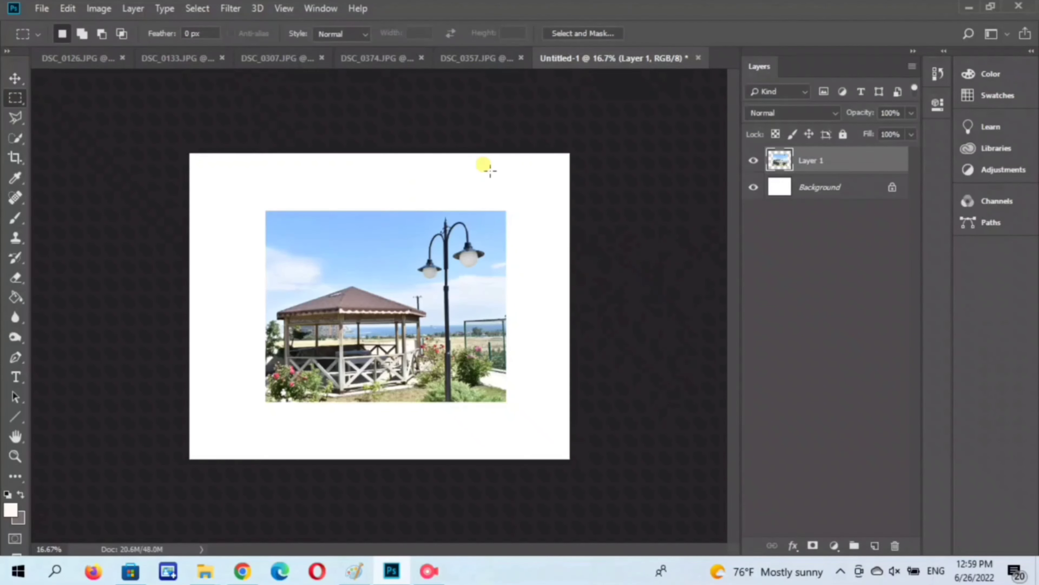
- Undo the resizing and pasting in Untitled-1, and undo the rectangular cut in DSC_0357.JPG
{"action": "left_click", "coordinate": [11, 78]}
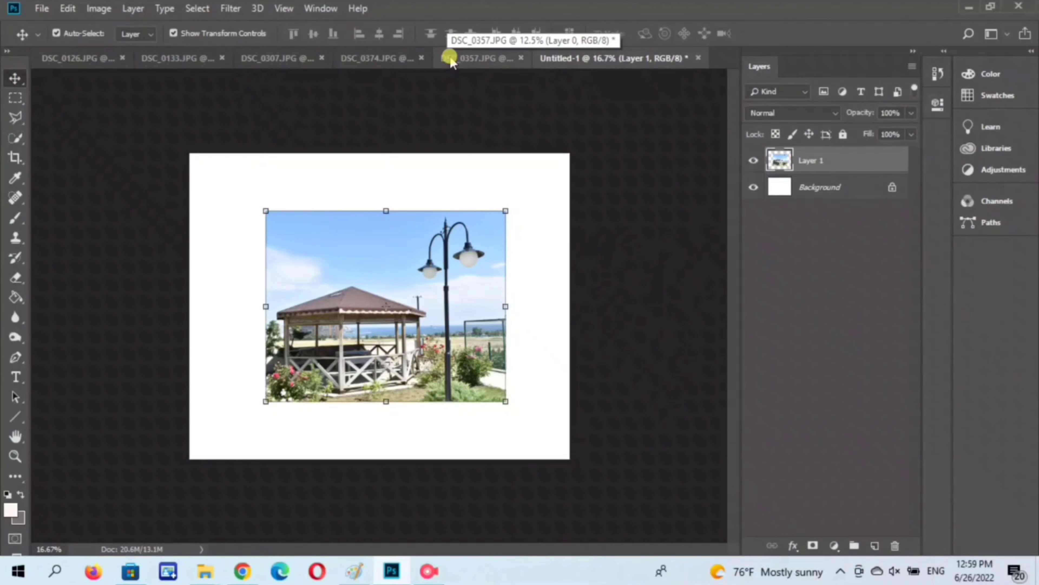
{"action": "left_click", "coordinate": [448, 256]}
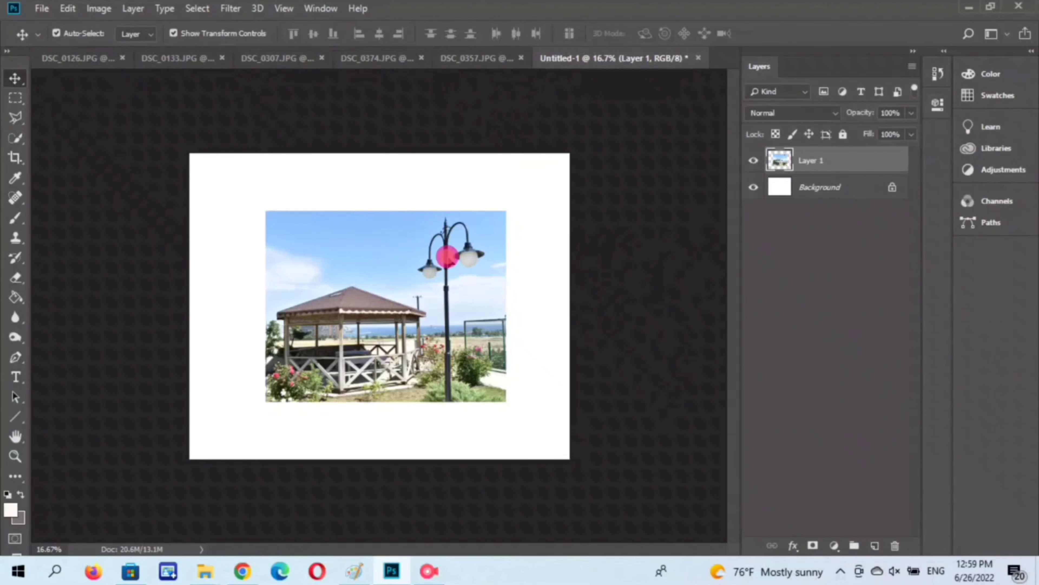
{"action": "left_click", "coordinate": [448, 258]}
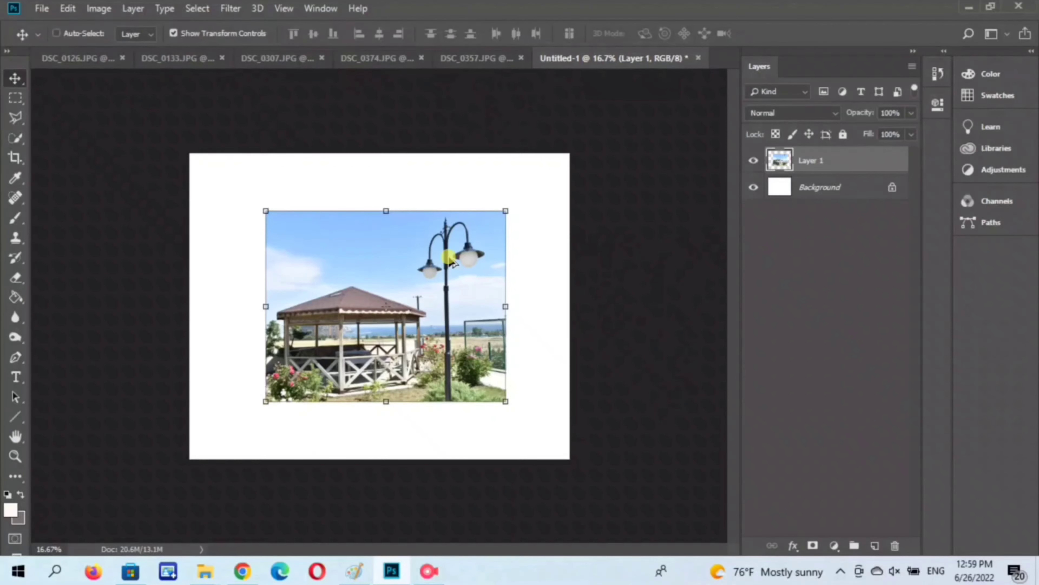
{"action": "key", "text": "ctrl+z"}
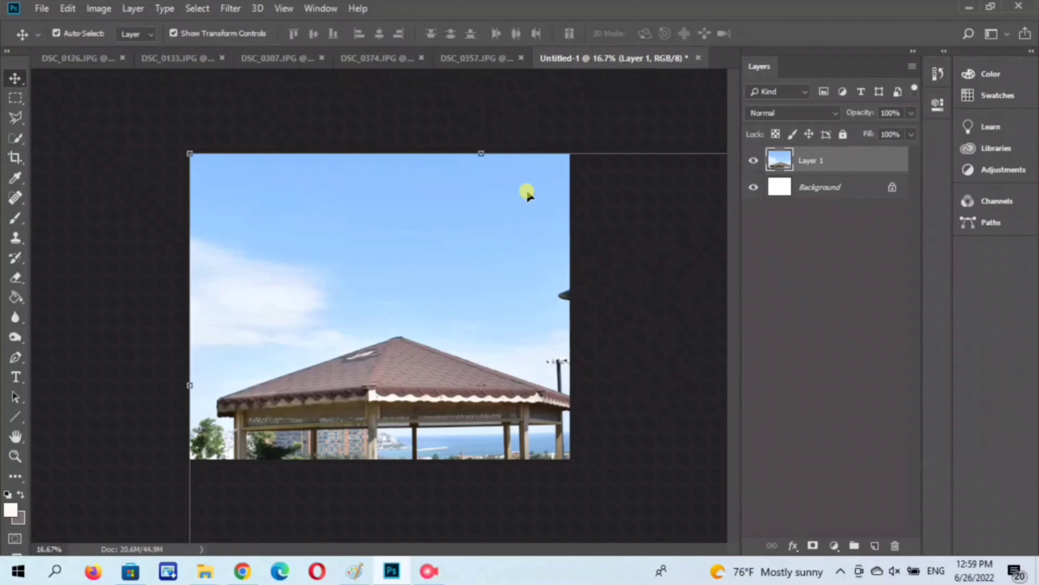
{"action": "key", "text": "ctrl+z"}
{"action": "left_click", "coordinate": [465, 58]}
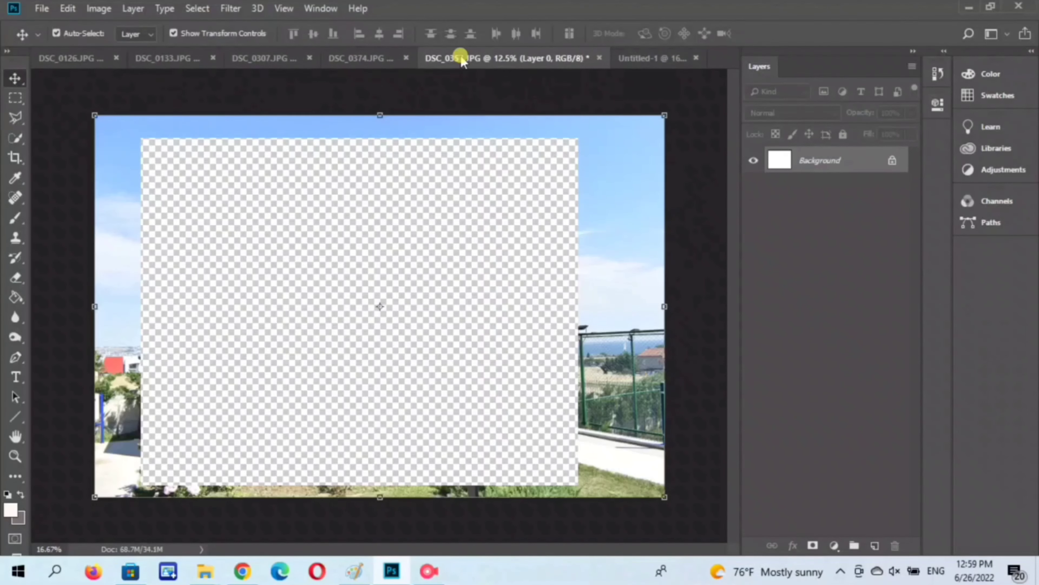
{"action": "key", "text": "ctrl+z"}
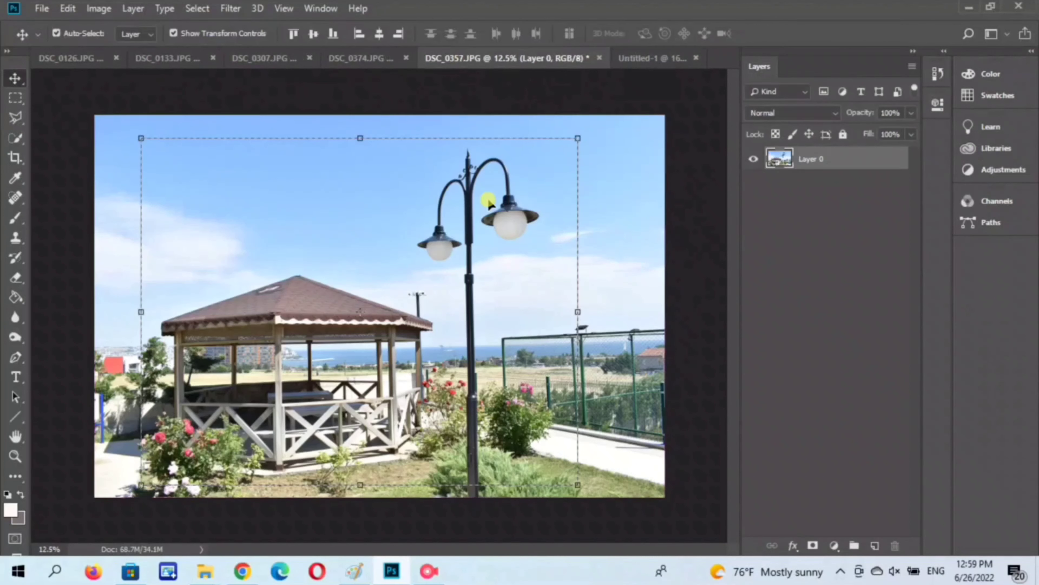
- Clear the rectangular selection and draw a large round selection over the lamp post with the Elliptical Marquee tool
{"action": "left_click", "coordinate": [14, 99]}
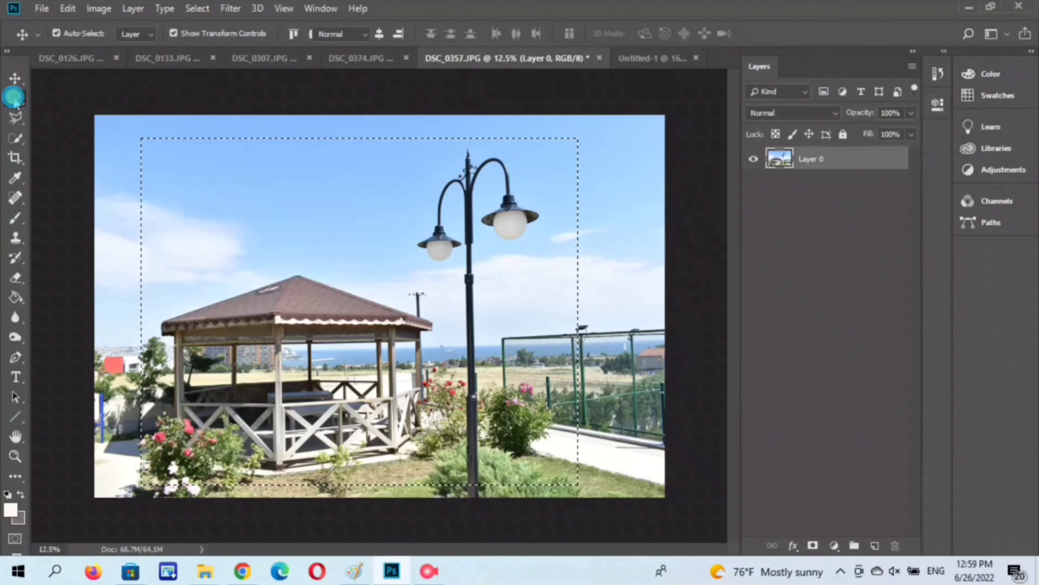
{"action": "left_click", "coordinate": [52, 118]}
{"action": "key", "text": "ctrl+d"}
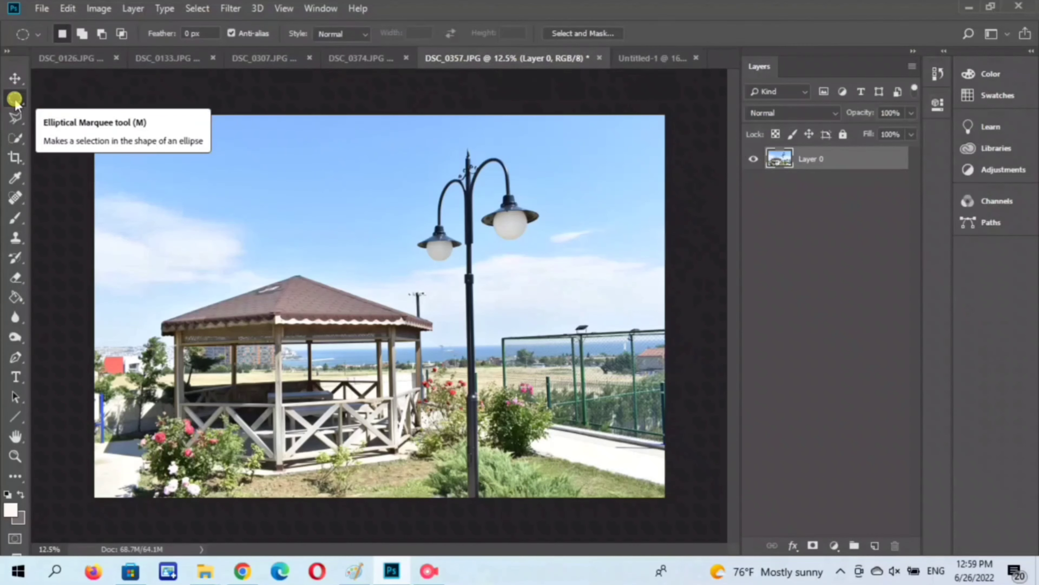
{"action": "left_click_drag", "start_coordinate": [418, 168], "coordinate": [594, 493]}
{"action": "left_click_drag", "start_coordinate": [483, 363], "coordinate": [537, 343]}
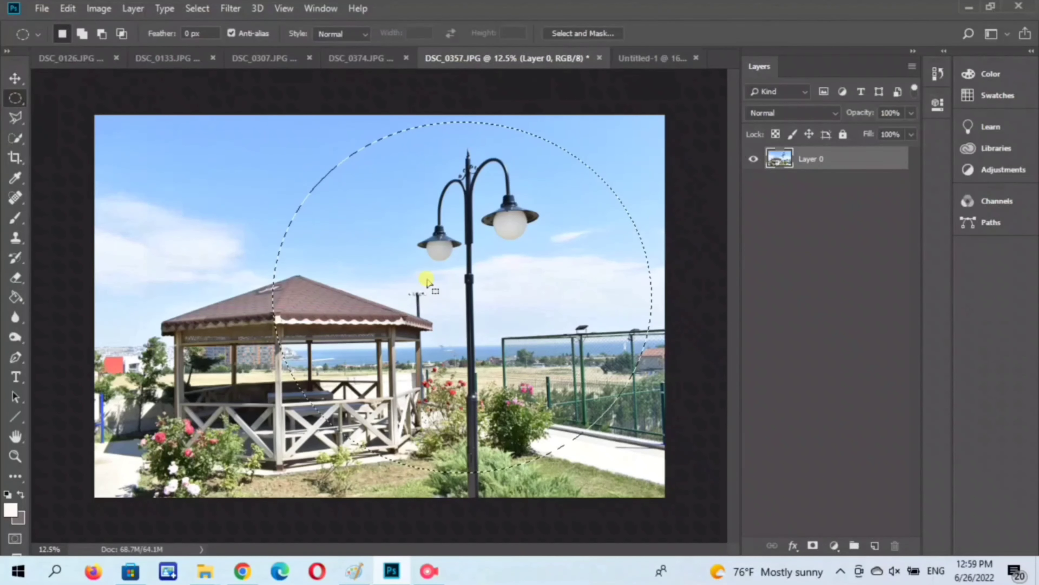
- Replace the selection with a smaller circle around the two street lamps and cut that area out
{"action": "left_click", "coordinate": [417, 172]}
{"action": "left_click_drag", "start_coordinate": [416, 172], "coordinate": [583, 325]}
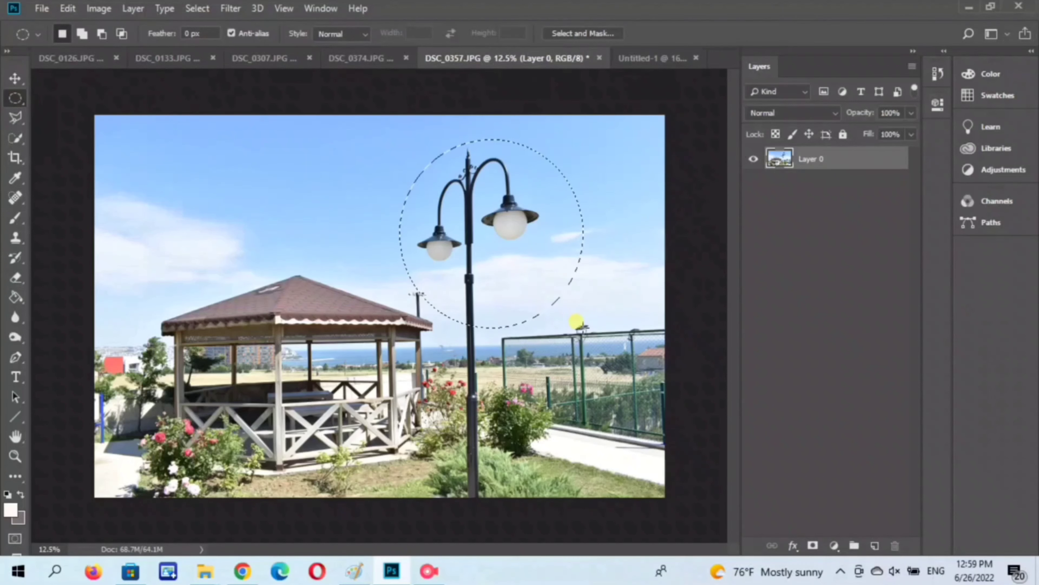
{"action": "left_click", "coordinate": [67, 8]}
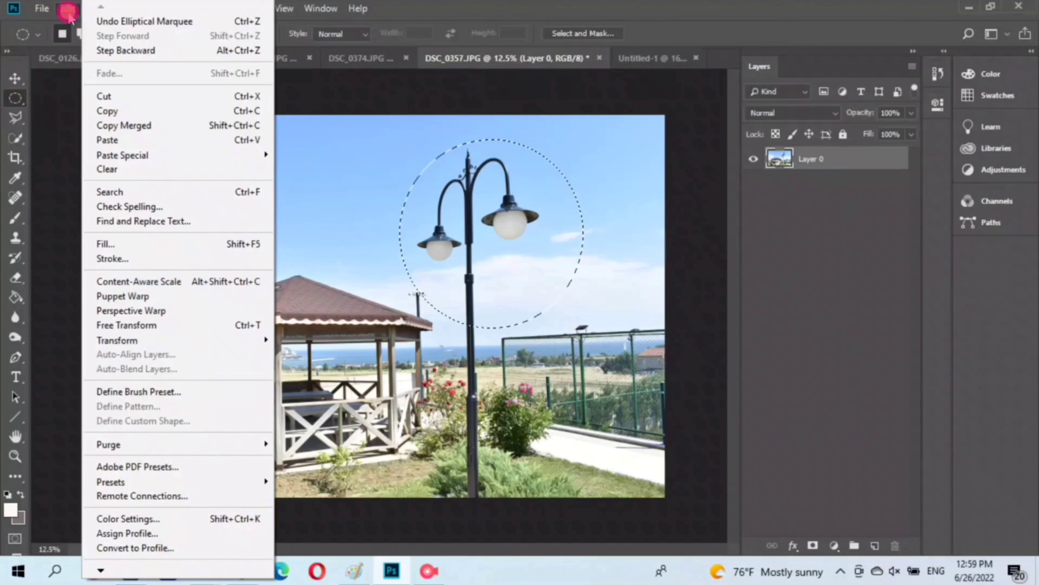
{"action": "left_click", "coordinate": [103, 96]}
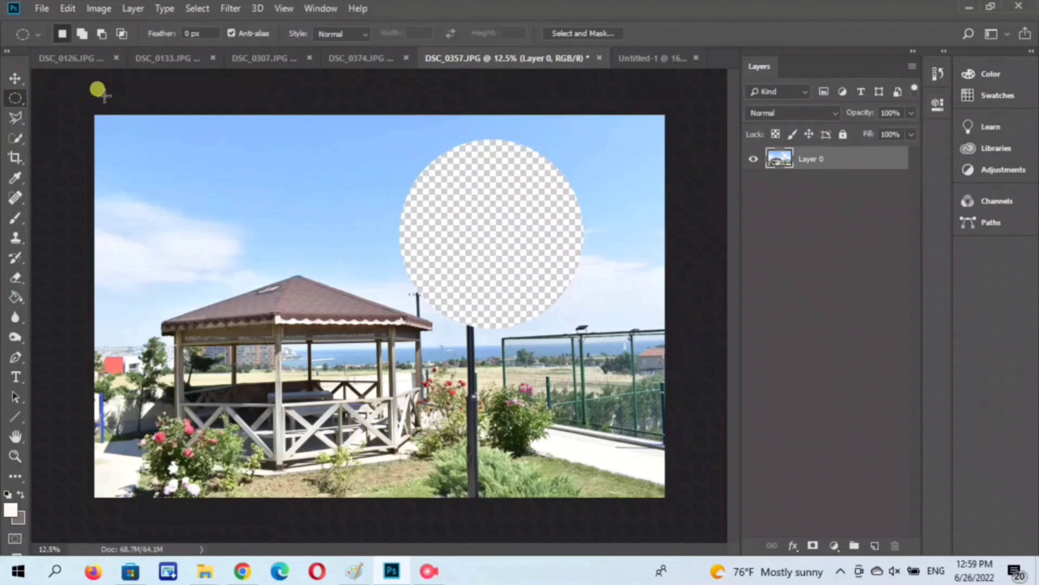
- Paste the cut lamp circle into the Untitled-1 document and place it at the centre of the canvas
{"action": "left_click", "coordinate": [655, 59]}
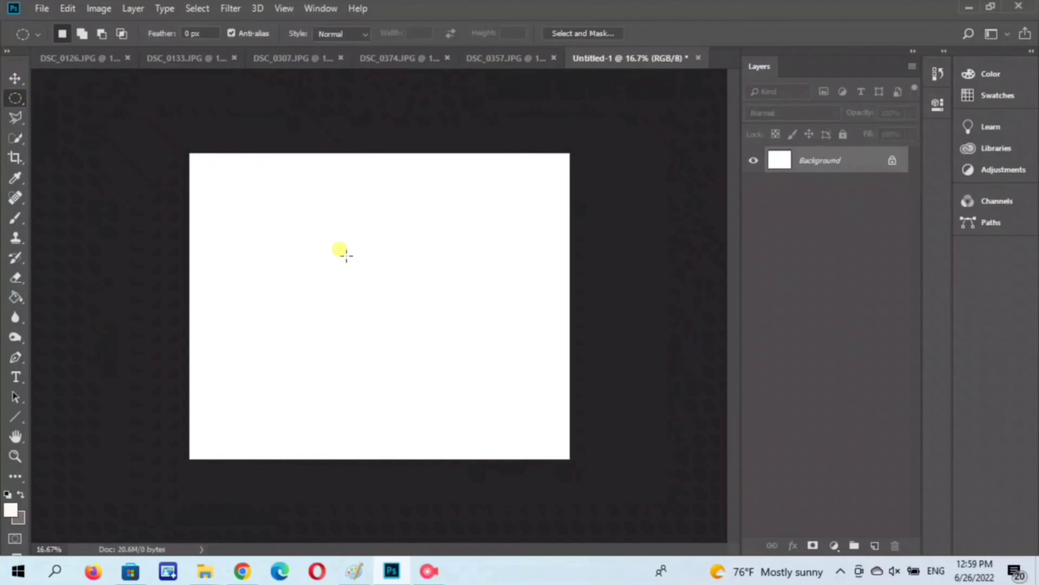
{"action": "left_click", "coordinate": [373, 271]}
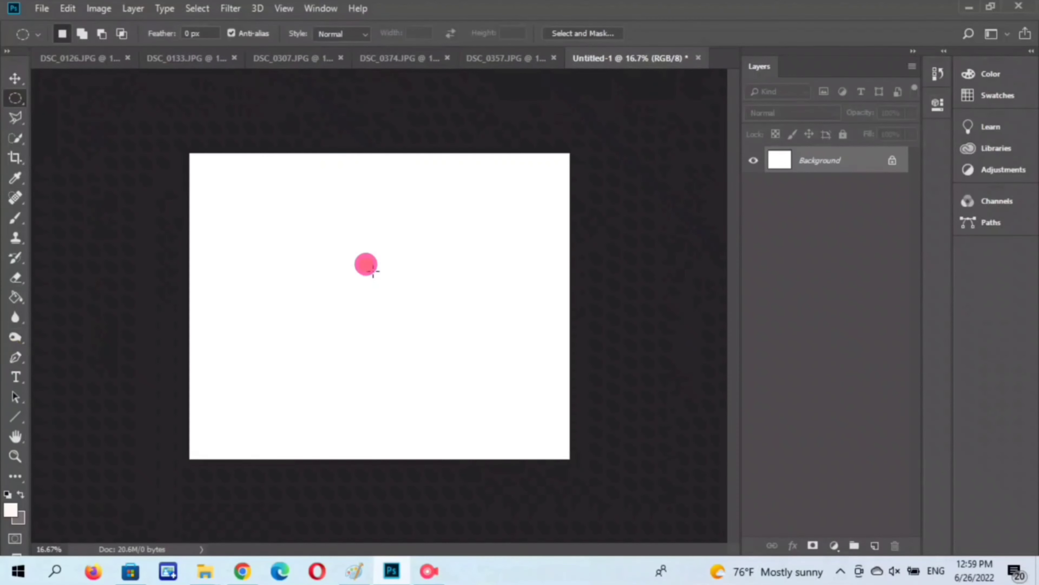
{"action": "key", "text": "ctrl+shift+alt+n"}
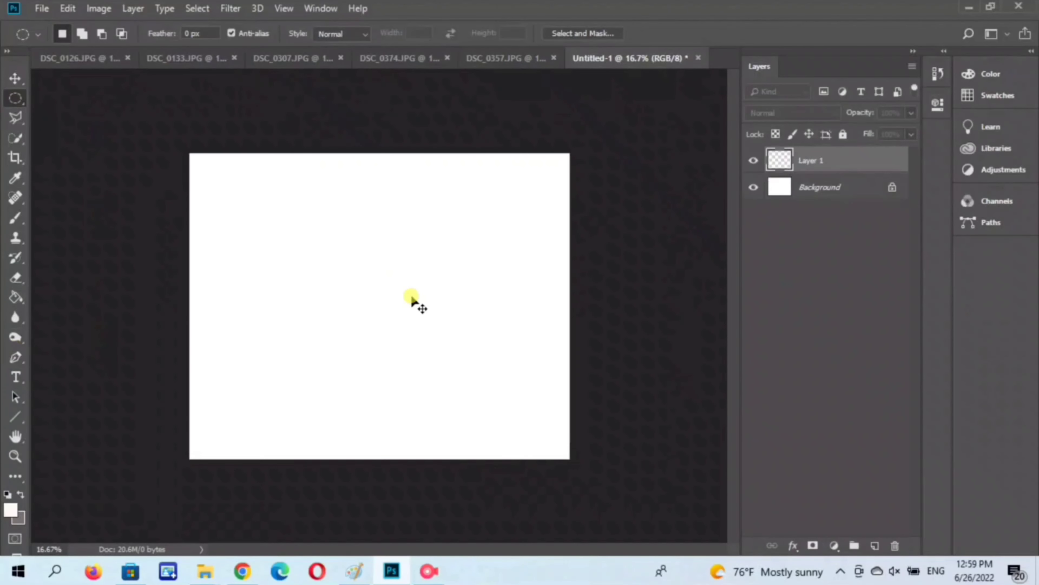
{"action": "key", "text": "v"}
{"action": "left_click", "coordinate": [410, 281]}
{"action": "left_click_drag", "start_coordinate": [412, 283], "coordinate": [433, 291]}
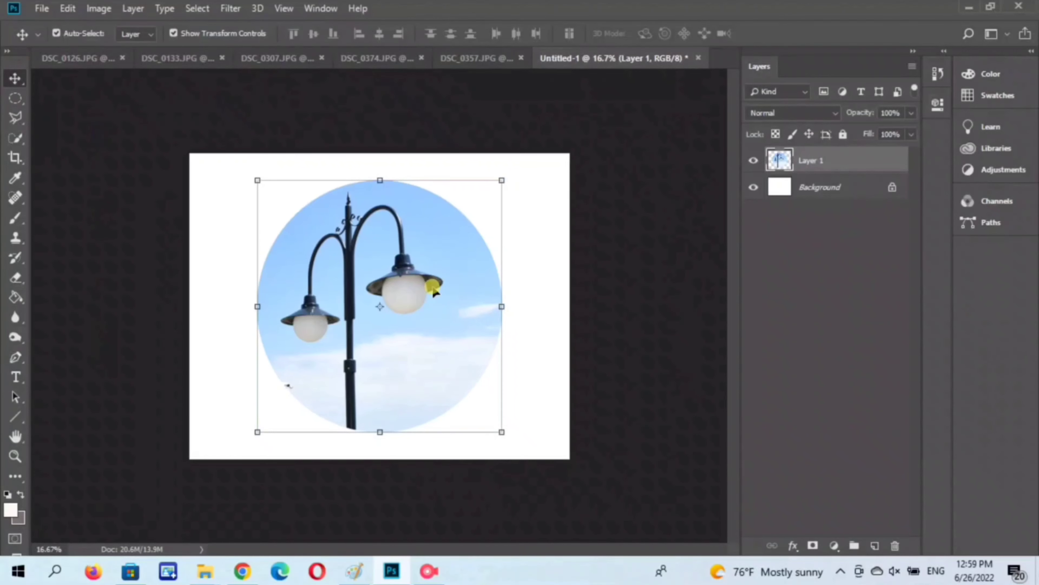
- Remove the pasted lamp circle from Untitled-1 and restore the cut area in DSC_0357.JPG
{"action": "left_click", "coordinate": [399, 260]}
{"action": "left_click_drag", "start_coordinate": [399, 260], "coordinate": [404, 264]}
{"action": "key", "text": "ctrl"}
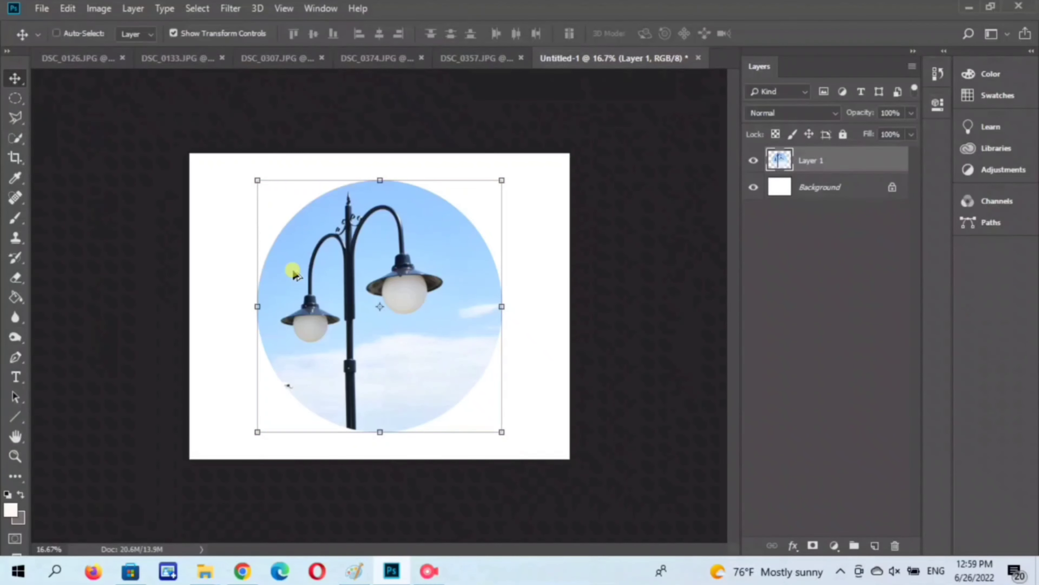
{"action": "key", "text": "Delete"}
{"action": "left_click", "coordinate": [494, 59]}
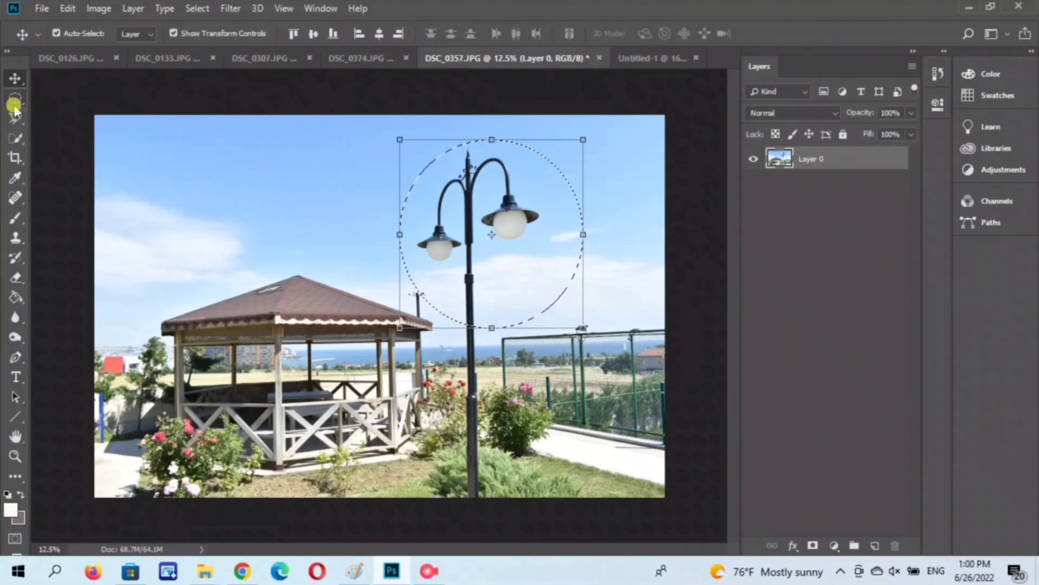
- Clear the circular selection, try placing one-pixel rows across the sky with the Single Row Marquee tool, and deselect
{"action": "left_click", "coordinate": [10, 99]}
{"action": "right_click", "coordinate": [8, 97]}
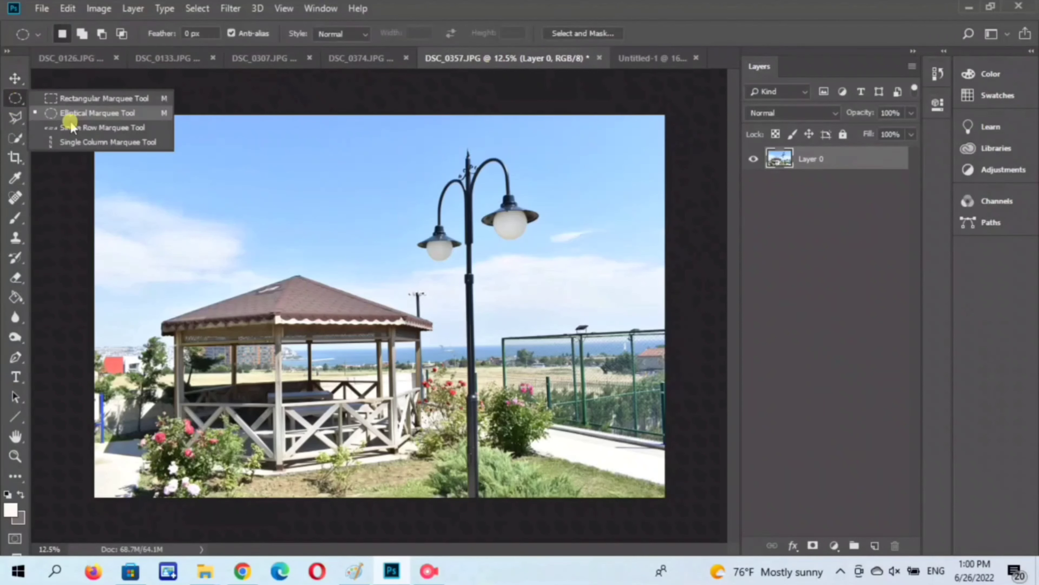
{"action": "left_click", "coordinate": [72, 127]}
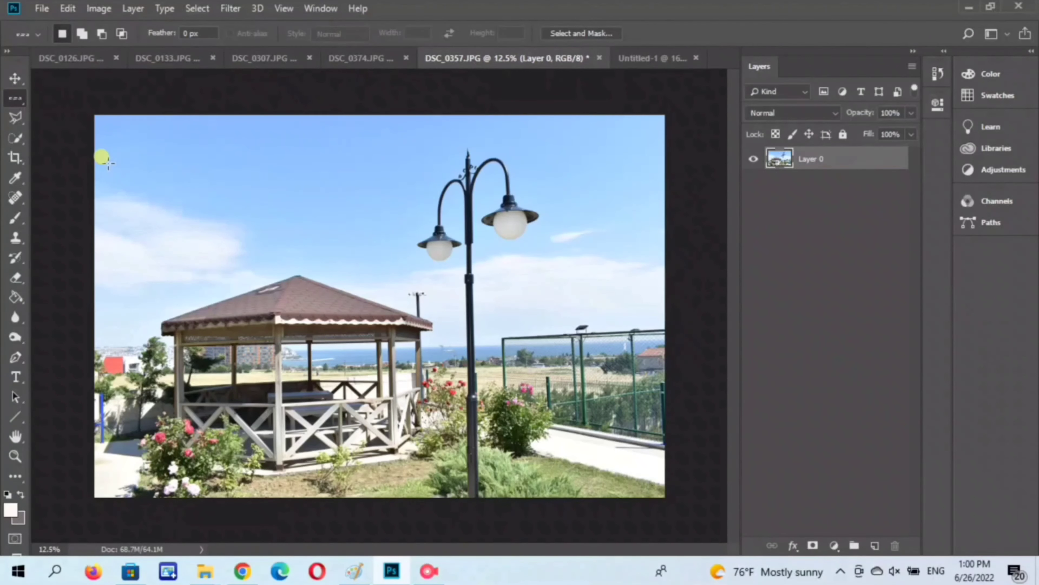
{"action": "left_click", "coordinate": [189, 188]}
{"action": "left_click_drag", "start_coordinate": [189, 188], "coordinate": [204, 200]}
{"action": "left_click_drag", "start_coordinate": [86, 184], "coordinate": [241, 176]}
{"action": "right_click", "coordinate": [242, 177]}
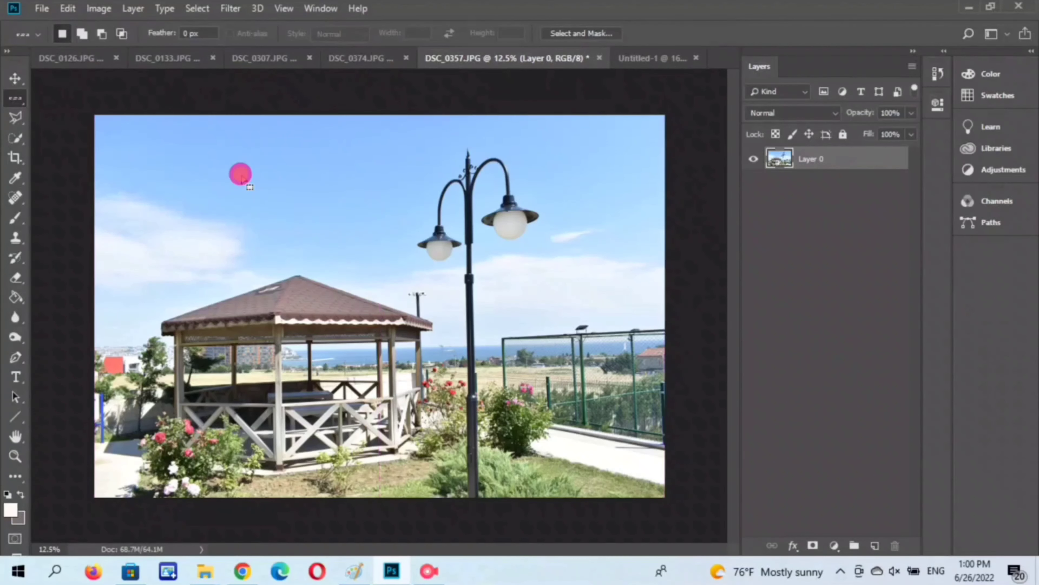
{"action": "left_click", "coordinate": [242, 175]}
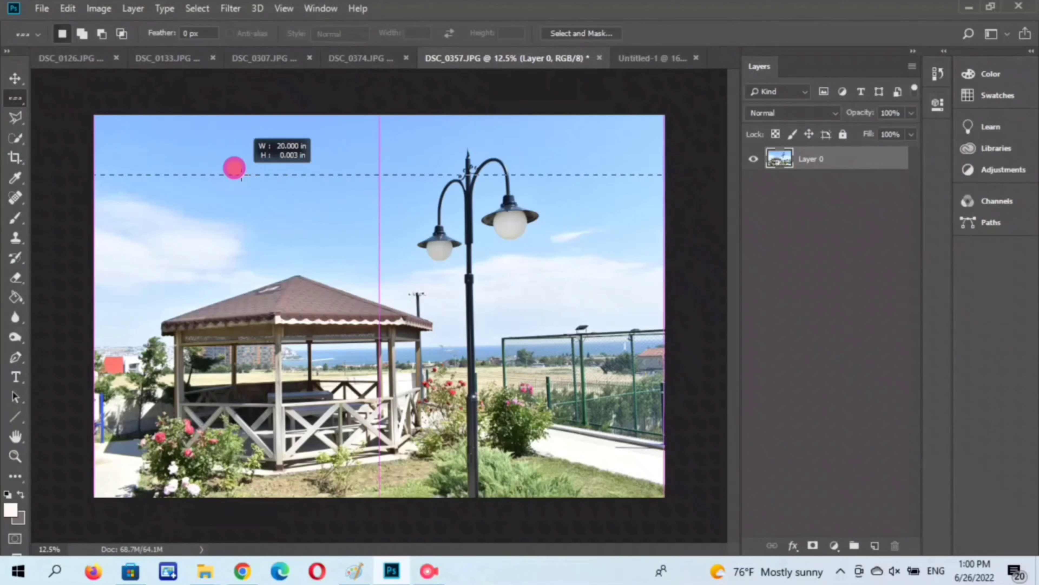
{"action": "mouse_move", "coordinate": [242, 175]}
{"action": "left_mouse_down"}
{"action": "mouse_move", "coordinate": [243, 195]}
{"action": "mouse_move", "coordinate": [248, 169]}
{"action": "mouse_move", "coordinate": [245, 213]}
{"action": "mouse_move", "coordinate": [221, 138]}
{"action": "mouse_move", "coordinate": [221, 173]}
{"action": "left_mouse_up"}
{"action": "key", "text": "ctrl+d"}
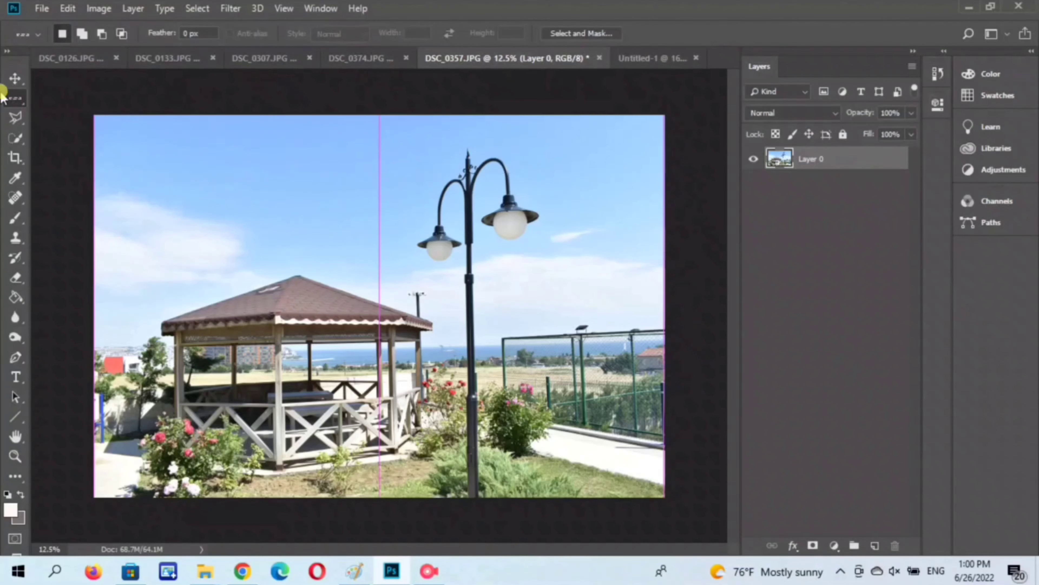
- Switch to the Single Column Marquee tool and try a one-pixel column selection over the gazebo photo
{"action": "right_click", "coordinate": [15, 97]}
{"action": "left_click", "coordinate": [48, 135]}
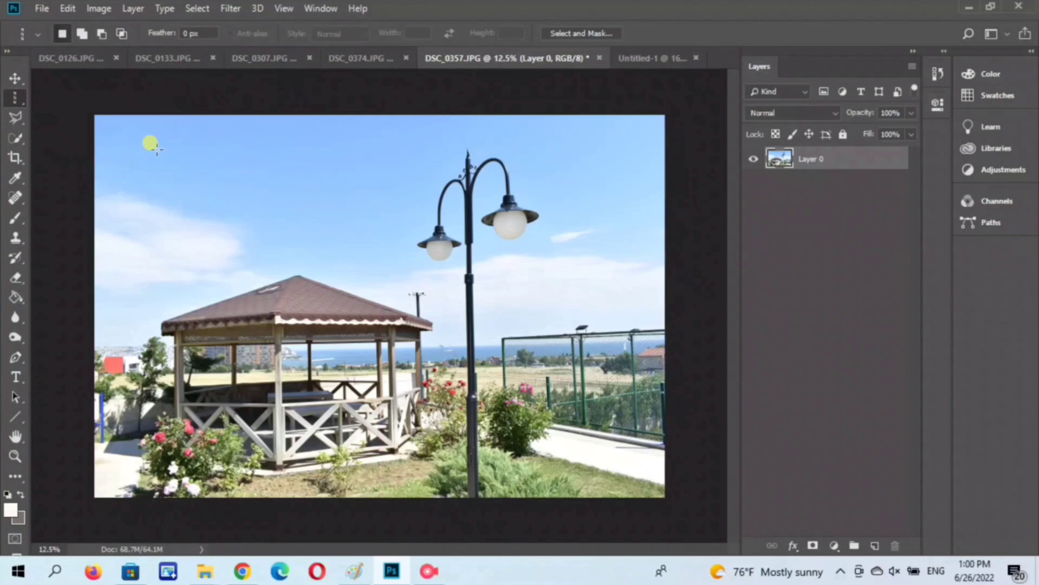
{"action": "left_click_drag", "start_coordinate": [321, 383], "coordinate": [160, 512]}
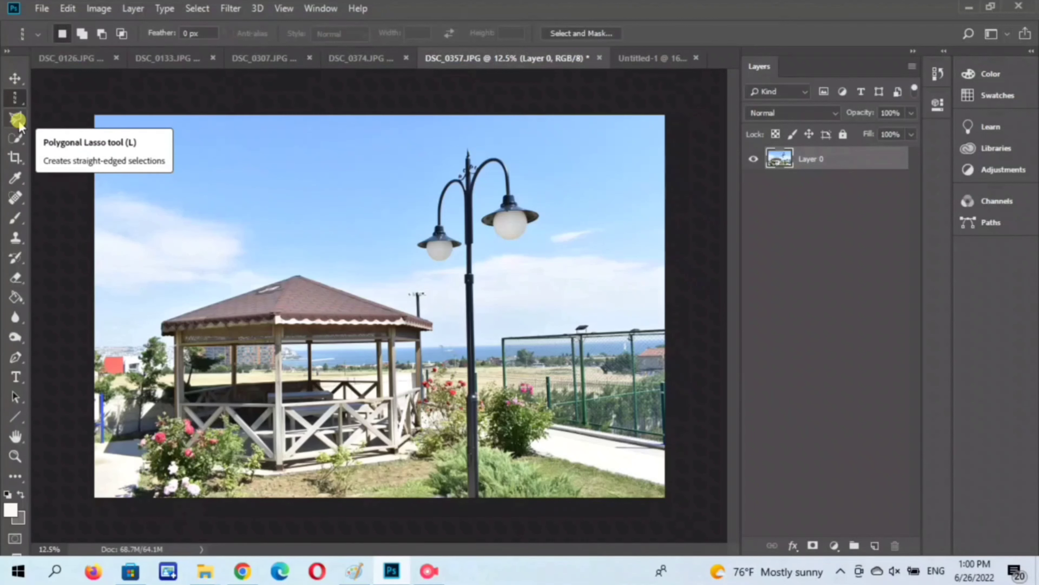
- Switch to the Lasso tool and draw a freehand selection around both lamps and the upper part of the lamp post
{"action": "left_click", "coordinate": [17, 121]}
{"action": "right_click", "coordinate": [14, 121]}
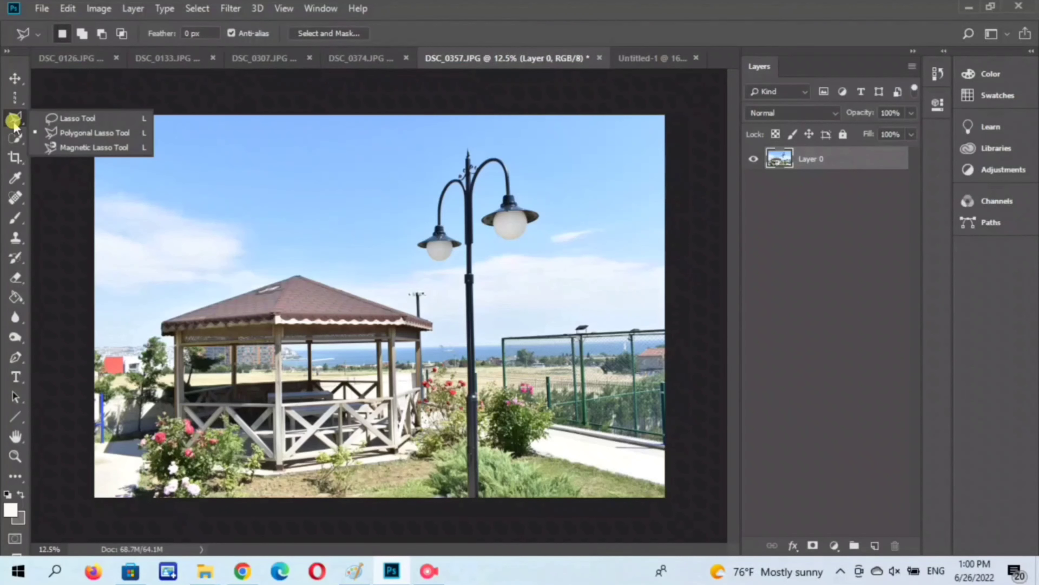
{"action": "left_click", "coordinate": [78, 122]}
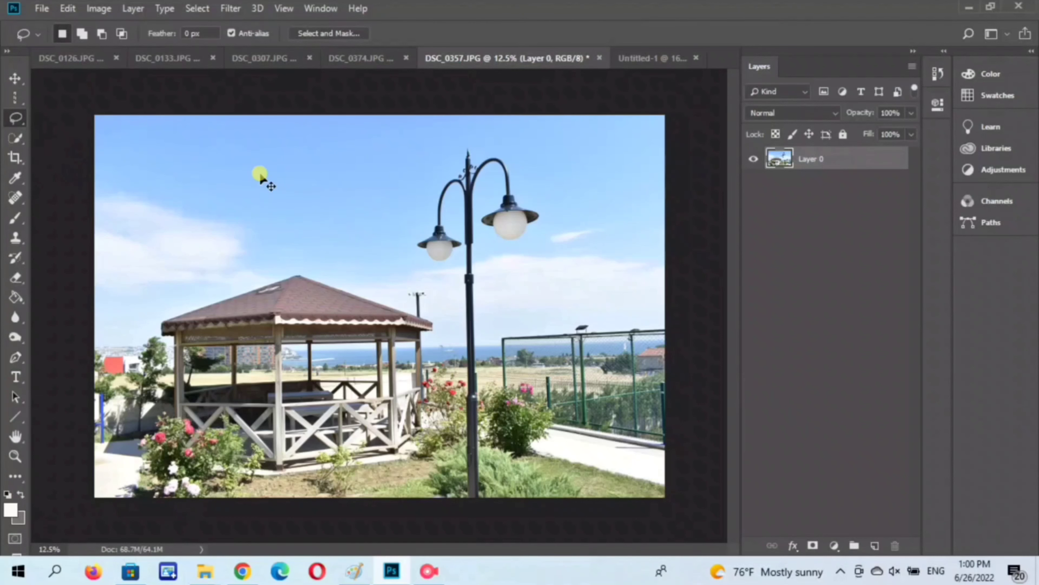
{"action": "key", "text": "ctrl+plus"}
{"action": "left_click_drag", "start_coordinate": [460, 182], "coordinate": [379, 352]}
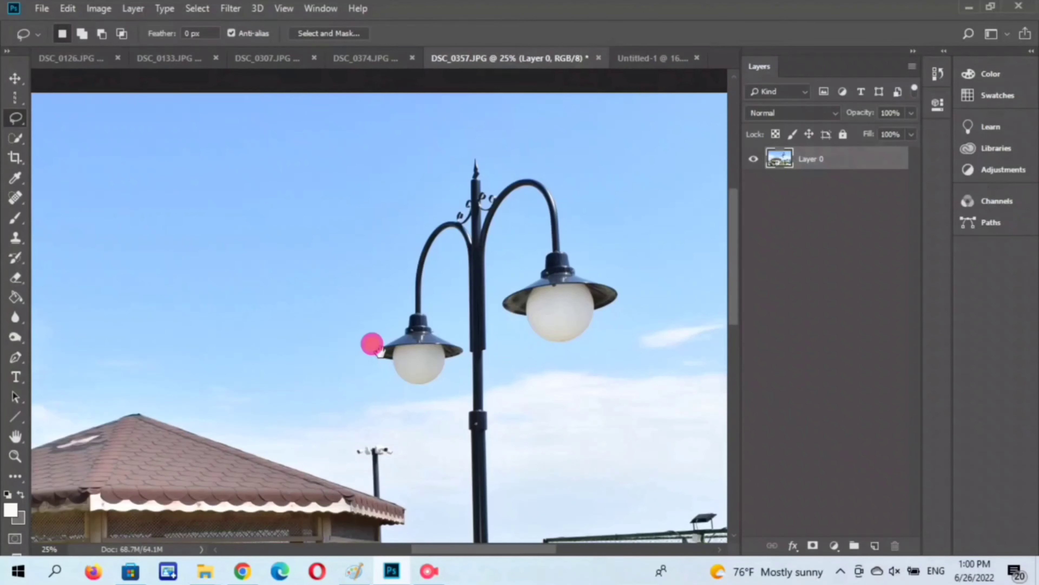
{"action": "mouse_move", "coordinate": [402, 315]}
{"action": "left_mouse_down"}
{"action": "mouse_move", "coordinate": [429, 207]}
{"action": "mouse_move", "coordinate": [457, 211]}
{"action": "mouse_move", "coordinate": [471, 156]}
{"action": "mouse_move", "coordinate": [490, 170]}
{"action": "mouse_move", "coordinate": [548, 170]}
{"action": "mouse_move", "coordinate": [607, 261]}
{"action": "mouse_move", "coordinate": [572, 379]}
{"action": "mouse_move", "coordinate": [522, 384]}
{"action": "mouse_move", "coordinate": [516, 503]}
{"action": "mouse_move", "coordinate": [422, 438]}
{"action": "mouse_move", "coordinate": [367, 332]}
{"action": "mouse_move", "coordinate": [403, 318]}
{"action": "left_mouse_up"}
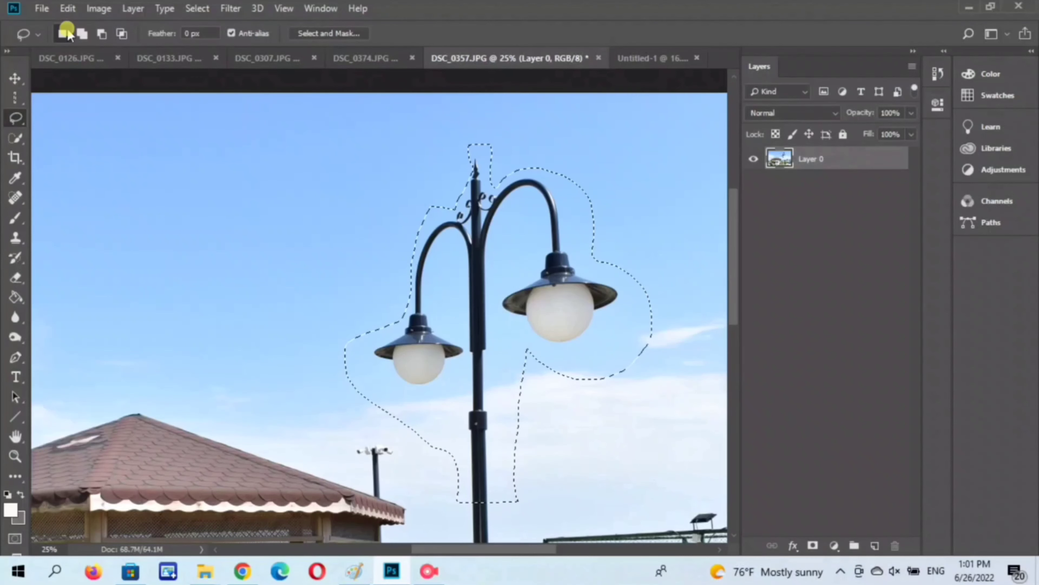
- Cut the selected lamps from the photo and paste them at the centre of the Untitled-1 document
{"action": "key", "text": "Delete"}
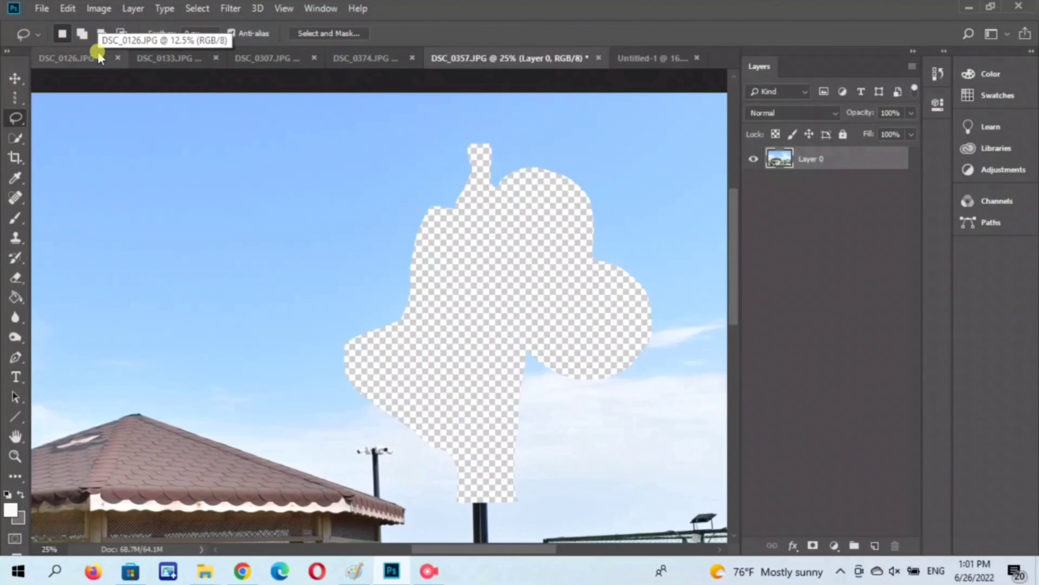
{"action": "left_click", "coordinate": [673, 57]}
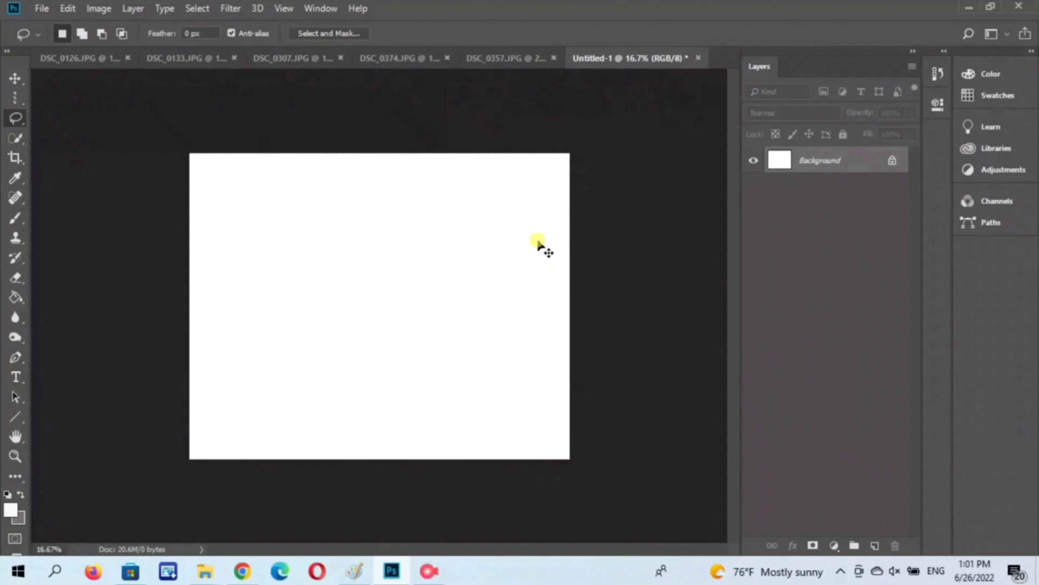
{"action": "key", "text": "ctrl+v"}
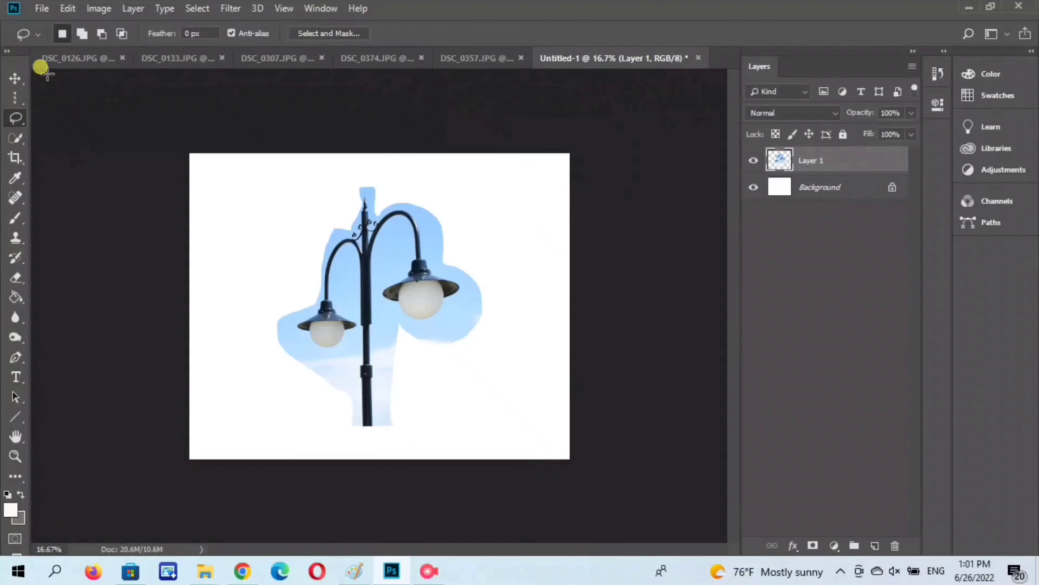
{"action": "key", "text": "v"}
{"action": "mouse_move", "coordinate": [385, 273]}
{"action": "left_mouse_down"}
{"action": "mouse_move", "coordinate": [392, 287]}
{"action": "mouse_move", "coordinate": [384, 275]}
{"action": "left_mouse_up"}
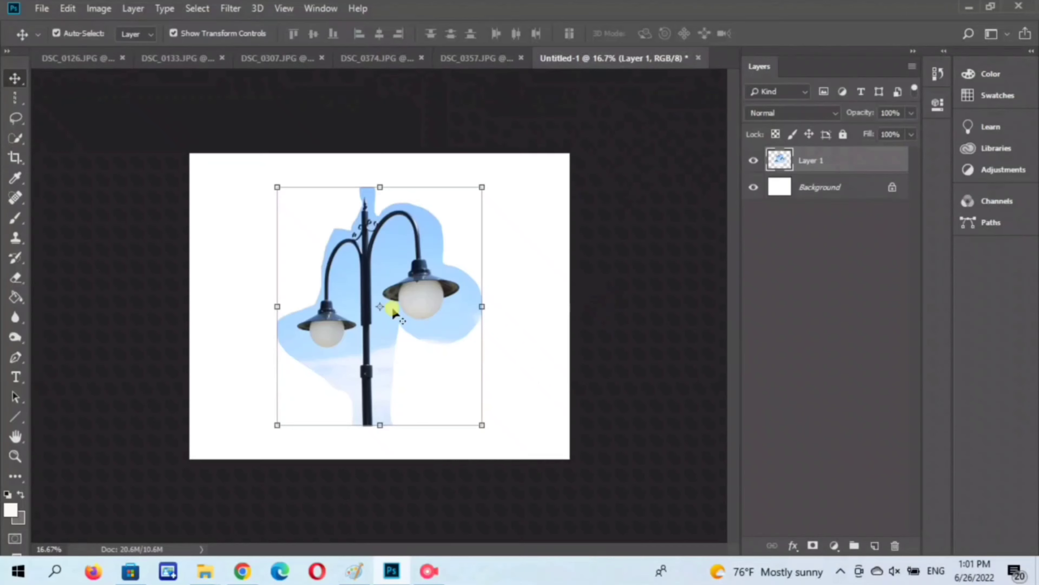
- Return to DSC_0357.JPG, restore the cut lamps, and clear the freehand selection with the Rectangular Marquee tool
{"action": "key", "text": "ctrl+shift+Tab"}
{"action": "key", "text": "ctrl+minus"}
{"action": "key", "text": "ctrl+minus"}
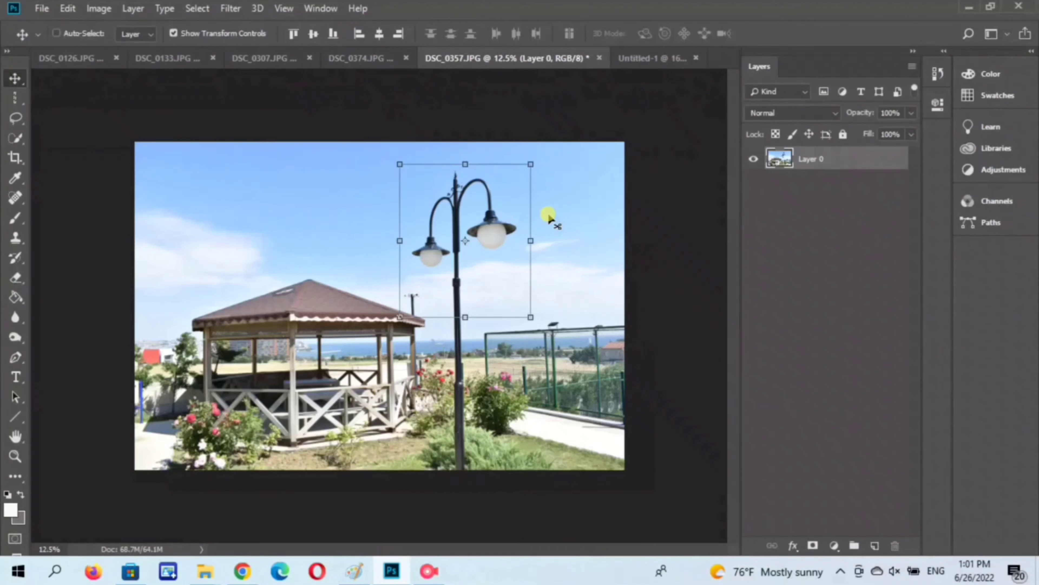
{"action": "key", "text": "ctrl+plus"}
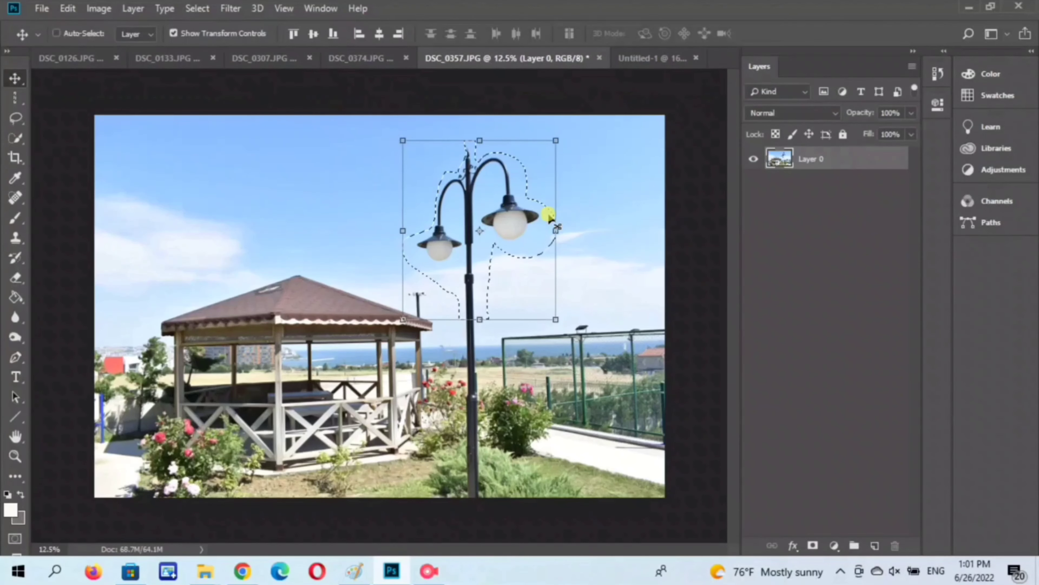
{"action": "left_click", "coordinate": [16, 97]}
{"action": "left_click", "coordinate": [359, 180]}
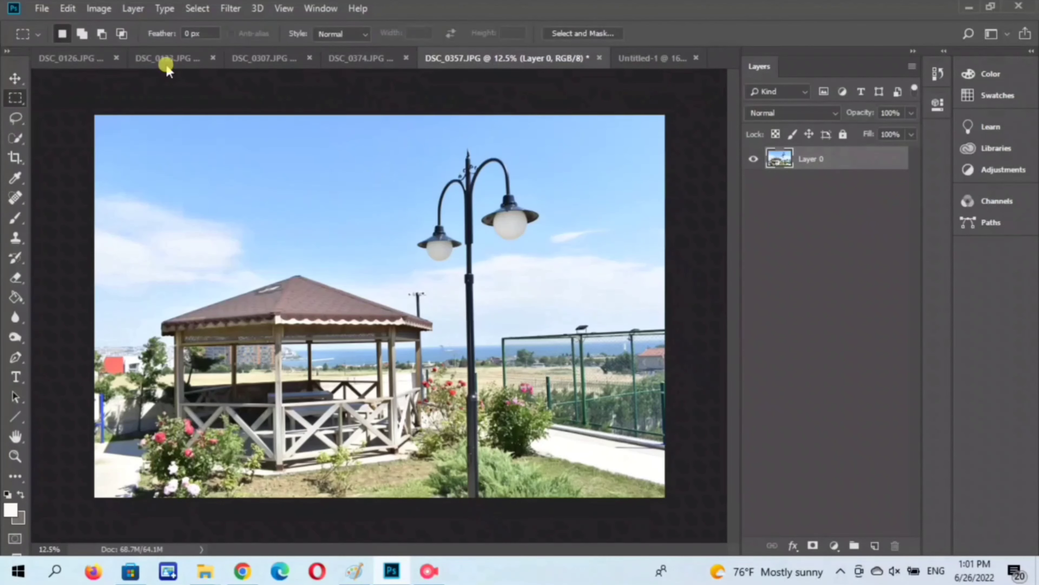
- Switch to the Polygonal Lasso tool and start an outline from the left lamp's globe to the outer tip of its shade
{"action": "left_click", "coordinate": [17, 119]}
{"action": "left_click_drag", "start_coordinate": [18, 125], "coordinate": [60, 133]}
{"action": "key", "text": "ctrl+plus"}
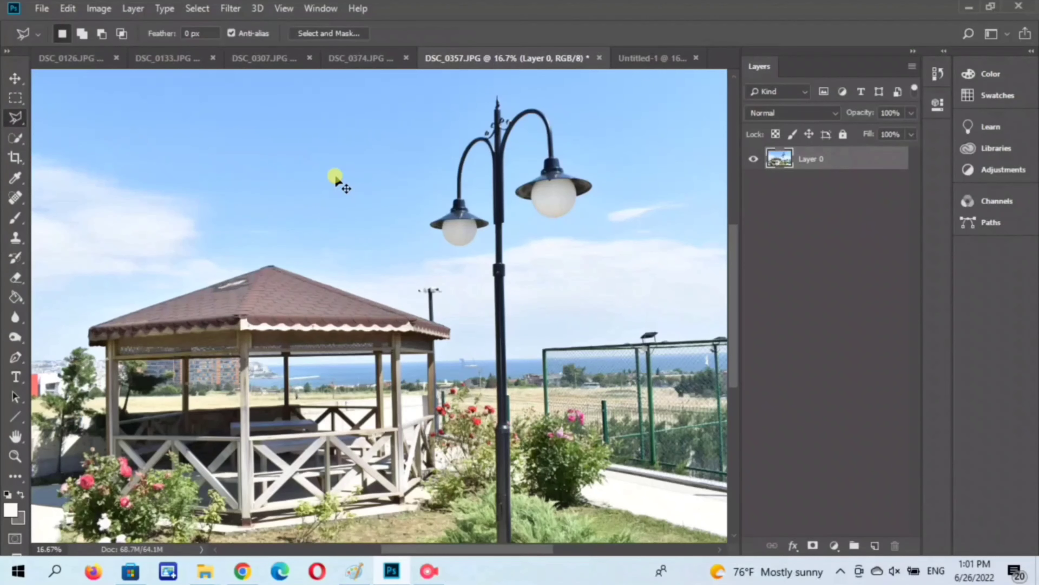
{"action": "key", "text": "ctrl+plus"}
{"action": "key", "text": "ctrl+plus"}
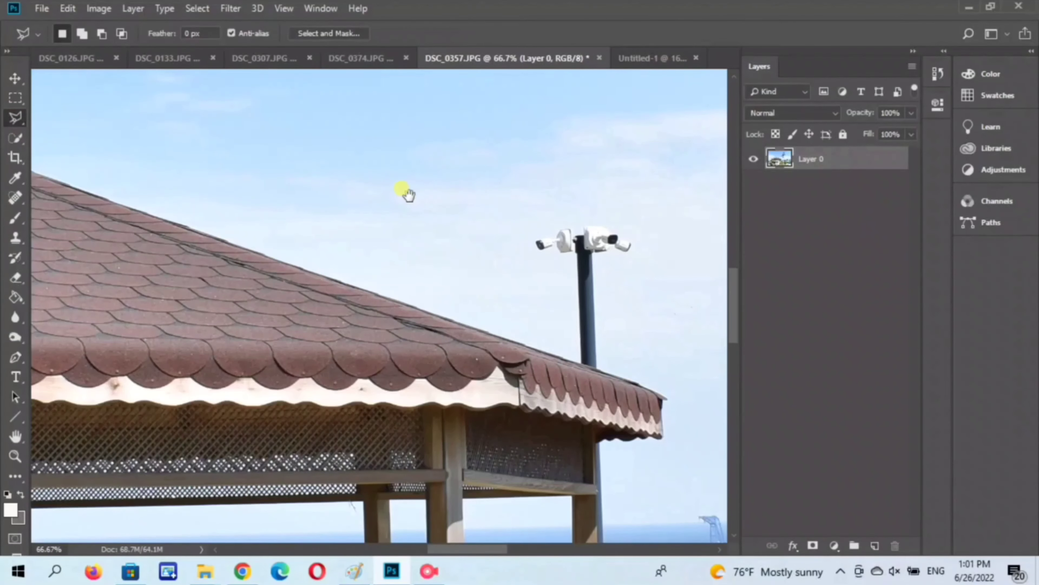
{"action": "left_click_drag", "start_coordinate": [408, 194], "coordinate": [180, 371]}
{"action": "left_click_drag", "start_coordinate": [180, 371], "coordinate": [308, 360]}
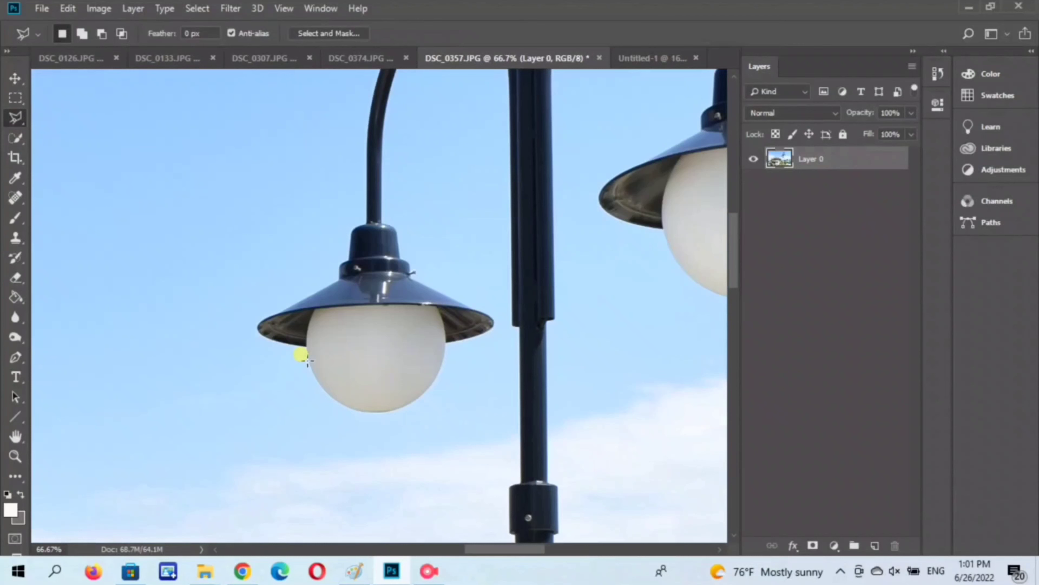
{"action": "left_click", "coordinate": [309, 358]}
{"action": "left_click", "coordinate": [315, 384]}
{"action": "left_click", "coordinate": [300, 347]}
{"action": "left_click", "coordinate": [259, 333]}
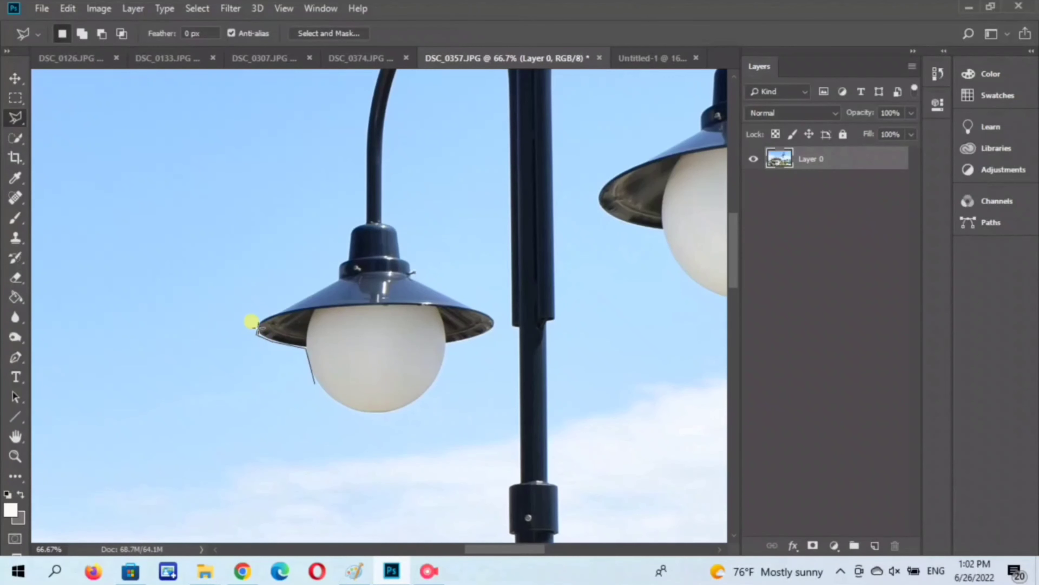
- Continue the polygonal outline up the left slope of the lampshade and past its collar to the top of the cap
{"action": "left_click", "coordinate": [263, 305]}
{"action": "key", "text": "BackSpace"}
{"action": "left_click", "coordinate": [271, 308]}
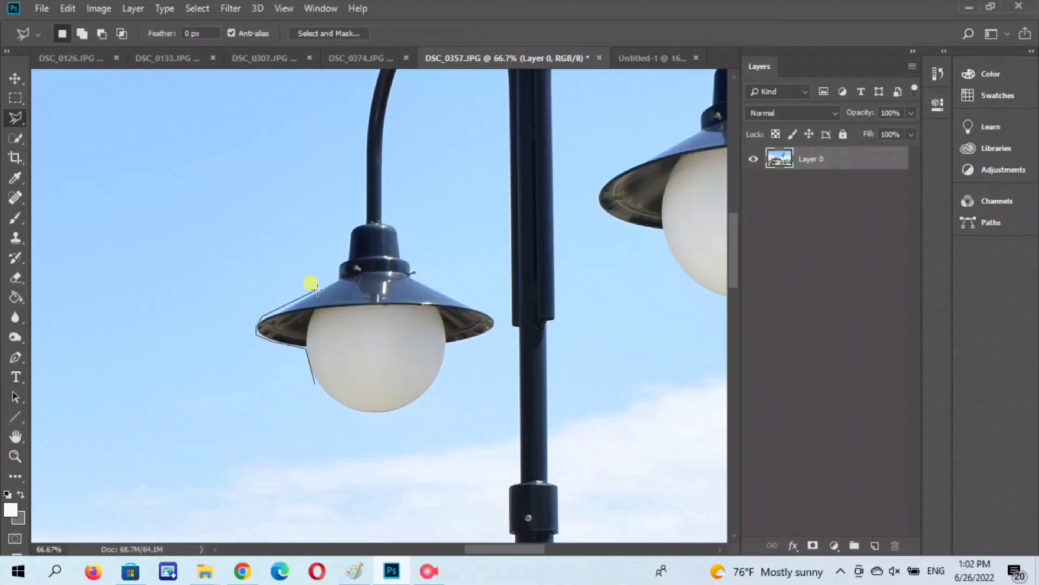
{"action": "left_click", "coordinate": [337, 273]}
{"action": "left_click", "coordinate": [340, 261]}
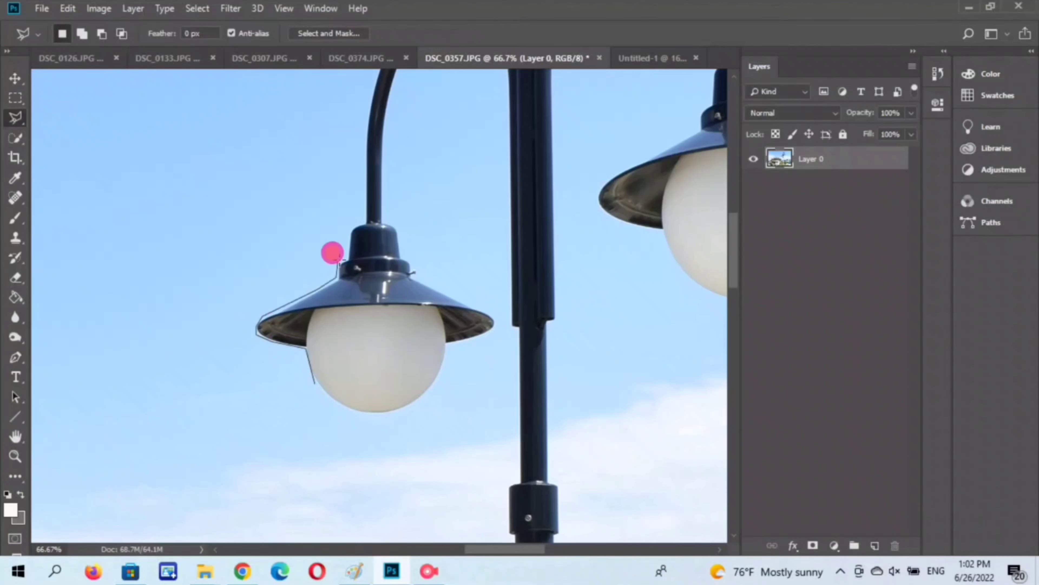
{"action": "left_click", "coordinate": [340, 250]}
{"action": "left_click", "coordinate": [349, 220]}
- Extend the polygonal outline in a wide loop through the sky around the left side and underside of the lamp
{"action": "left_click", "coordinate": [285, 140]}
{"action": "left_click", "coordinate": [228, 160]}
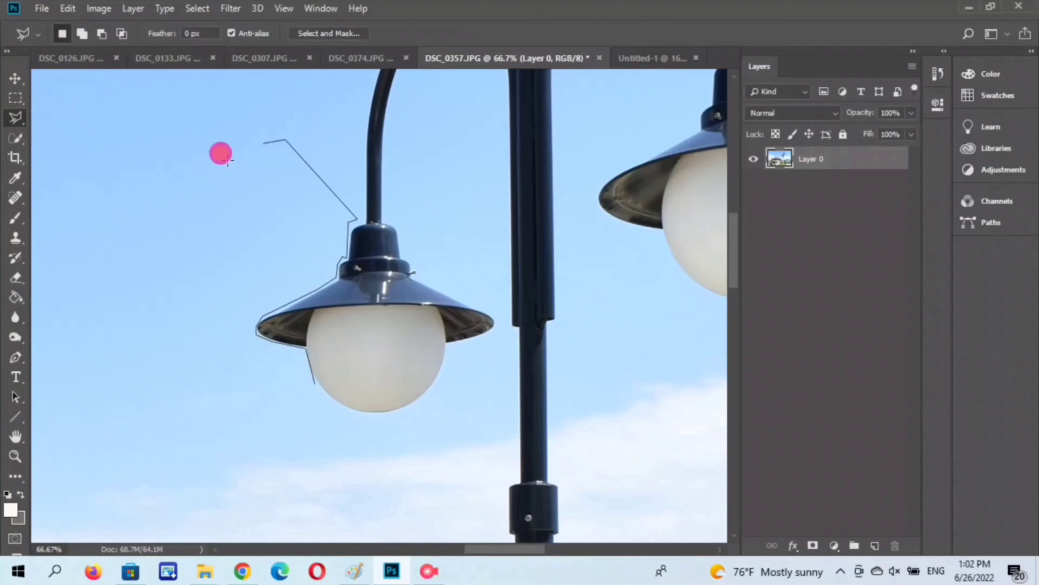
{"action": "left_click", "coordinate": [158, 264]}
{"action": "left_click", "coordinate": [219, 450]}
{"action": "left_click", "coordinate": [310, 492]}
{"action": "left_click", "coordinate": [329, 504]}
{"action": "left_click", "coordinate": [435, 462]}
{"action": "left_click", "coordinate": [469, 383]}
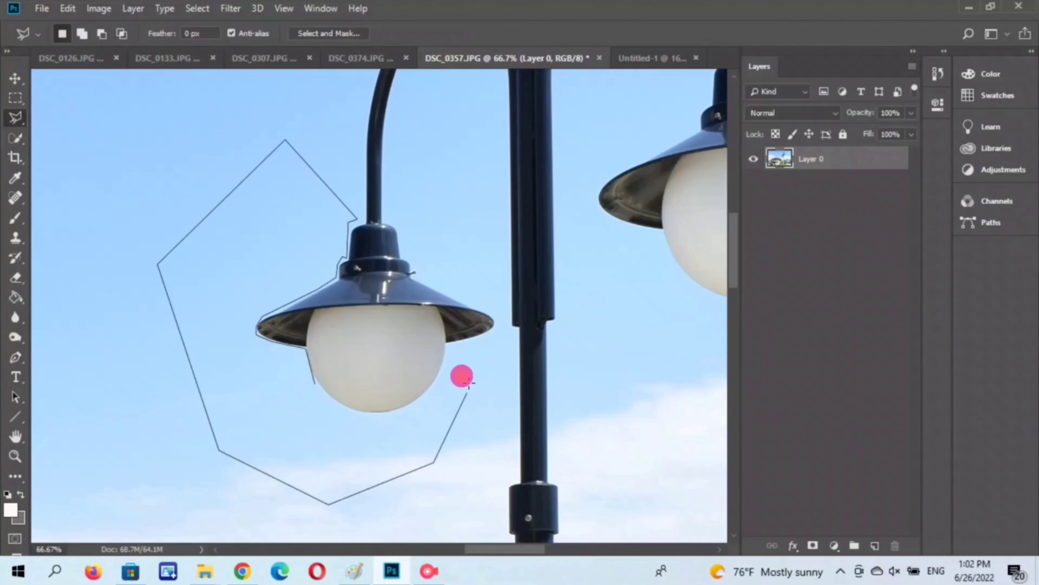
- Bring the polygonal outline back beneath the lamp's globe and close it at its starting point
{"action": "left_click", "coordinate": [469, 348]}
{"action": "left_click", "coordinate": [458, 357]}
{"action": "left_click", "coordinate": [444, 395]}
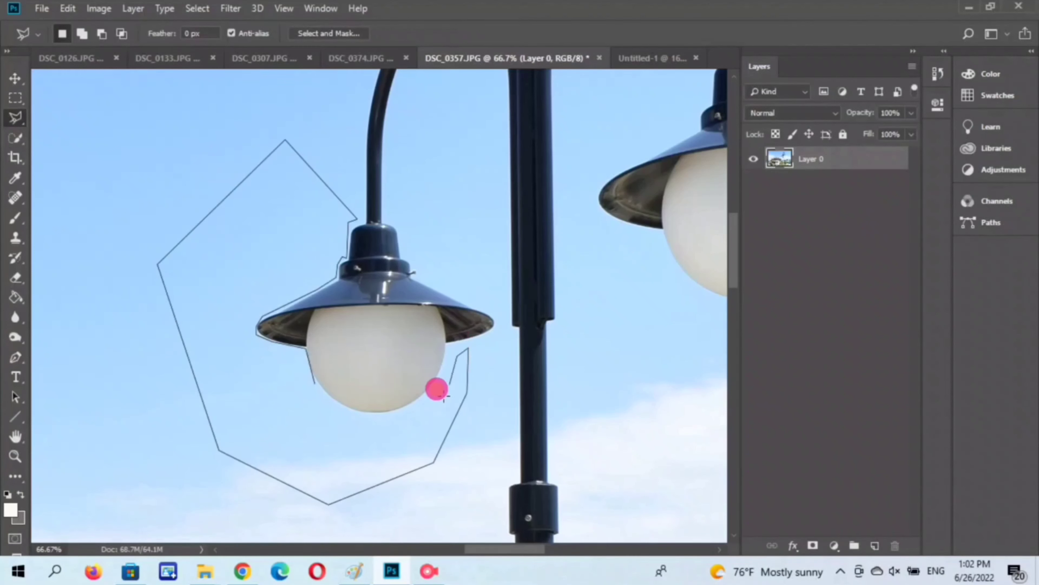
{"action": "left_click", "coordinate": [435, 413]}
{"action": "left_click", "coordinate": [355, 421]}
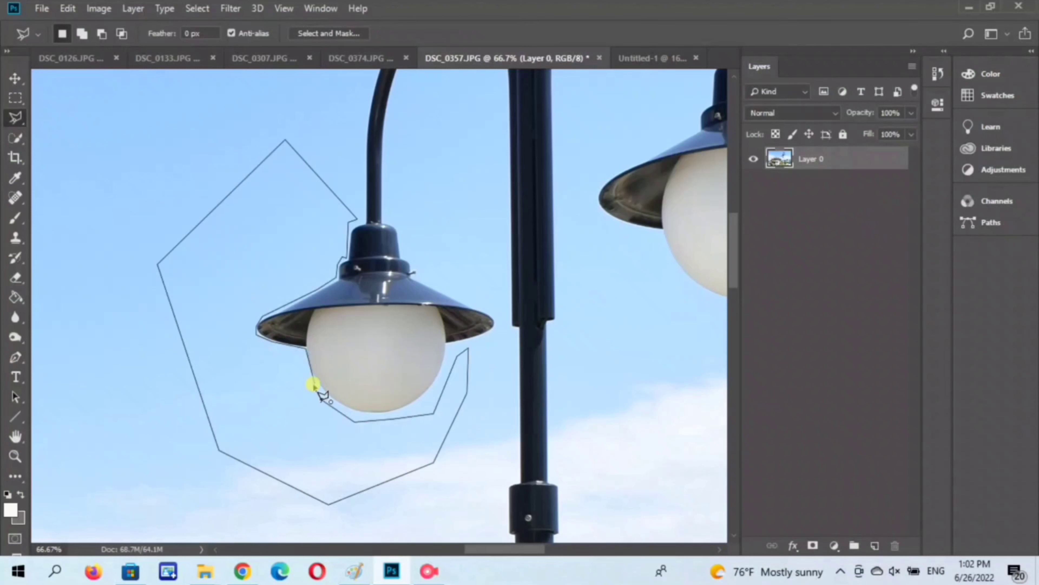
{"action": "left_click", "coordinate": [322, 396]}
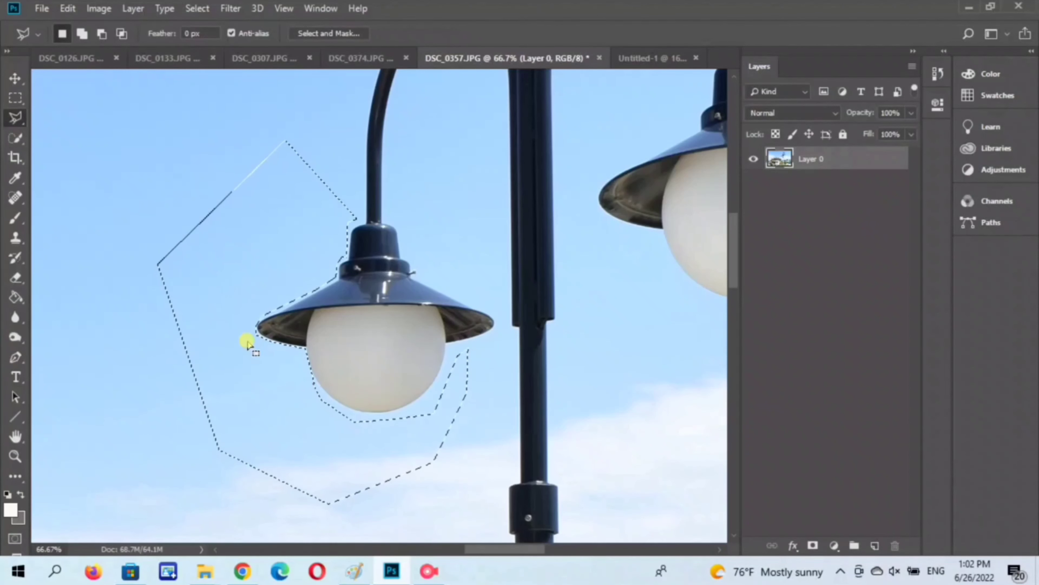
- Delete the sky inside the polygonal selection and deselect it
{"action": "key", "text": "Delete"}
{"action": "left_click", "coordinate": [16, 101]}
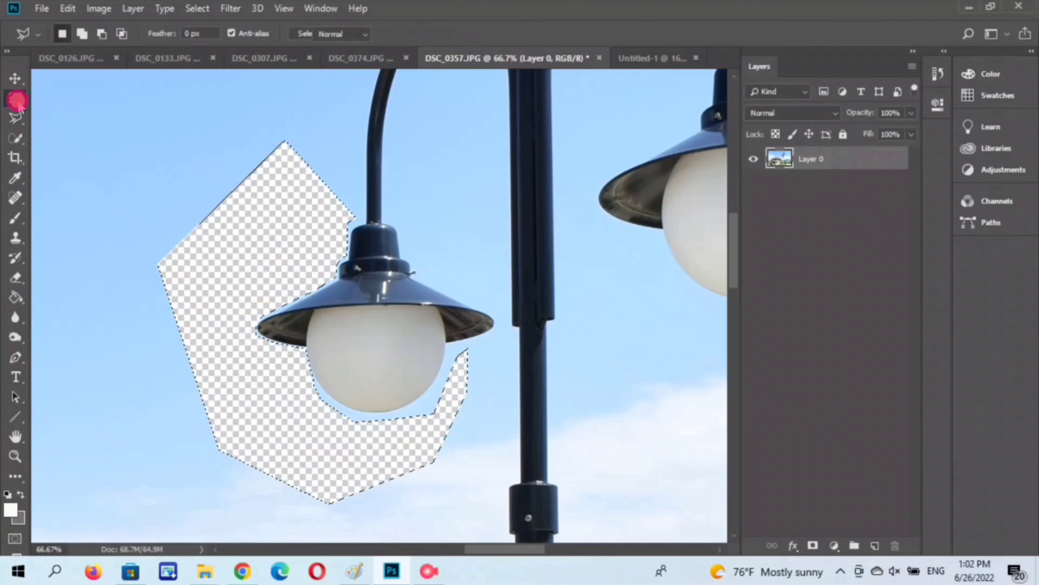
{"action": "left_click", "coordinate": [342, 240]}
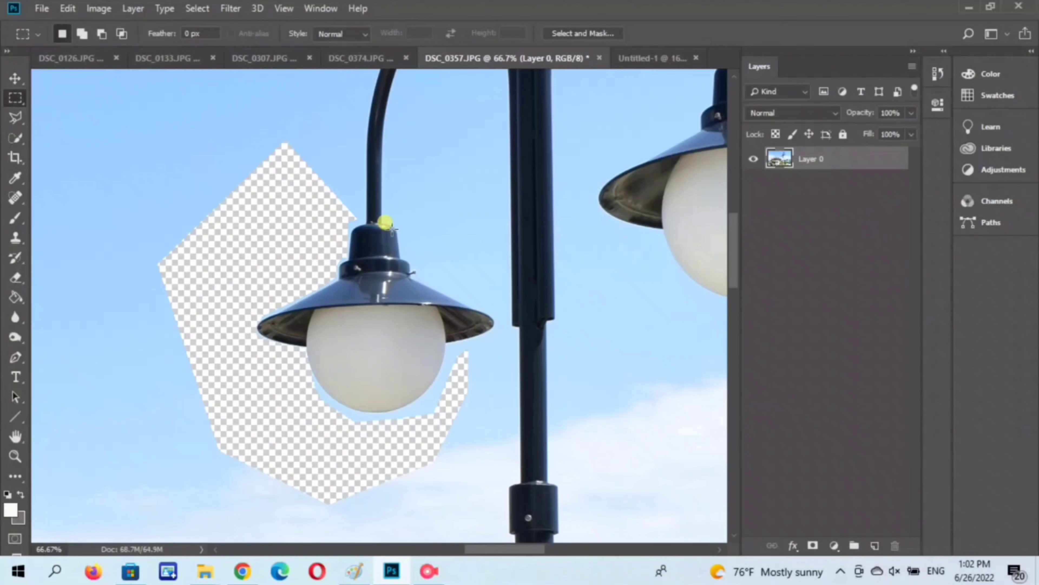
- Examine the edges of the deleted area around the left lamp, both close up and from farther away
{"action": "key", "text": "ctrl+plus"}
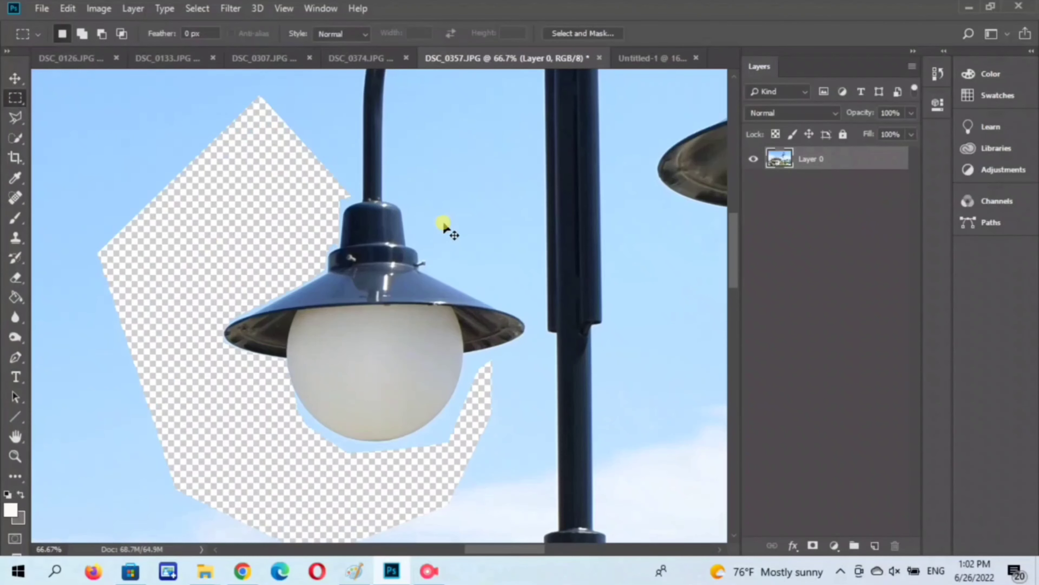
{"action": "key", "text": "ctrl+plus"}
{"action": "key", "text": "ctrl+minus"}
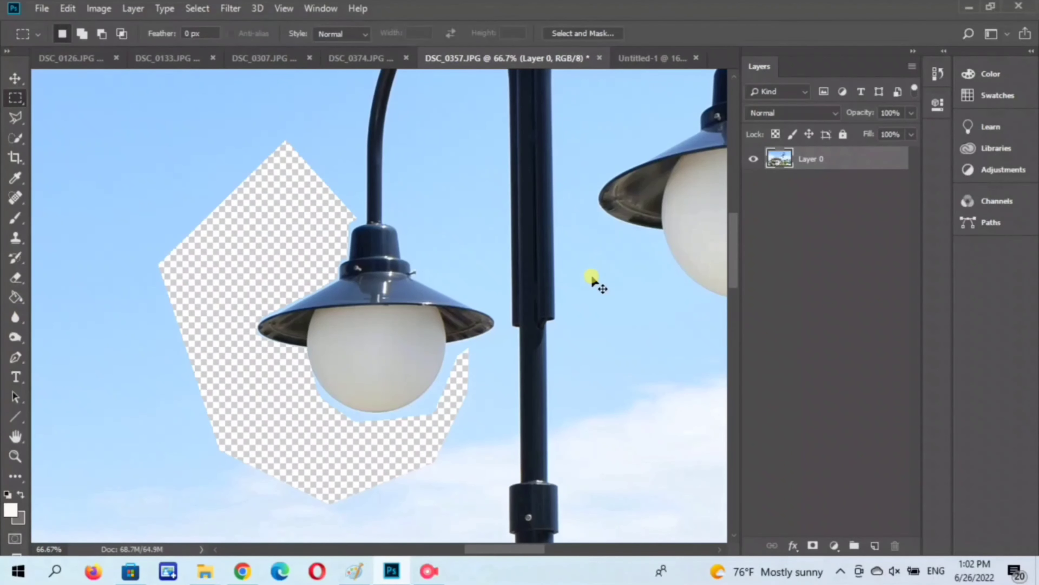
{"action": "key", "text": "ctrl+minus"}
{"action": "key", "text": "ctrl+minus"}
{"action": "key", "text": "ctrl+minus"}
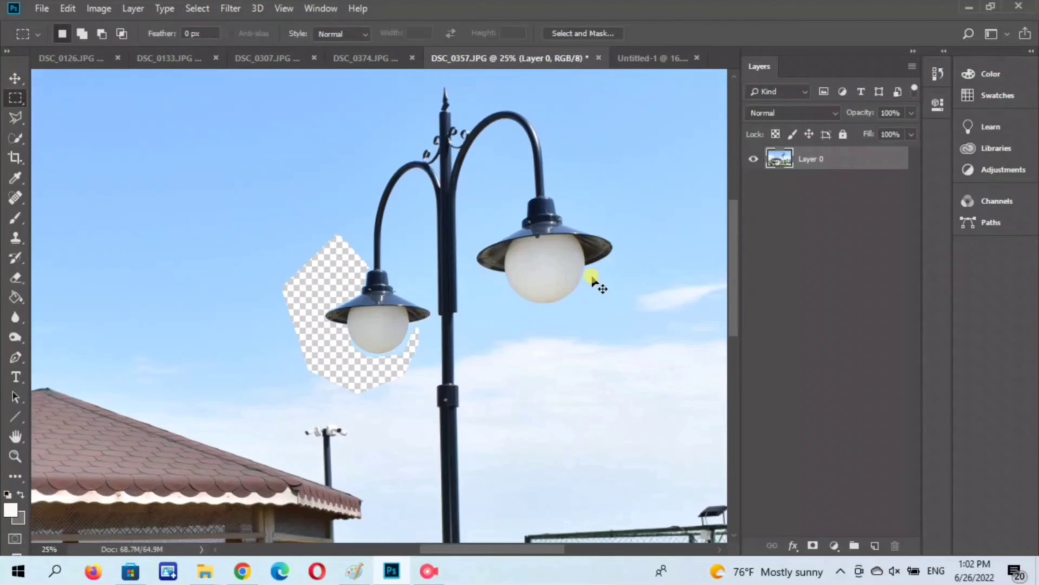
{"action": "key", "text": "ctrl+plus"}
{"action": "key", "text": "ctrl+plus"}
{"action": "key", "text": "ctrl+plus"}
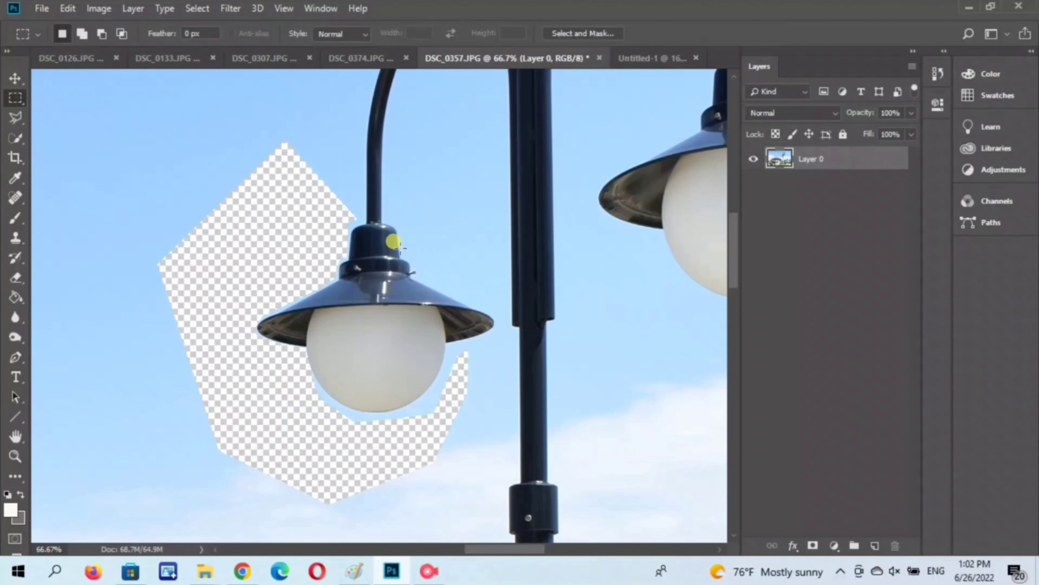
- Undo the sky deletion and switch to the Magnetic Lasso tool, clearing the polygonal selection
{"action": "key", "text": "ctrl+z"}
{"action": "right_click", "coordinate": [15, 118]}
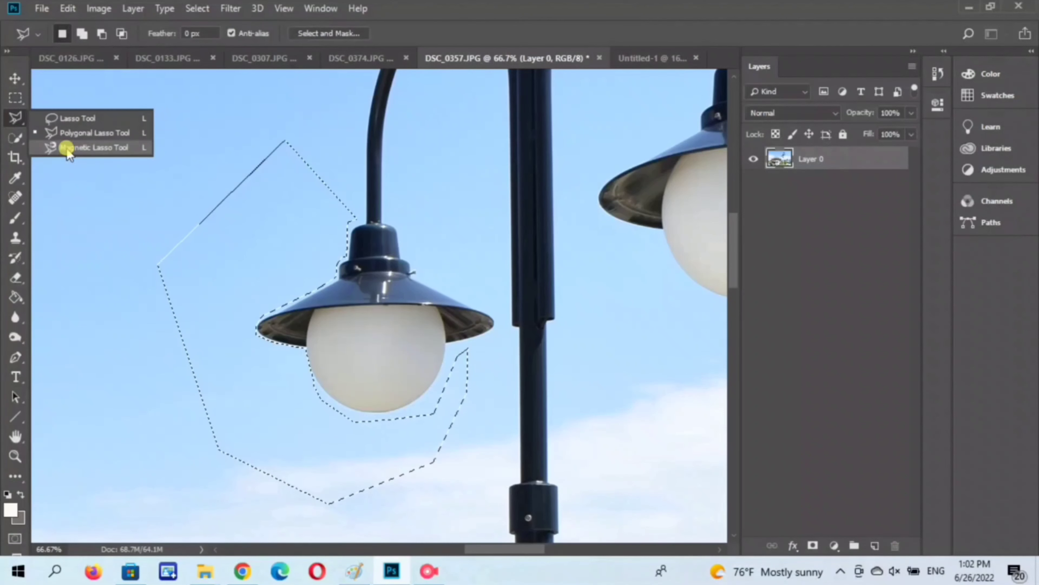
{"action": "left_click", "coordinate": [68, 148]}
{"action": "left_click", "coordinate": [173, 160]}
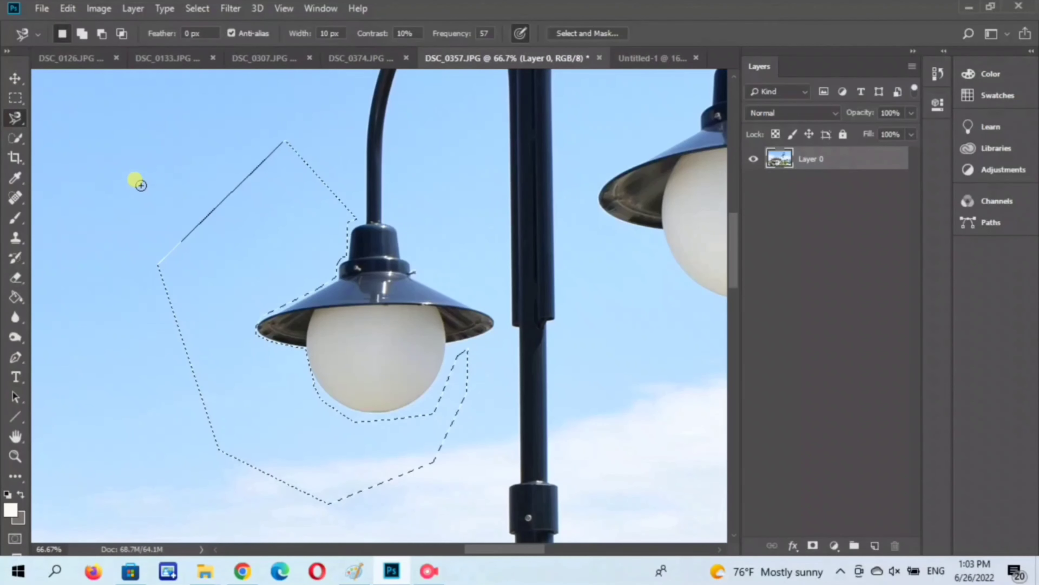
{"action": "left_click", "coordinate": [446, 248]}
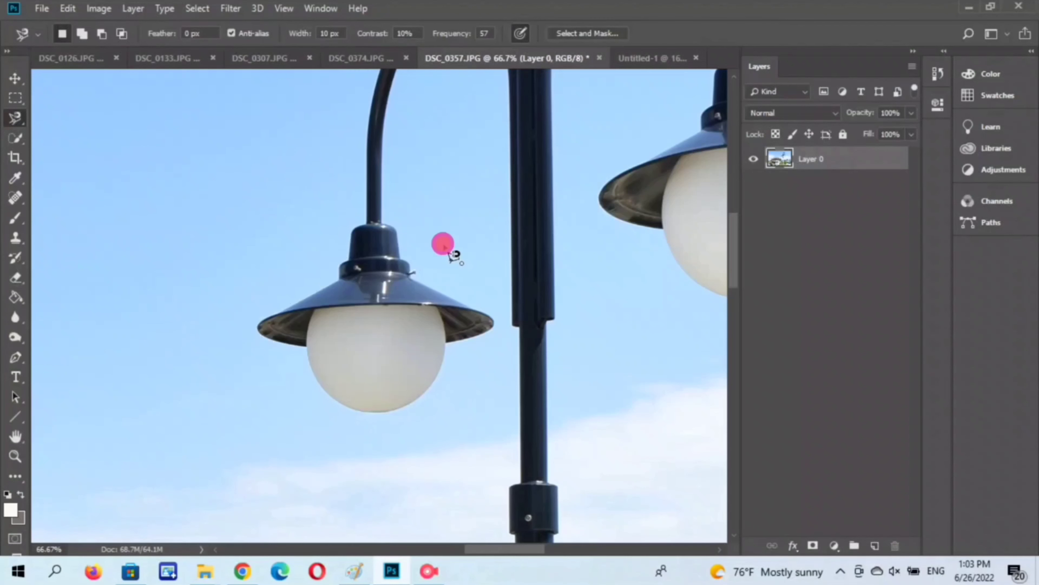
- Trace a magnetic outline from beside the left lamp's cap along the inside of its arm and down the post, removing stray anchor points
{"action": "left_click", "coordinate": [444, 244]}
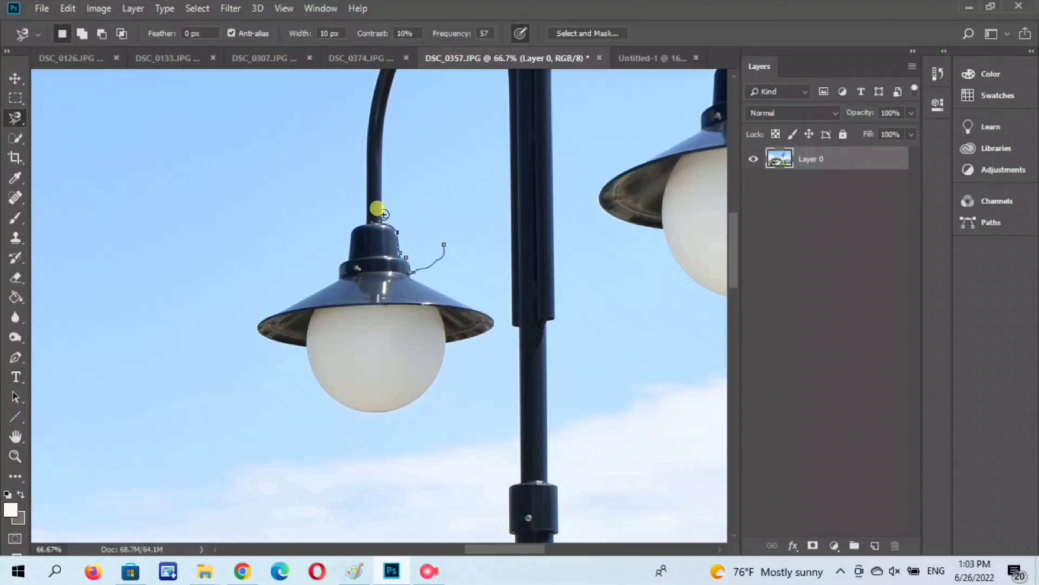
{"action": "left_click", "coordinate": [392, 102]}
{"action": "left_click_drag", "start_coordinate": [428, 208], "coordinate": [413, 339]}
{"action": "key", "text": "BackSpace"}
{"action": "key", "text": "BackSpace"}
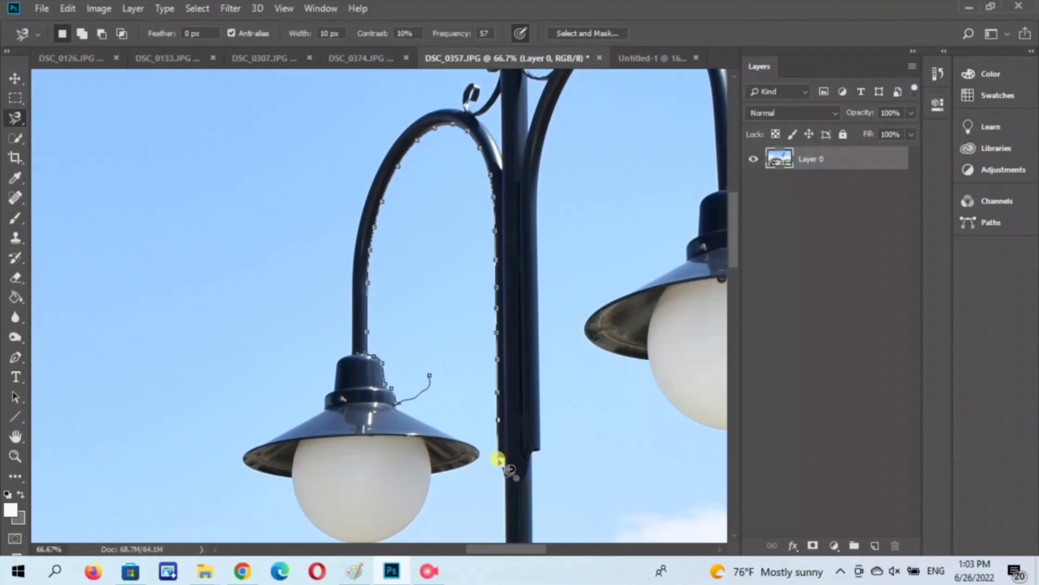
- Continue the magnetic outline across to the right edge of the left lampshade and close it beside the lamp's collar
{"action": "scroll", "coordinate": [499, 460], "scroll_direction": "up", "scroll_amount": 2}
{"action": "left_click_drag", "start_coordinate": [498, 460], "coordinate": [469, 279]}
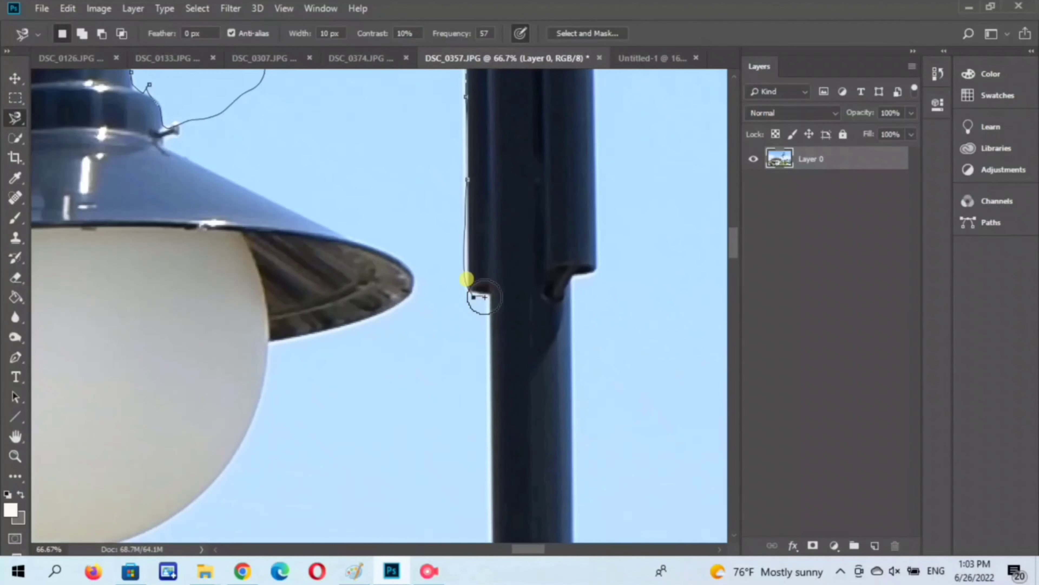
{"action": "left_click", "coordinate": [172, 132]}
{"action": "double_click", "coordinate": [172, 131]}
{"action": "key", "text": "ctrl+minus"}
{"action": "key", "text": "ctrl+minus"}
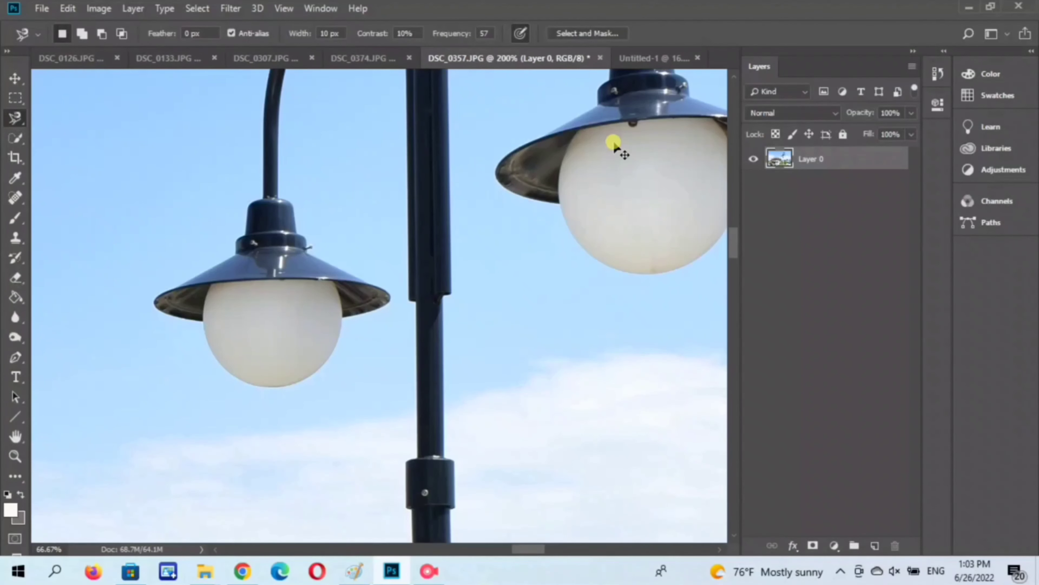
- Delete the sky inside the magnetic outline between the left lamp's arm and the post, clear the selection and inspect the cut edges
{"action": "key", "text": "ctrl+minus"}
{"action": "key", "text": "ctrl+minus"}
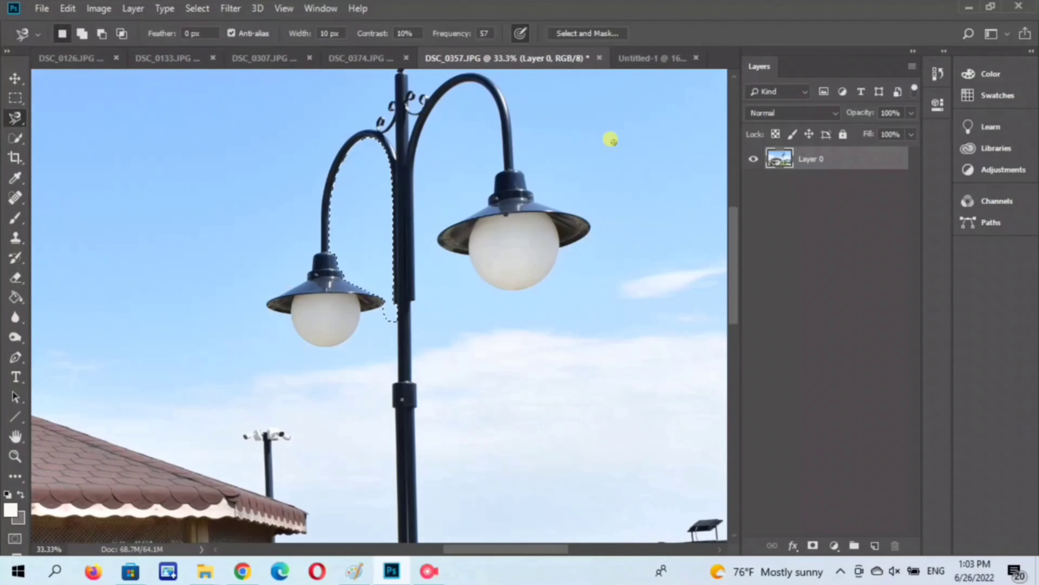
{"action": "key", "text": "Delete"}
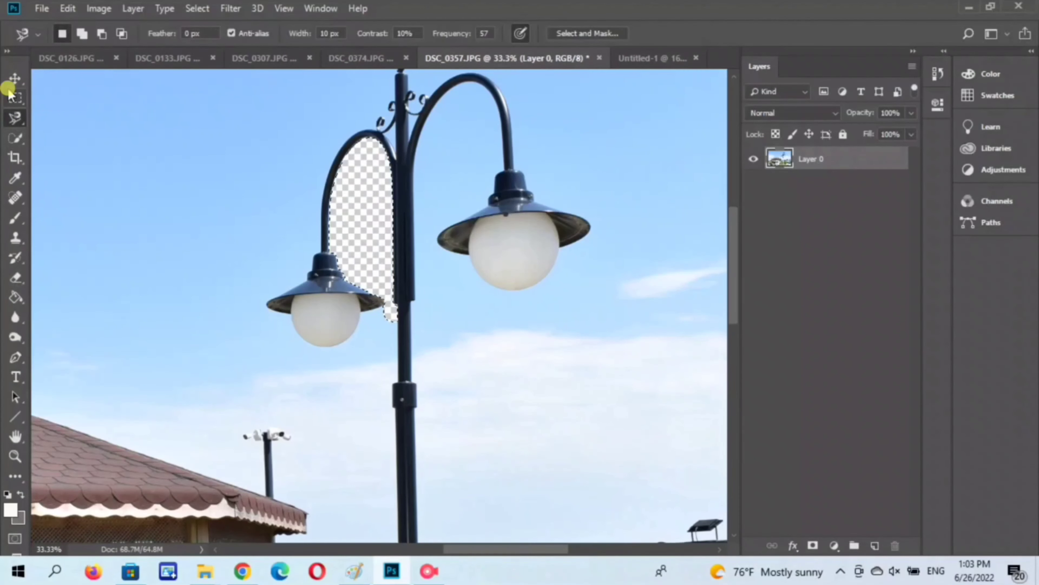
{"action": "left_click", "coordinate": [12, 96]}
{"action": "scroll", "coordinate": [506, 220], "scroll_direction": "up", "scroll_amount": 1}
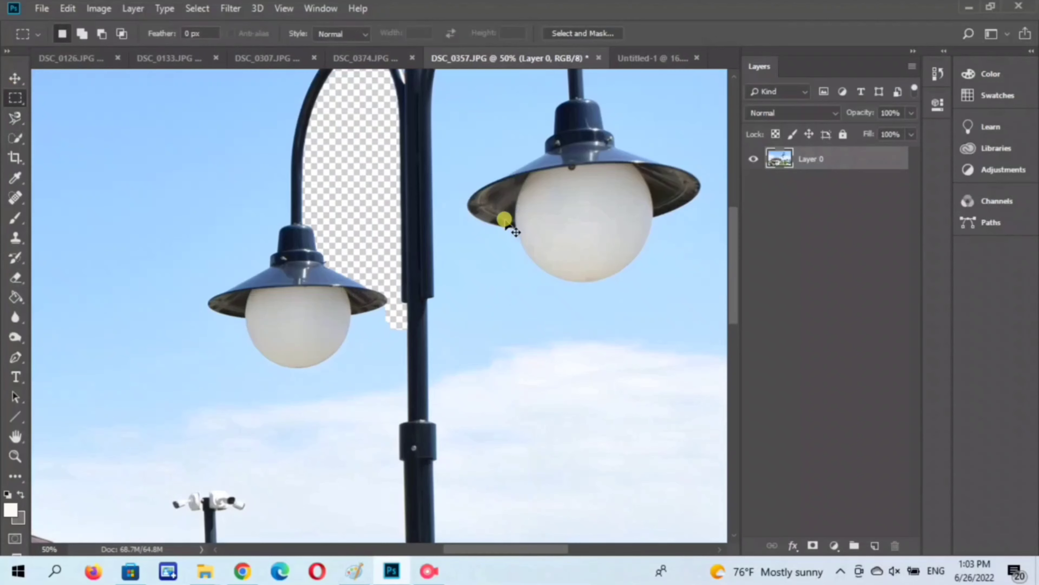
{"action": "scroll", "coordinate": [382, 320], "scroll_direction": "up", "scroll_amount": 1}
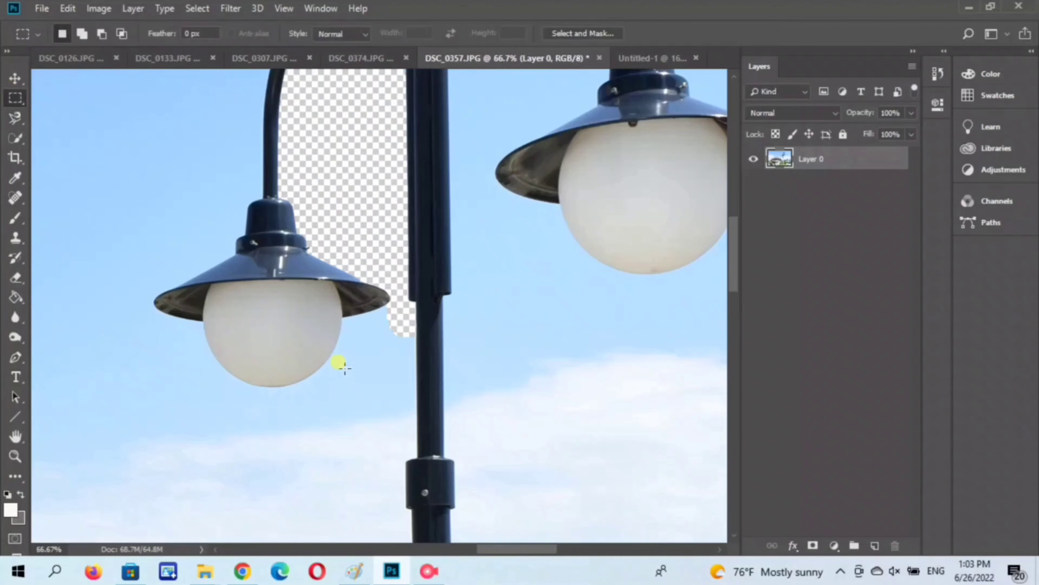
- Outline an irregular patch of sky below the left lampshade with the Magnetic Lasso, delete it and clear the selection
{"action": "right_click", "coordinate": [11, 105]}
{"action": "left_click_drag", "start_coordinate": [24, 123], "coordinate": [58, 155]}
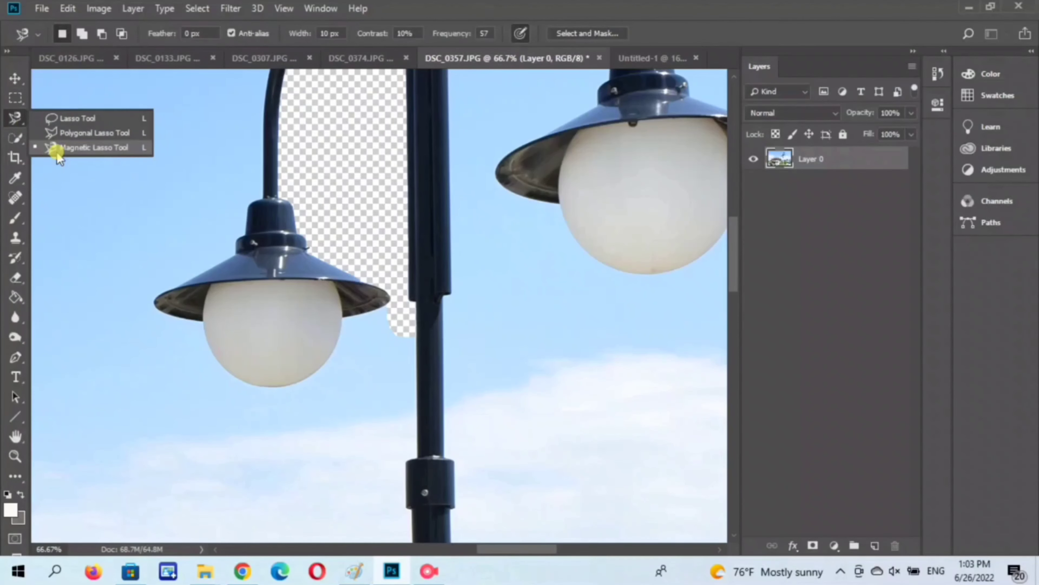
{"action": "left_click", "coordinate": [57, 153]}
{"action": "left_click", "coordinate": [351, 326]}
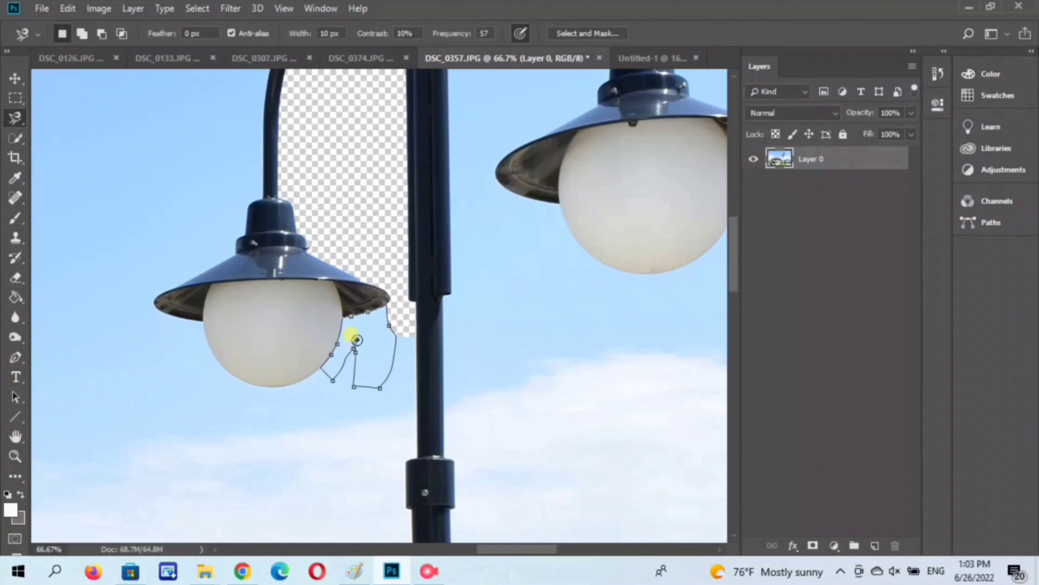
{"action": "double_click", "coordinate": [357, 339]}
{"action": "key", "text": "Delete"}
{"action": "left_click", "coordinate": [15, 157]}
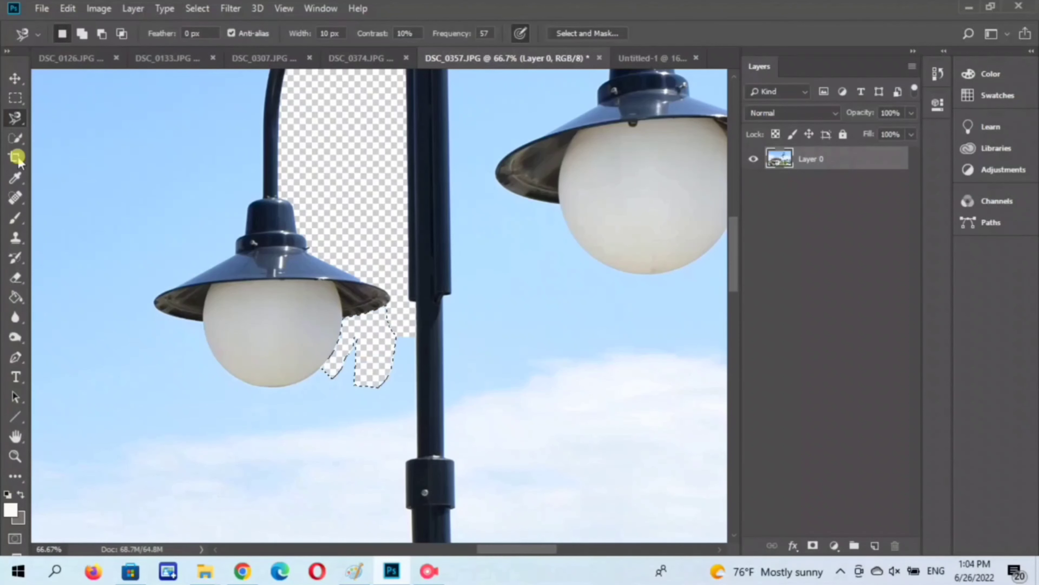
{"action": "key", "text": "m"}
{"action": "left_click", "coordinate": [383, 194]}
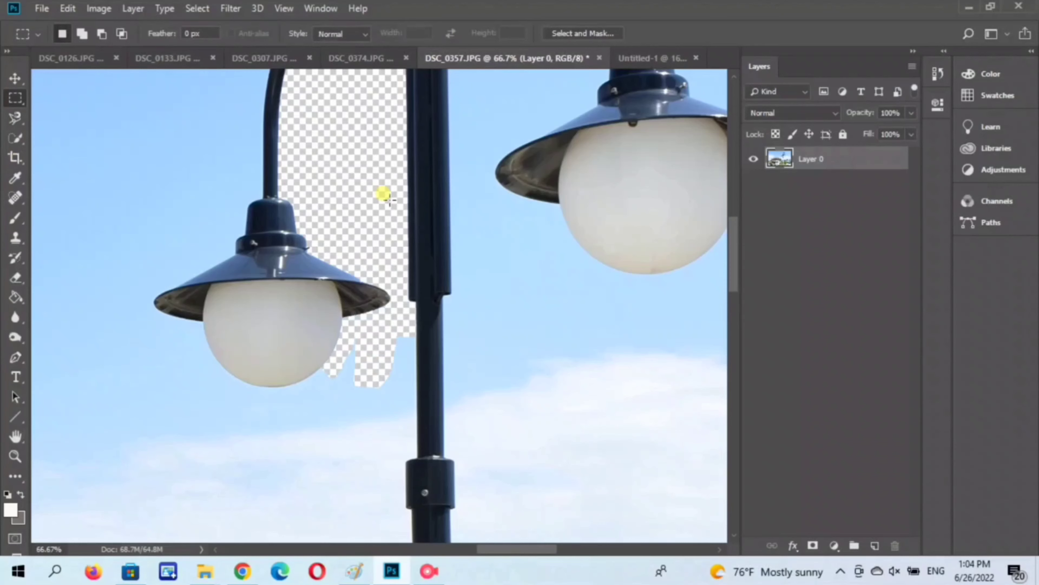
- Step back through the edits to the closed magnetic outline, before any of the sky it encloses was deleted
{"action": "key", "text": "ctrl+minus"}
{"action": "key", "text": "ctrl+minus"}
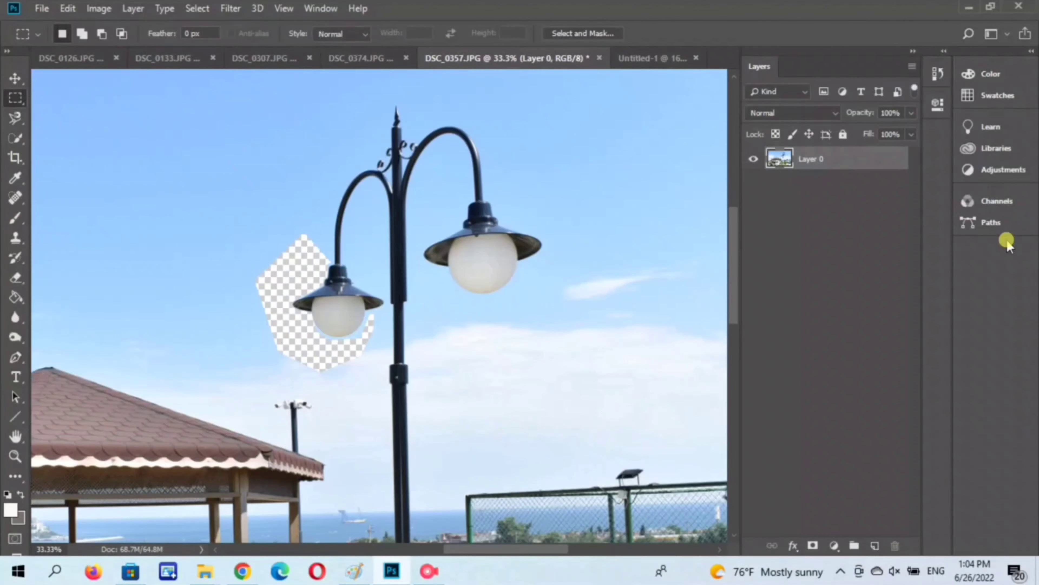
{"action": "key", "text": "ctrl+minus"}
{"action": "key", "text": "ctrl+plus"}
{"action": "key", "text": "ctrl+plus"}
{"action": "key", "text": "ctrl+plus"}
{"action": "key", "text": "ctrl+plus"}
{"action": "key", "text": "ctrl+plus"}
{"action": "left_click_drag", "start_coordinate": [403, 286], "coordinate": [450, 348]}
{"action": "key", "text": "ctrl+minus"}
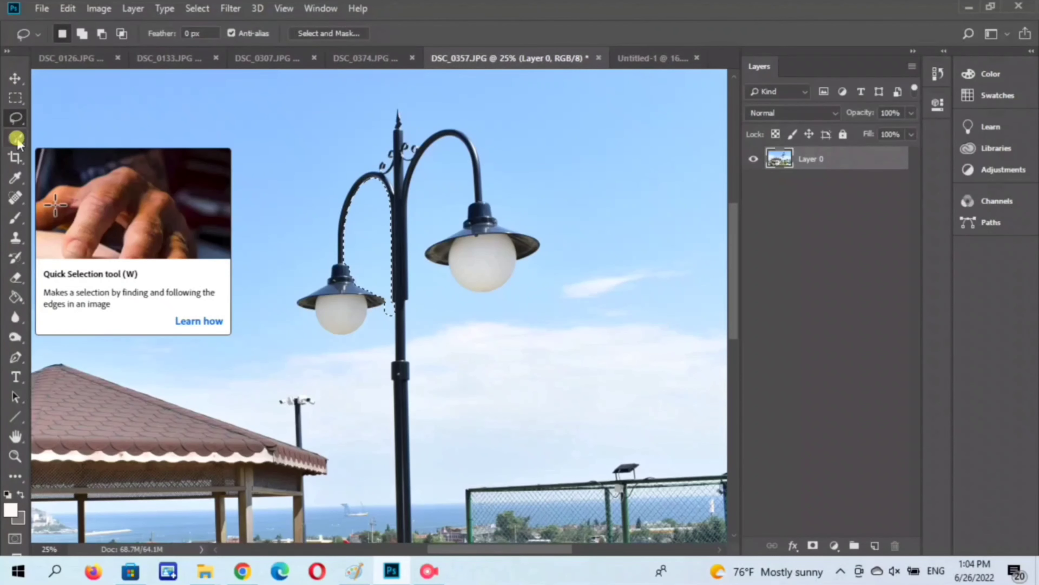
- Switch to the Quick Selection tool
{"action": "left_click", "coordinate": [16, 139]}
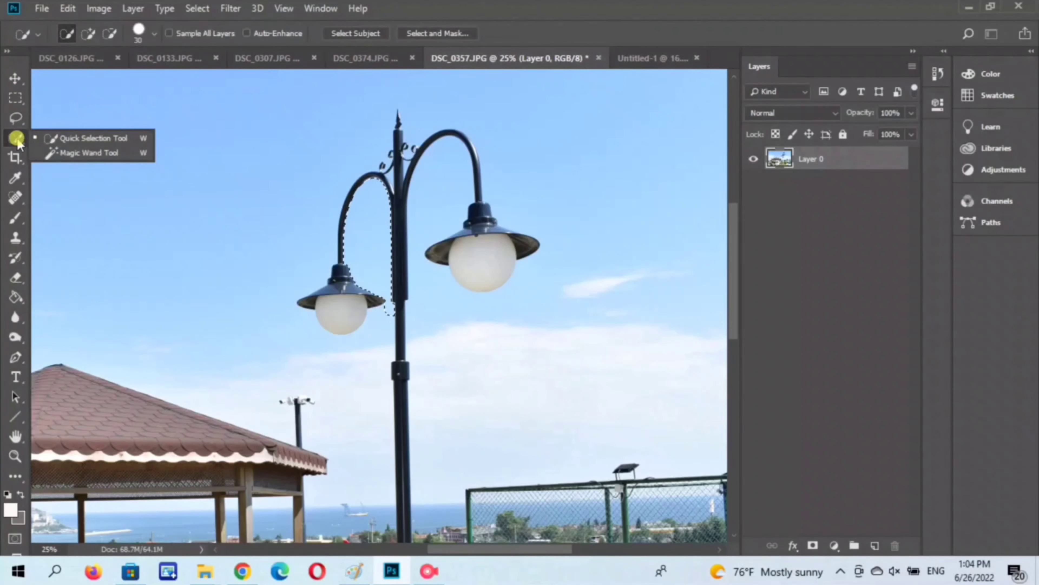
{"action": "left_click", "coordinate": [61, 138]}
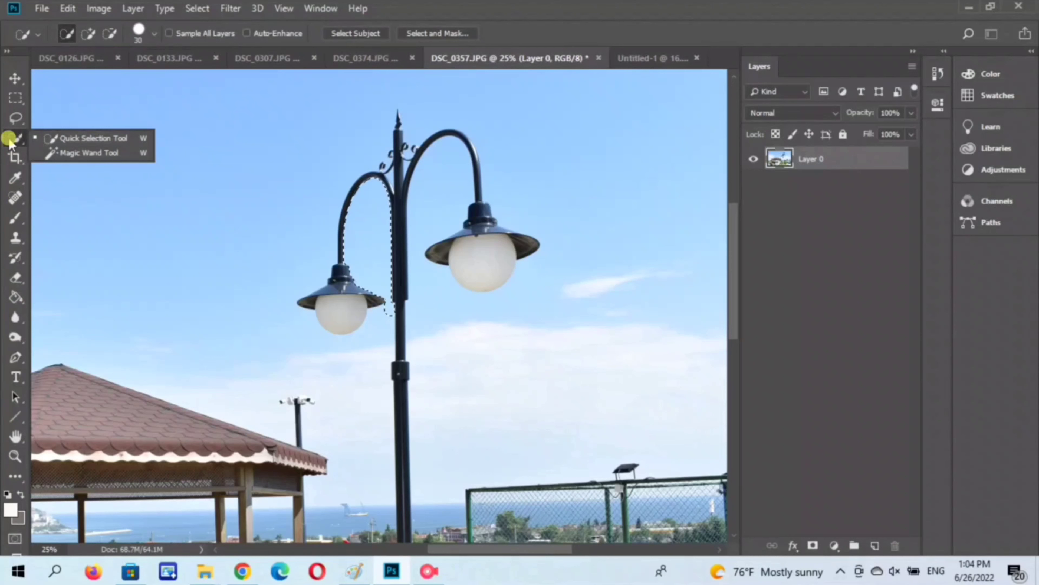
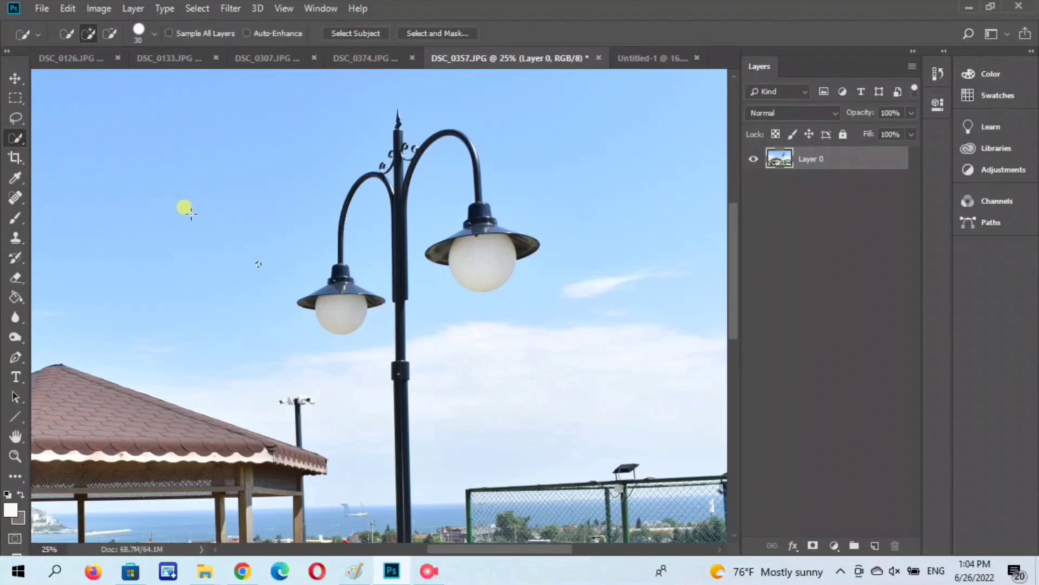
- Use the Quick Selection tool to select the sky on the right-hand side of the post, including most of the right lamp
{"action": "left_click_drag", "start_coordinate": [216, 321], "coordinate": [368, 217]}
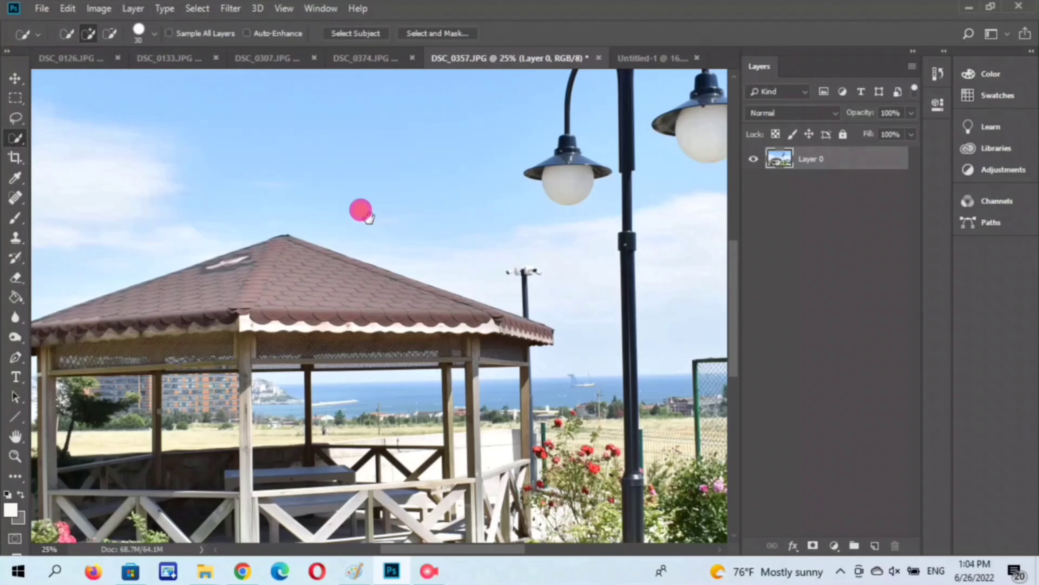
{"action": "left_click_drag", "start_coordinate": [212, 239], "coordinate": [264, 228]}
{"action": "left_click_drag", "start_coordinate": [585, 111], "coordinate": [315, 223]}
{"action": "key", "text": "ctrl+plus"}
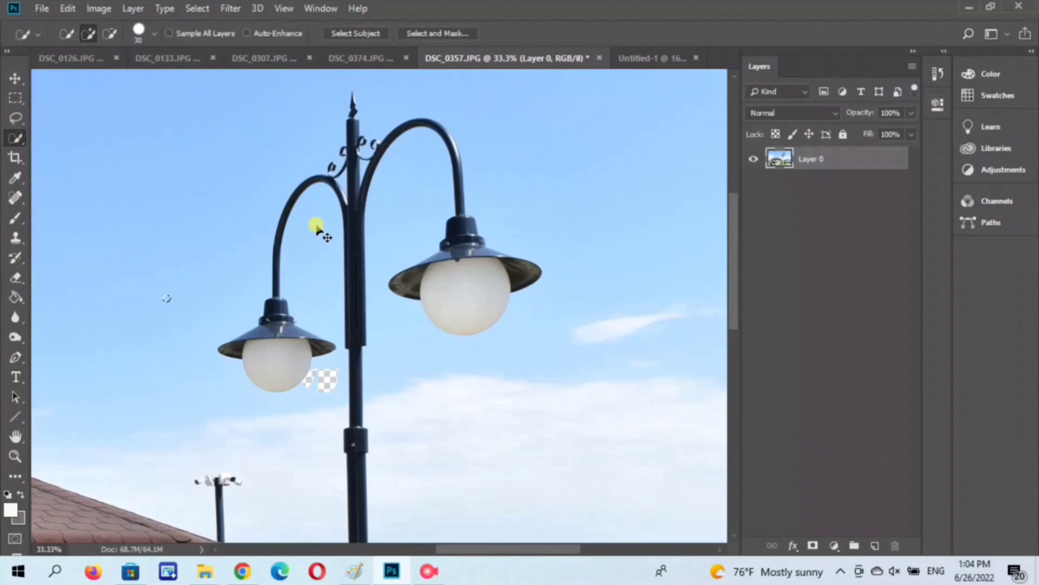
{"action": "scroll", "coordinate": [348, 226], "scroll_direction": "up", "scroll_amount": 1}
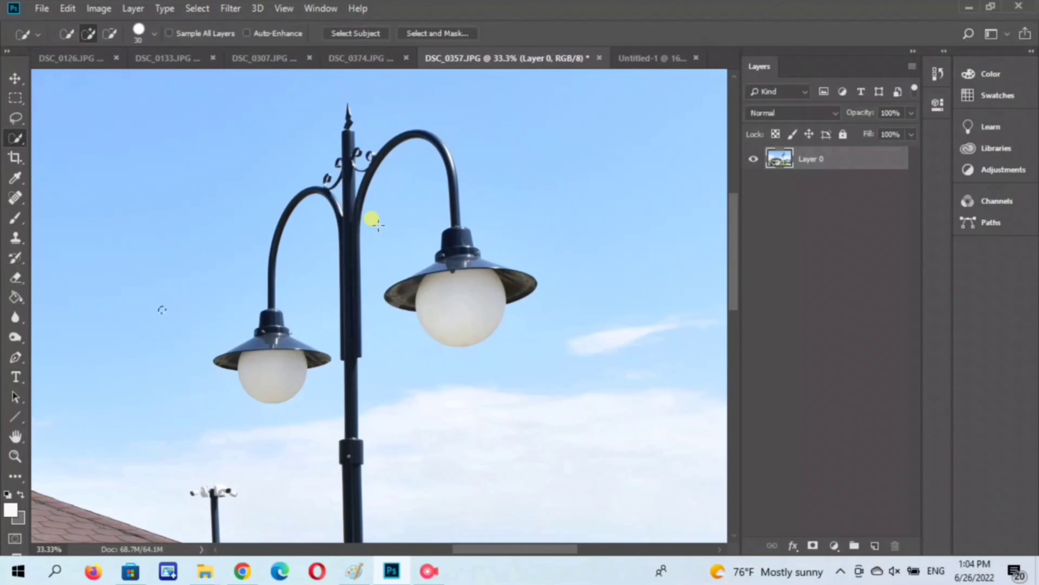
{"action": "right_click", "coordinate": [15, 138]}
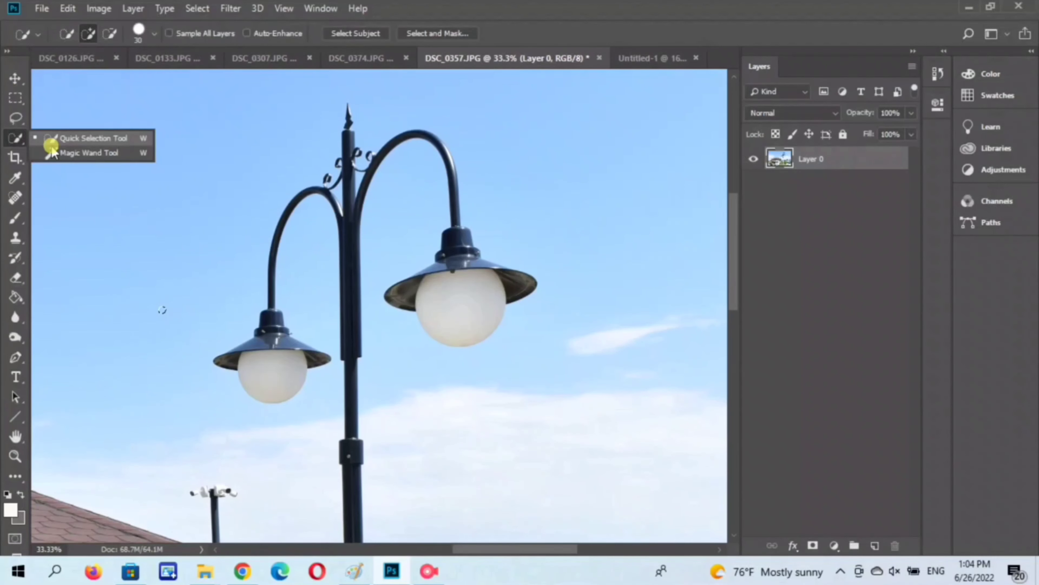
{"action": "left_click", "coordinate": [52, 143]}
{"action": "mouse_move", "coordinate": [371, 252]}
{"action": "left_mouse_down"}
{"action": "mouse_move", "coordinate": [393, 232]}
{"action": "mouse_move", "coordinate": [372, 331]}
{"action": "mouse_move", "coordinate": [517, 396]}
{"action": "mouse_move", "coordinate": [605, 263]}
{"action": "mouse_move", "coordinate": [517, 397]}
{"action": "left_mouse_up"}
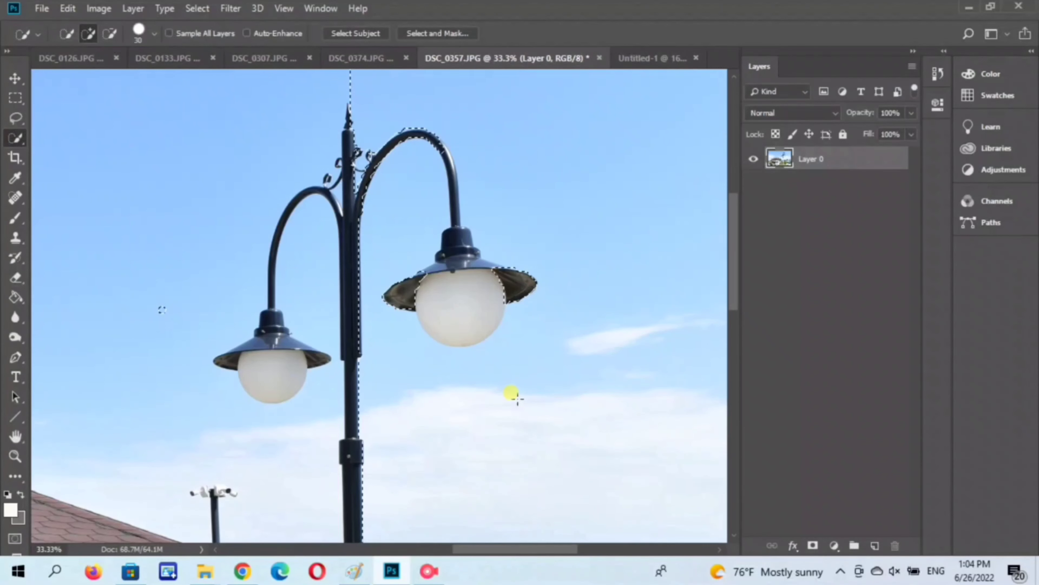
- Delete the selected area to the right of the post twice, undoing the deletion each time
{"action": "key", "text": "Delete"}
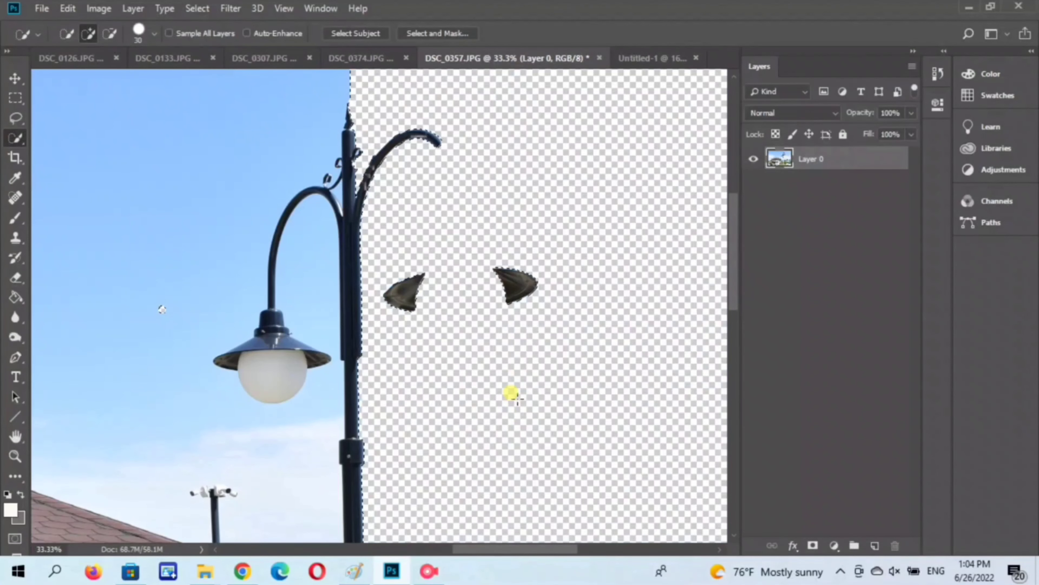
{"action": "key", "text": "ctrl+z"}
{"action": "key", "text": "Delete"}
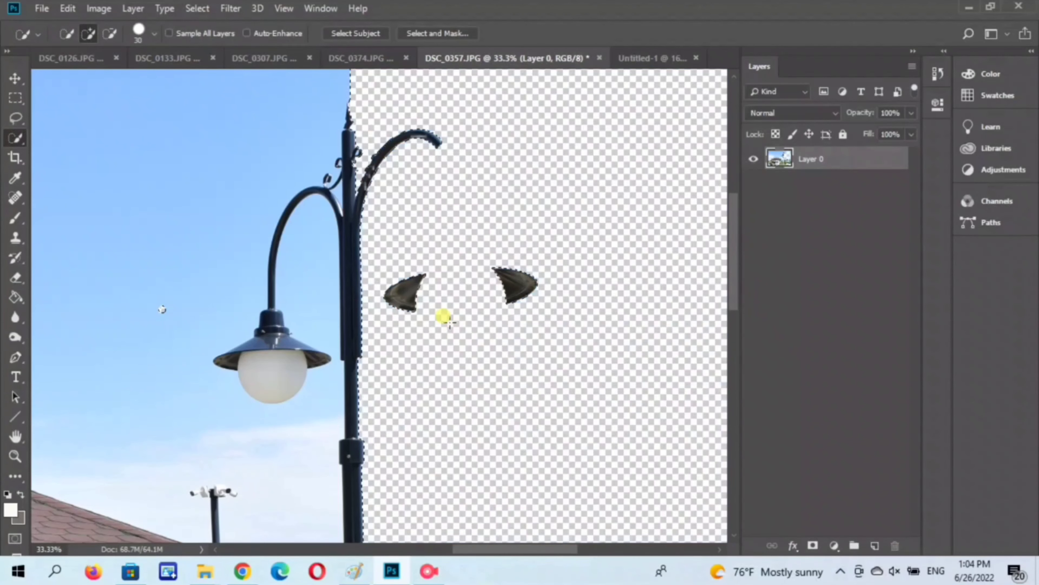
{"action": "key", "text": "ctrl+z"}
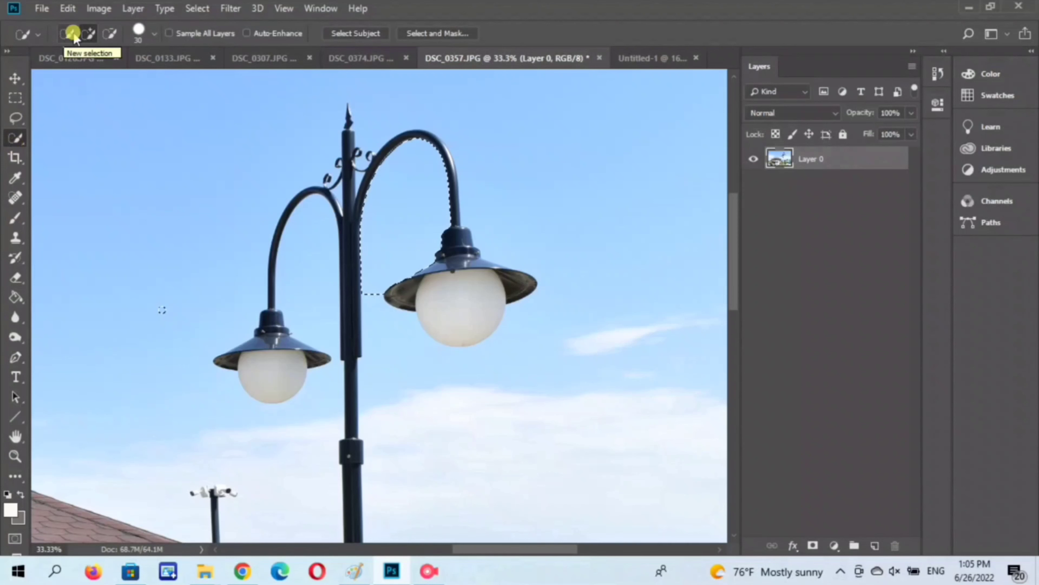
- Extend the selection inside the right lamp's arm down between the globe and the post, and delete the selected sky
{"action": "left_click", "coordinate": [155, 40]}
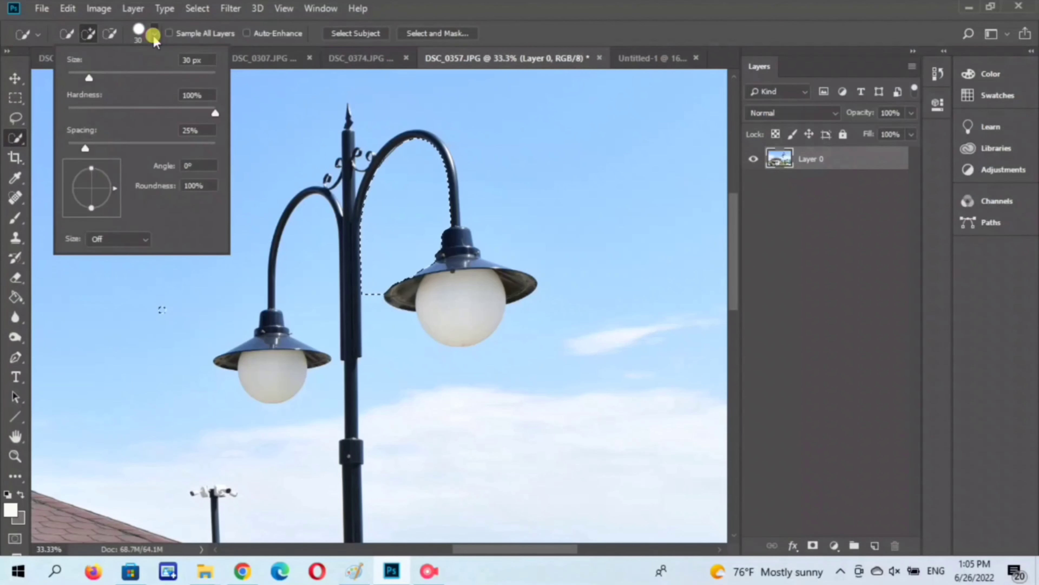
{"action": "left_click", "coordinate": [583, 266]}
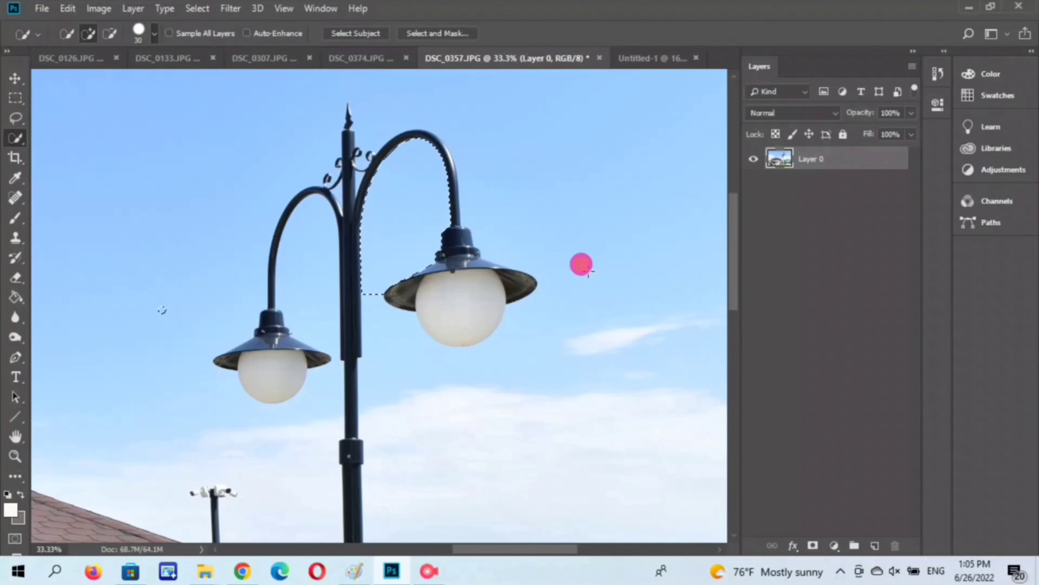
{"action": "left_click_drag", "start_coordinate": [588, 270], "coordinate": [387, 298]}
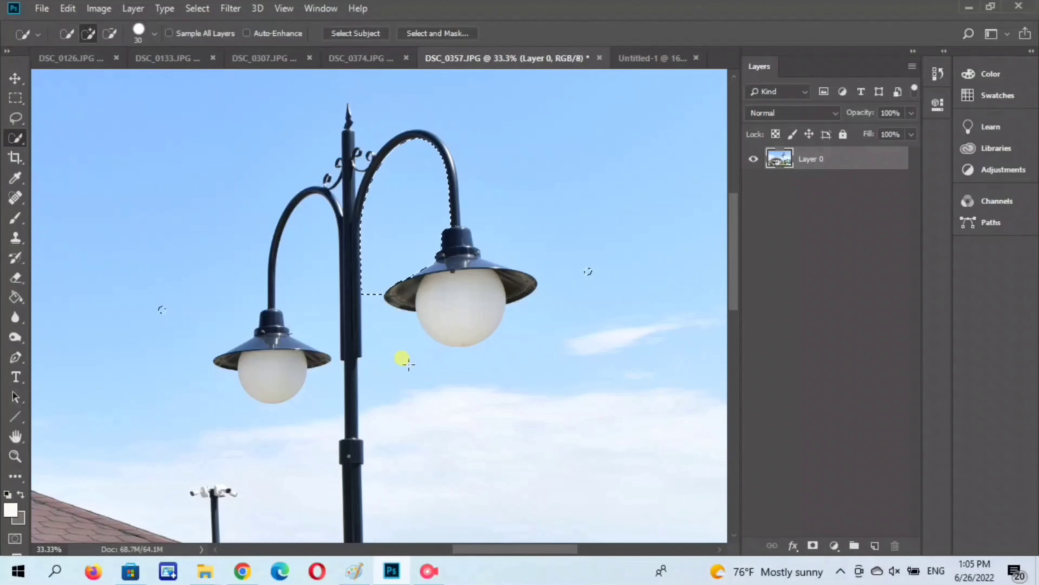
{"action": "mouse_move", "coordinate": [408, 364]}
{"action": "left_mouse_down"}
{"action": "mouse_move", "coordinate": [385, 334]}
{"action": "mouse_move", "coordinate": [407, 372]}
{"action": "left_mouse_up"}
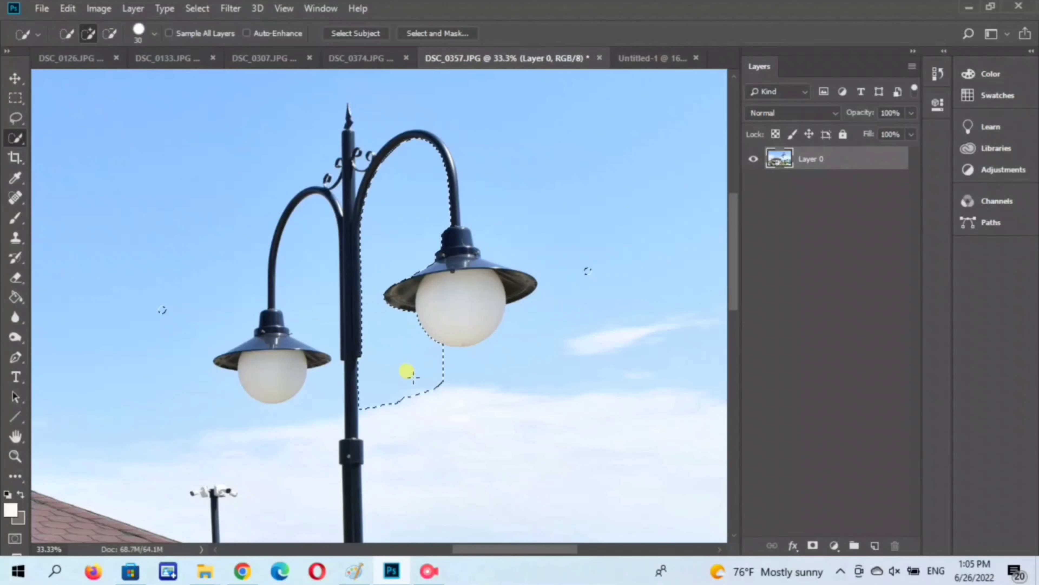
{"action": "key", "text": "Delete"}
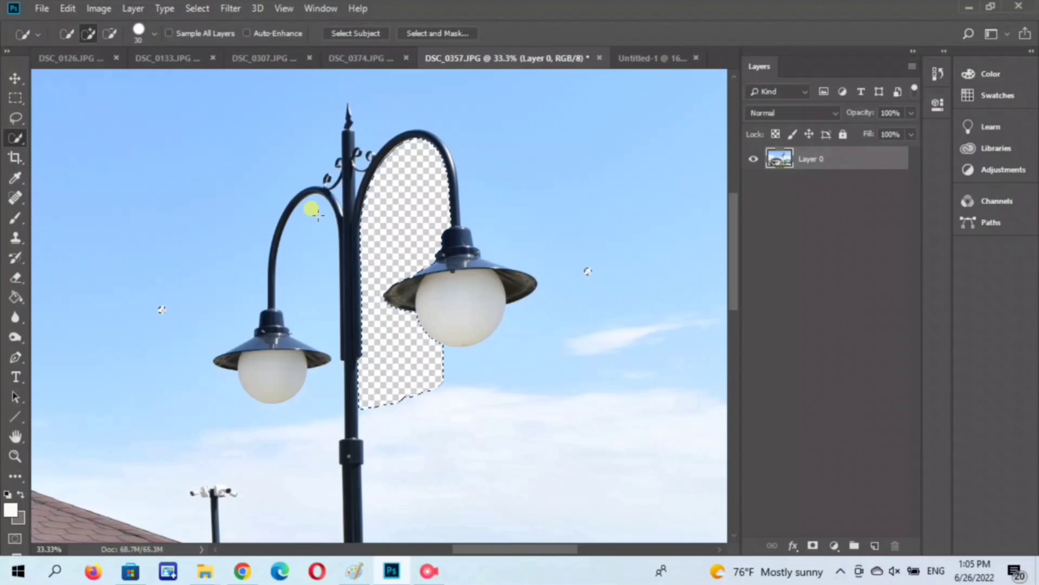
- Quick-select the sky between the left lamp's arm and the post, delete it and inspect the cut edge
{"action": "left_click_drag", "start_coordinate": [318, 216], "coordinate": [308, 254]}
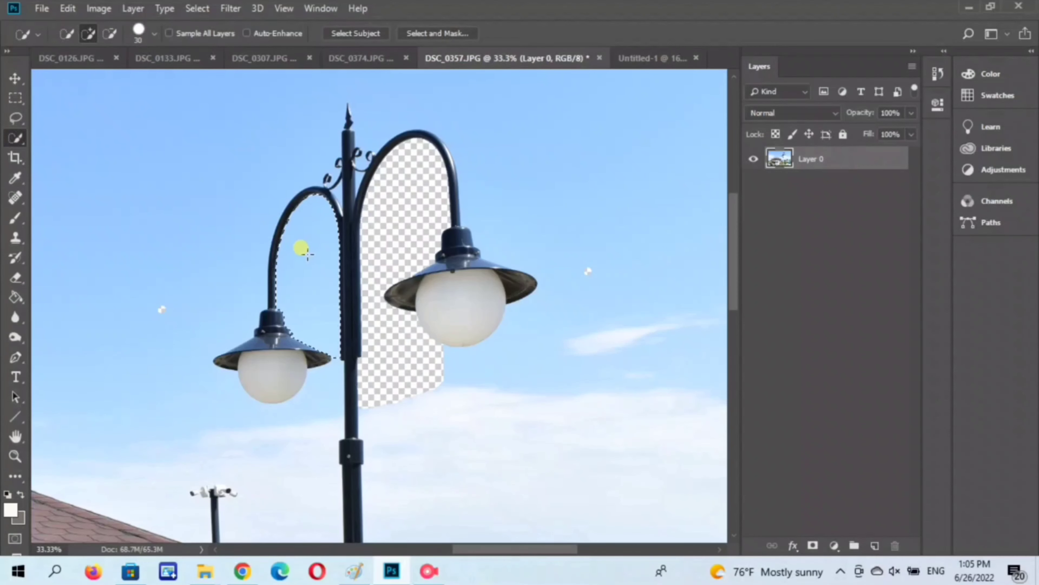
{"action": "key", "text": "Delete"}
{"action": "key", "text": "ctrl+plus"}
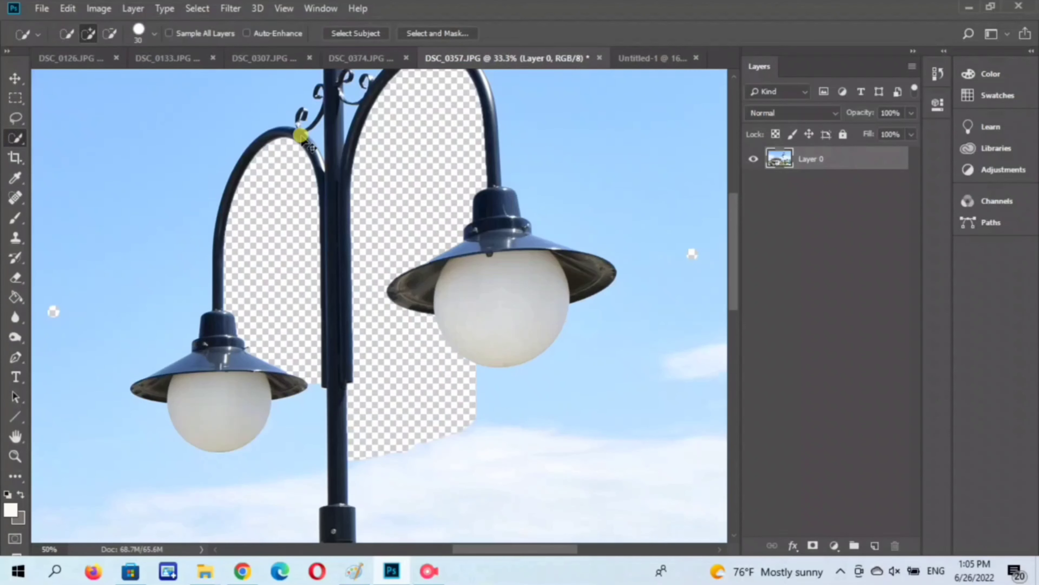
{"action": "key", "text": "ctrl+plus"}
{"action": "scroll", "coordinate": [187, 339], "scroll_direction": "down", "scroll_amount": 1}
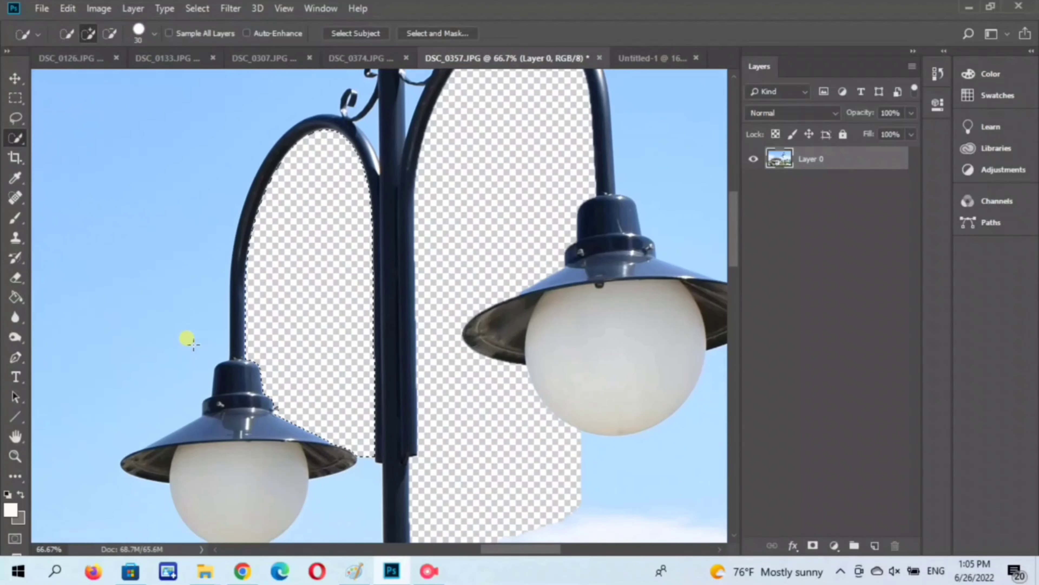
- Quick-select the sky along the outside of the left lamp's arm and enable Sample All Layers and Auto-Enhance
{"action": "mouse_move", "coordinate": [187, 338]}
{"action": "left_mouse_down"}
{"action": "mouse_move", "coordinate": [183, 306]}
{"action": "mouse_move", "coordinate": [218, 235]}
{"action": "mouse_move", "coordinate": [233, 162]}
{"action": "mouse_move", "coordinate": [314, 87]}
{"action": "mouse_move", "coordinate": [233, 225]}
{"action": "mouse_move", "coordinate": [166, 280]}
{"action": "mouse_move", "coordinate": [159, 372]}
{"action": "left_mouse_up"}
{"action": "left_click", "coordinate": [167, 37]}
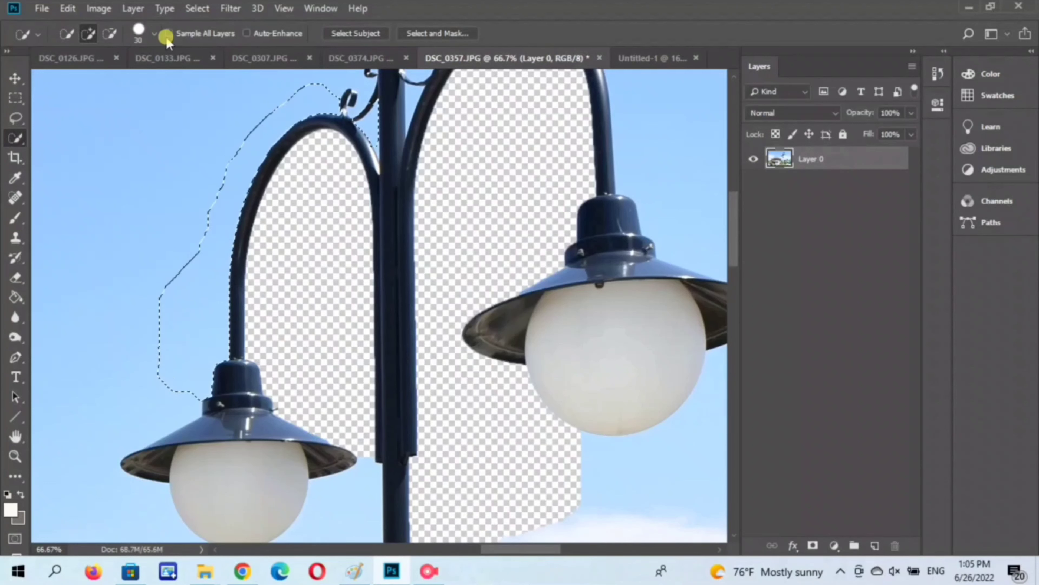
{"action": "left_click", "coordinate": [245, 34]}
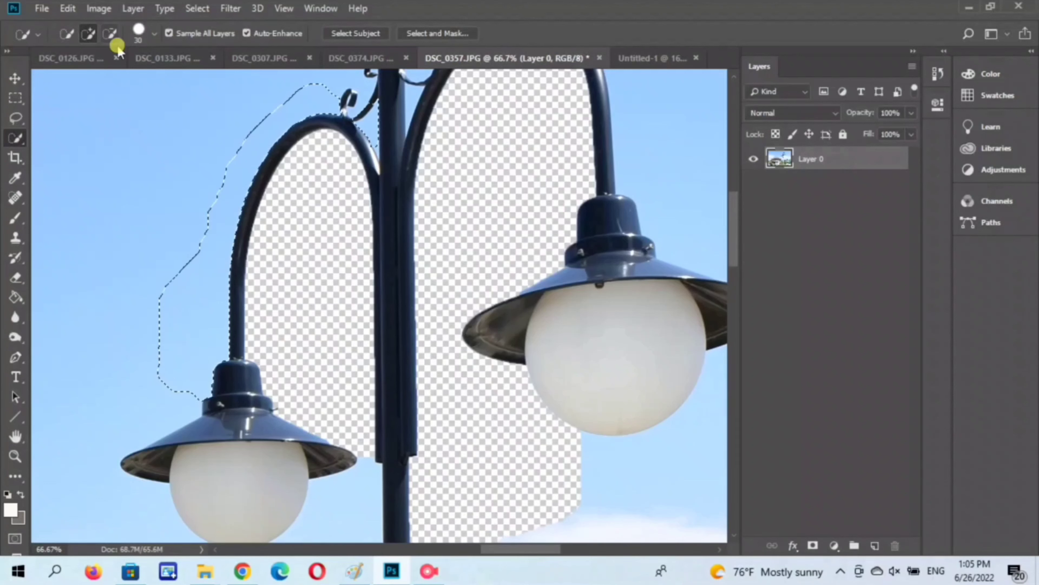
- Set the selection brush size to 11 px and extend the sky selection toward the left lampshade's upper edge
{"action": "left_click", "coordinate": [154, 34]}
{"action": "left_click_drag", "start_coordinate": [89, 78], "coordinate": [76, 79]}
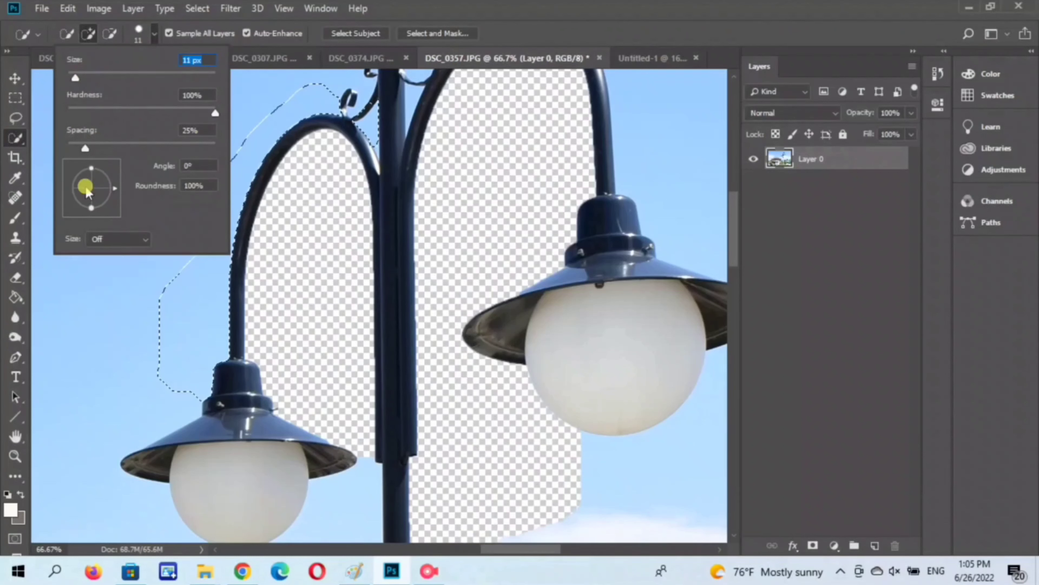
{"action": "mouse_move", "coordinate": [134, 360]}
{"action": "left_mouse_down"}
{"action": "mouse_move", "coordinate": [140, 371]}
{"action": "mouse_move", "coordinate": [166, 338]}
{"action": "left_mouse_up"}
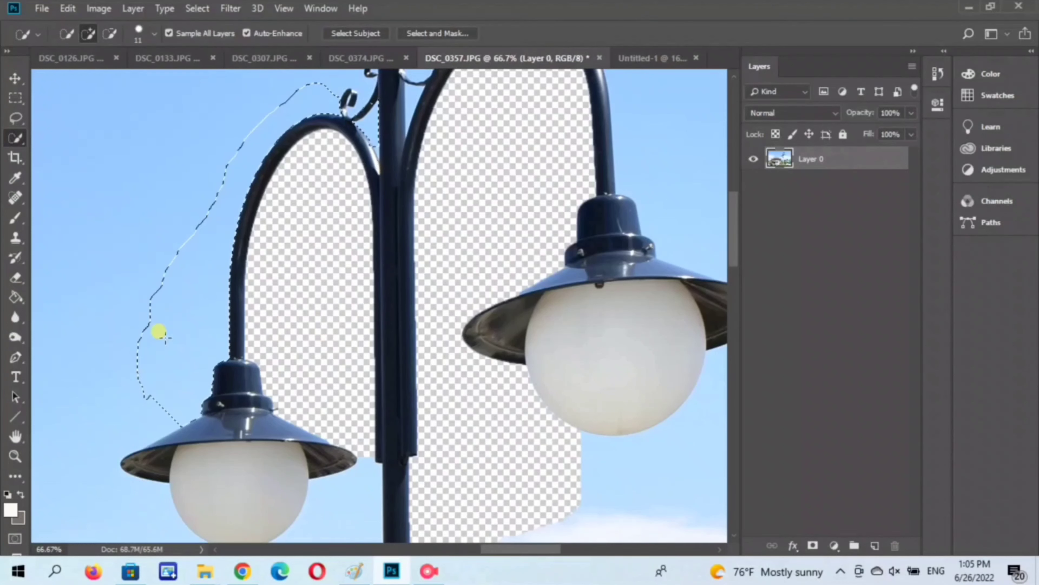
- Enlarge the selection brush to 35 px and extend the sky selection around the outer rim of the left lampshade
{"action": "key", "text": "bracketright"}
{"action": "key", "text": "bracketright"}
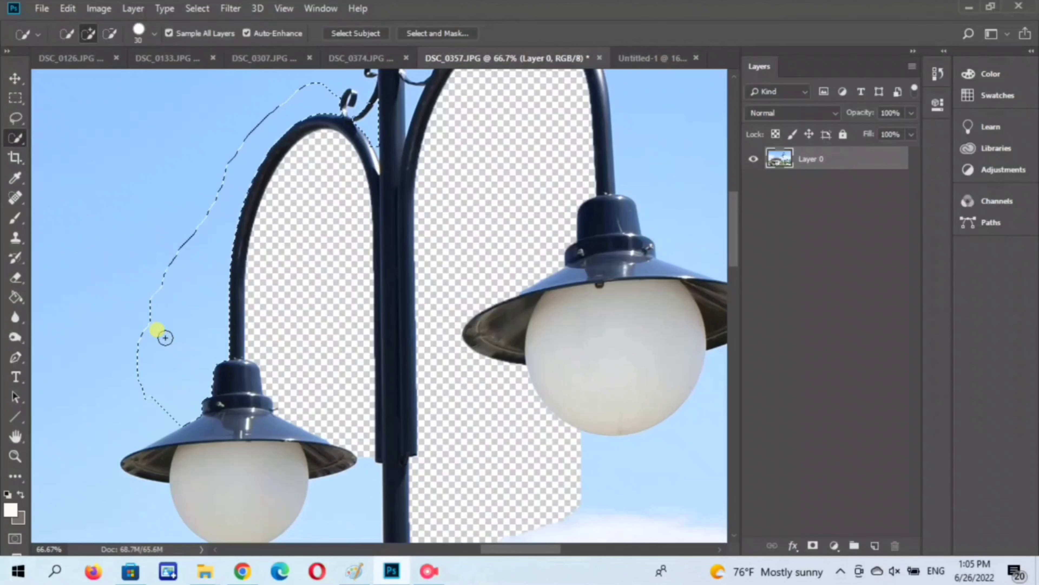
{"action": "key", "text": "bracketright"}
{"action": "mouse_move", "coordinate": [166, 337]}
{"action": "left_mouse_down"}
{"action": "mouse_move", "coordinate": [148, 429]}
{"action": "mouse_move", "coordinate": [108, 458]}
{"action": "mouse_move", "coordinate": [161, 507]}
{"action": "left_mouse_up"}
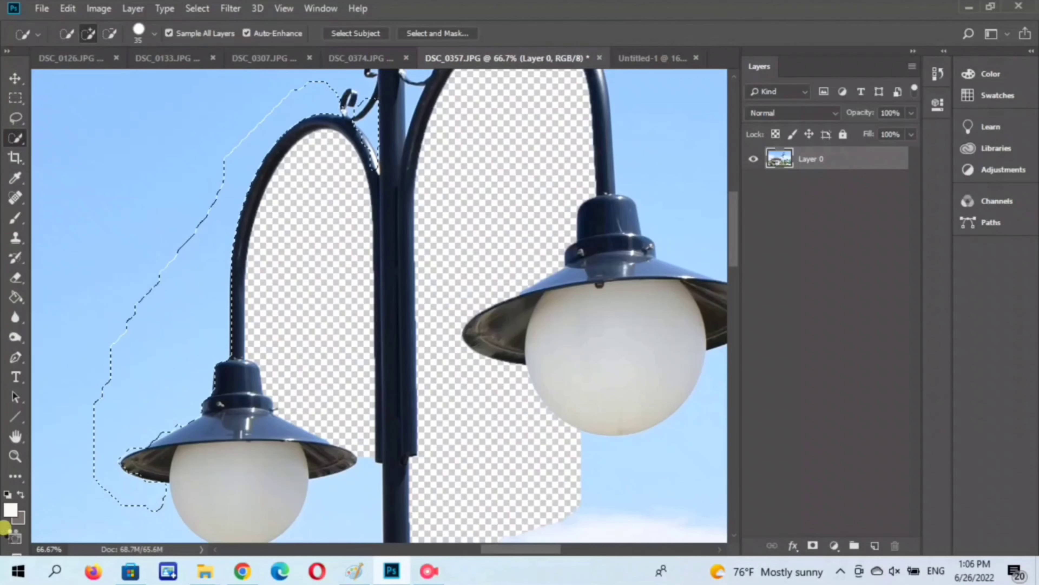
- Extend the sky selection down the left lamp globe's outer edge and keep the lampshade's underside out of it
{"action": "key", "text": "ctrl+plus"}
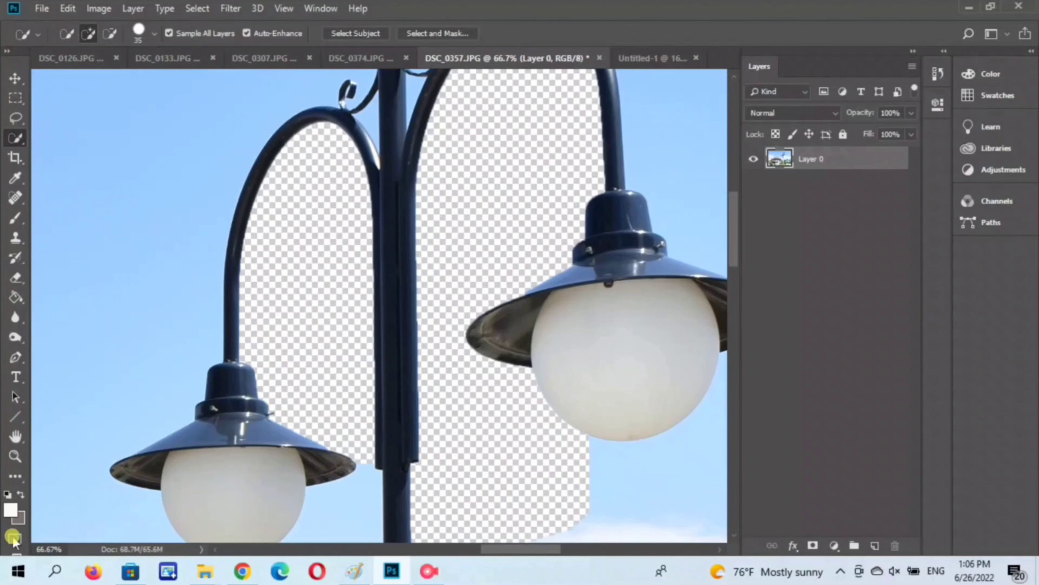
{"action": "key", "text": "ctrl+plus"}
{"action": "key", "text": "ctrl+plus"}
{"action": "left_click_drag", "start_coordinate": [271, 274], "coordinate": [339, 194]}
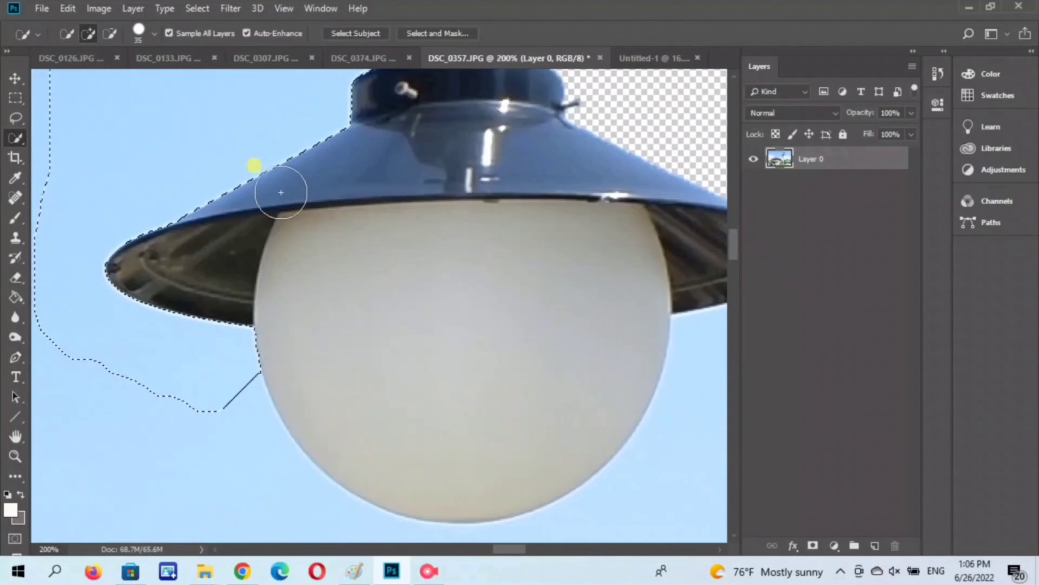
{"action": "left_click", "coordinate": [241, 455]}
{"action": "left_click_drag", "start_coordinate": [241, 456], "coordinate": [261, 475]}
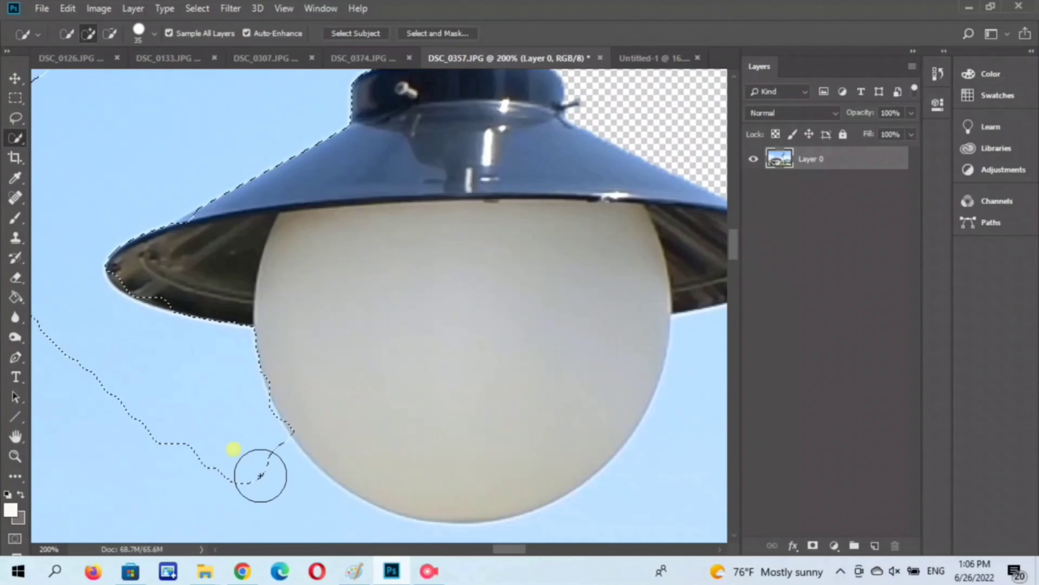
{"action": "left_click", "coordinate": [260, 475]}
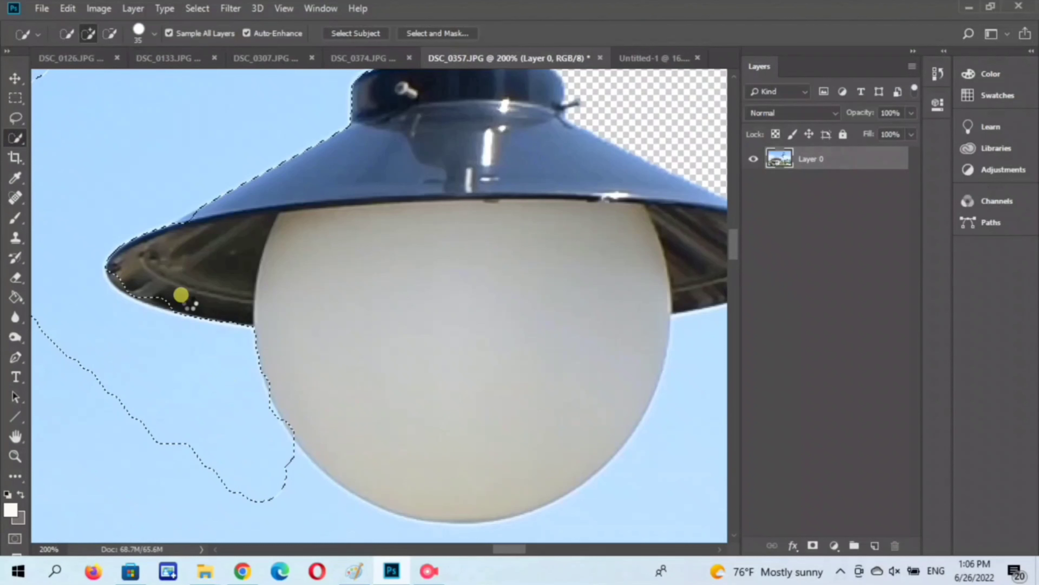
{"action": "left_click", "coordinate": [141, 272]}
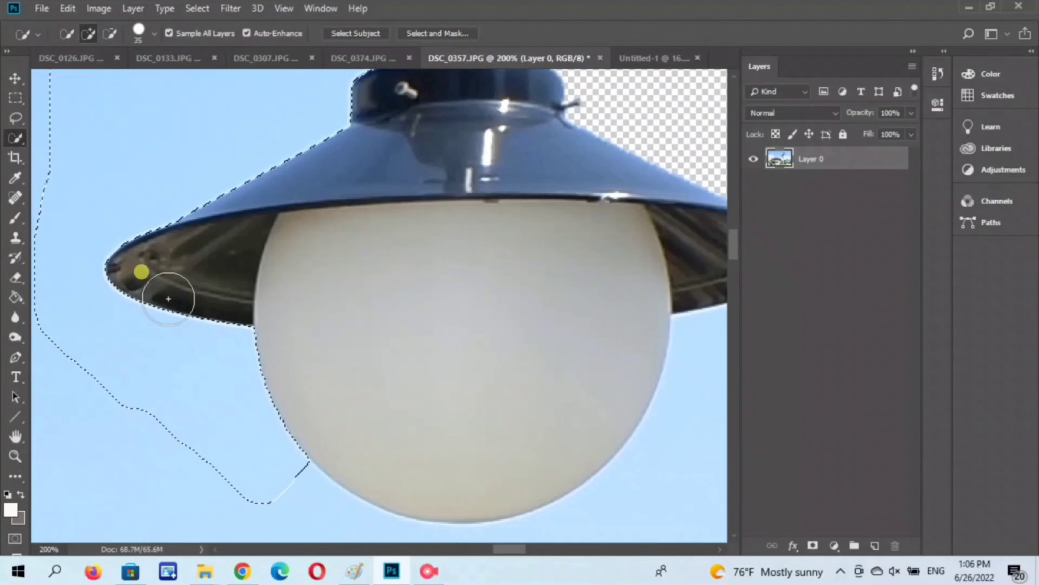
- Reduce the selection brush to 10 px and extend the sky selection farther under the left lamp's globe
{"action": "key", "text": "bracketleft"}
{"action": "key", "text": "bracketleft"}
{"action": "key", "text": "bracketleft"}
{"action": "left_click", "coordinate": [284, 477]}
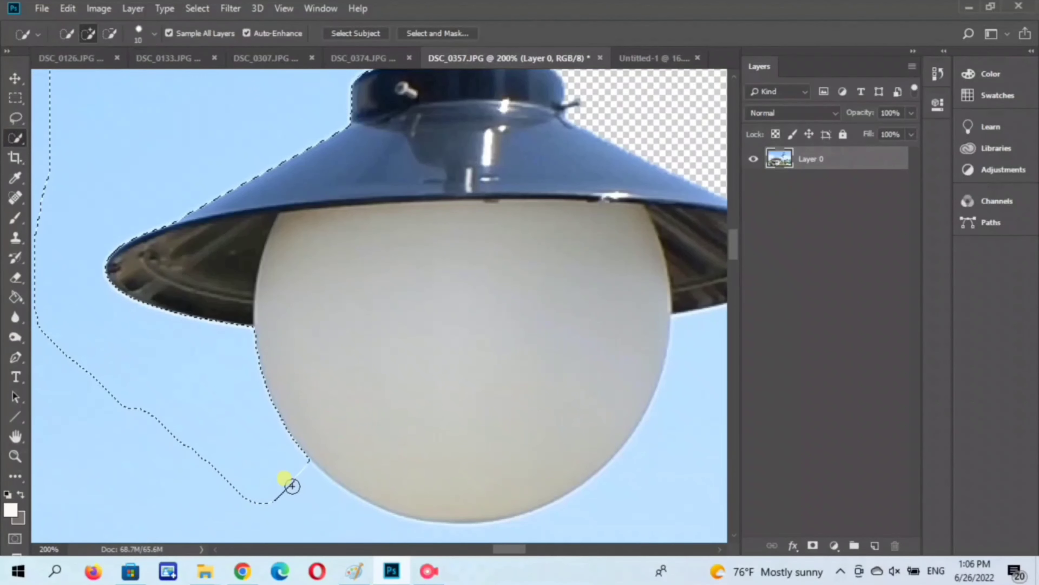
{"action": "mouse_move", "coordinate": [292, 486]}
{"action": "left_mouse_down"}
{"action": "mouse_move", "coordinate": [349, 512]}
{"action": "mouse_move", "coordinate": [340, 472]}
{"action": "left_mouse_up"}
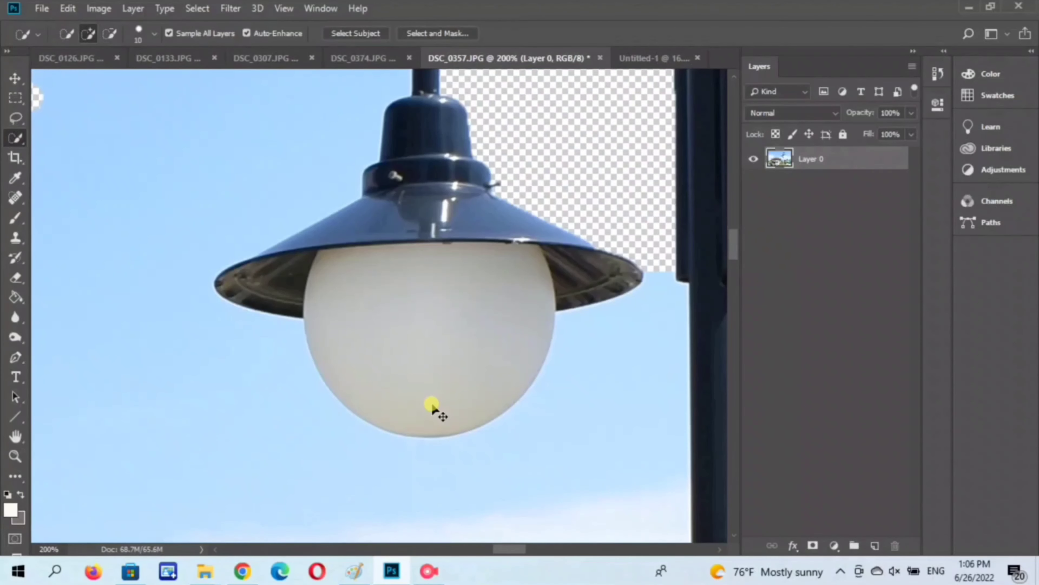
- Delete the selected sky outside the left lamp and clear the selection using the Rectangular Marquee tool
{"action": "key", "text": "ctrl+minus"}
{"action": "key", "text": "ctrl+minus"}
{"action": "key", "text": "ctrl+minus"}
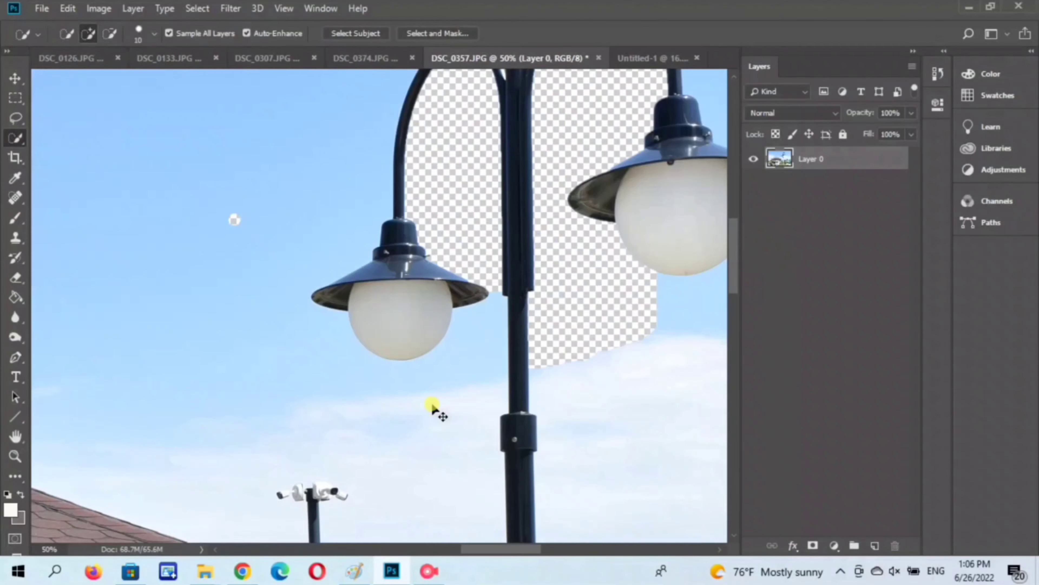
{"action": "key", "text": "ctrl+minus"}
{"action": "key", "text": "Delete"}
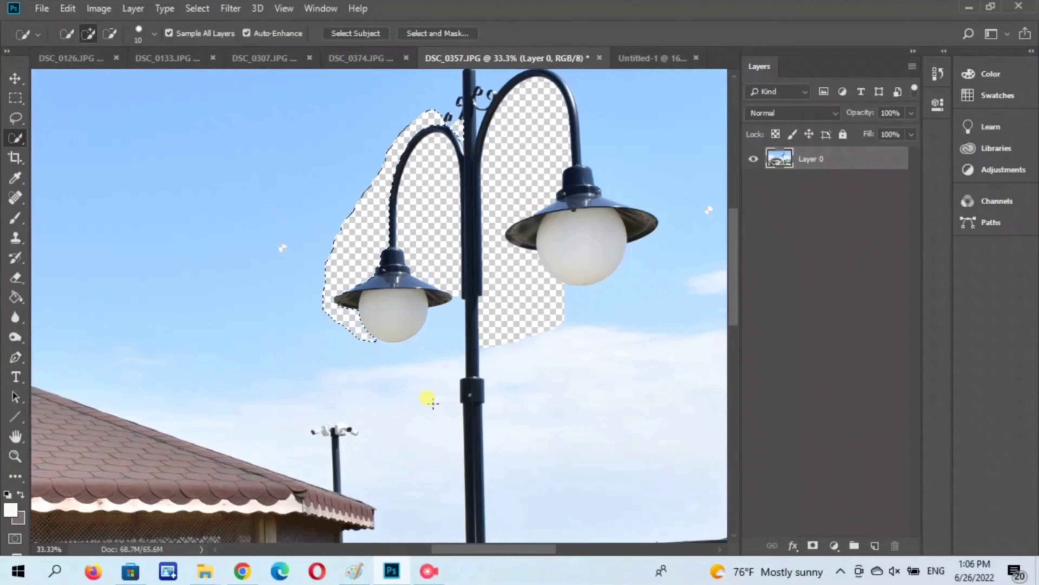
{"action": "left_click", "coordinate": [16, 98]}
{"action": "left_click", "coordinate": [296, 153]}
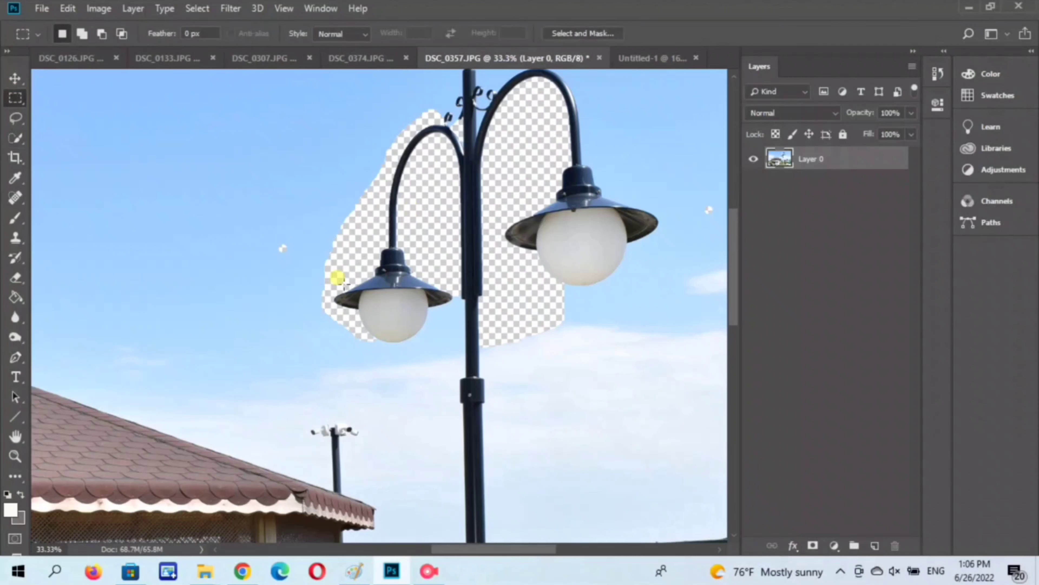
{"action": "key", "text": "ctrl+minus"}
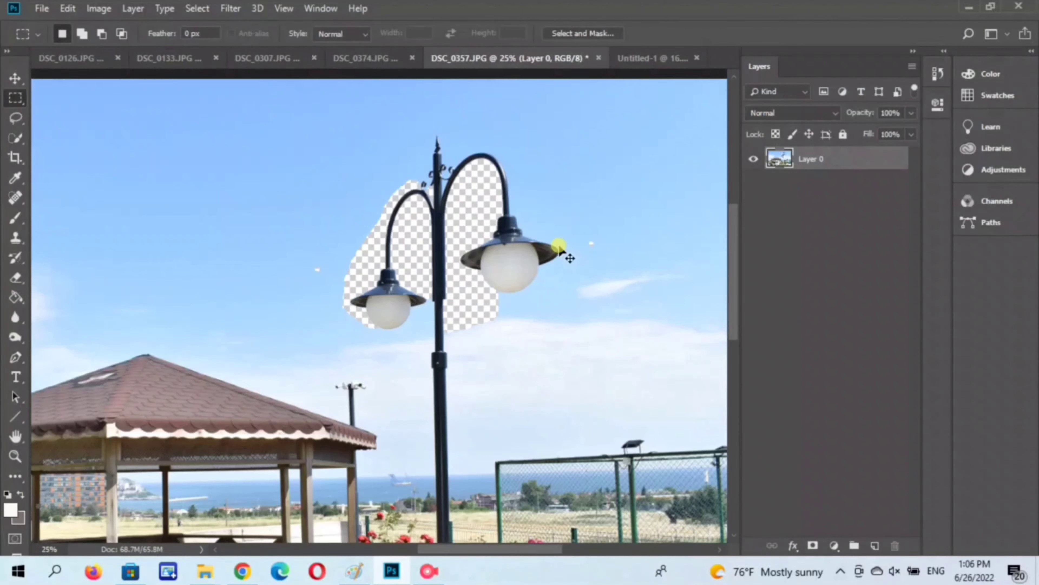
{"action": "key", "text": "ctrl+plus"}
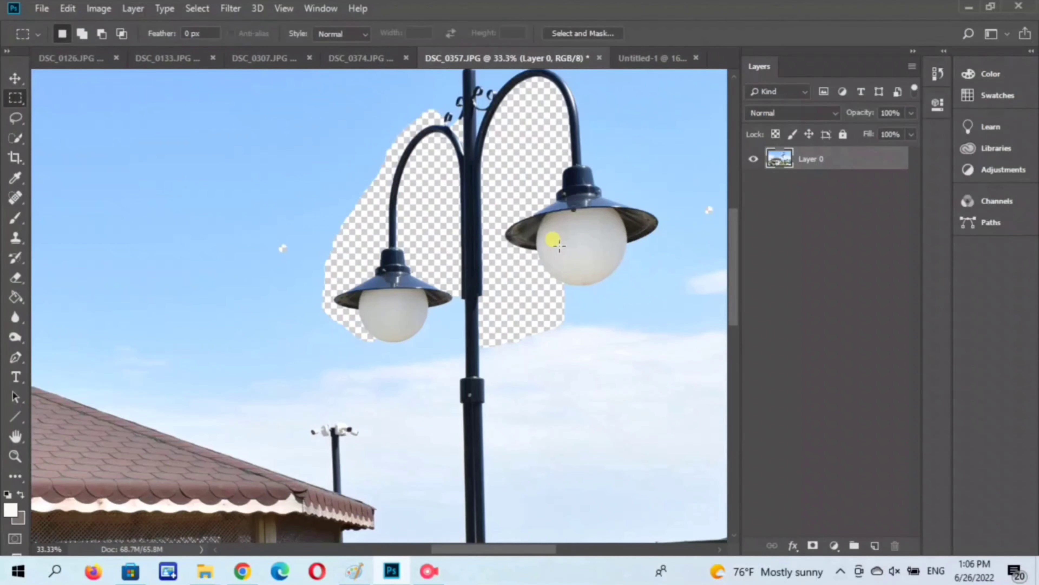
{"action": "key", "text": "ctrl+plus"}
{"action": "key", "text": "ctrl+minus"}
{"action": "key", "text": "ctrl+minus"}
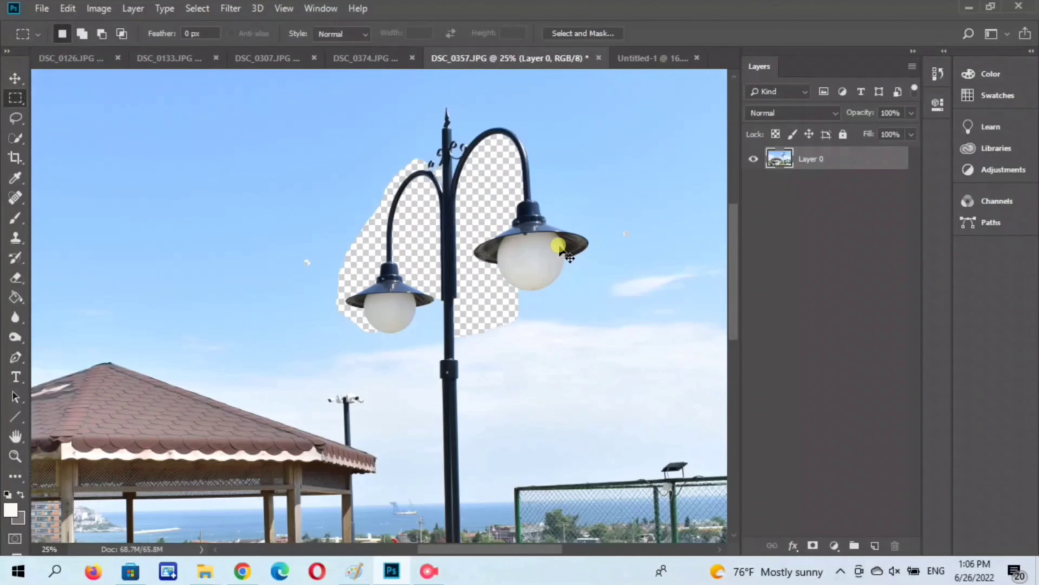
- Undo the sky deletions around both lamps and clear the remaining selection
{"action": "key", "text": "ctrl+minus"}
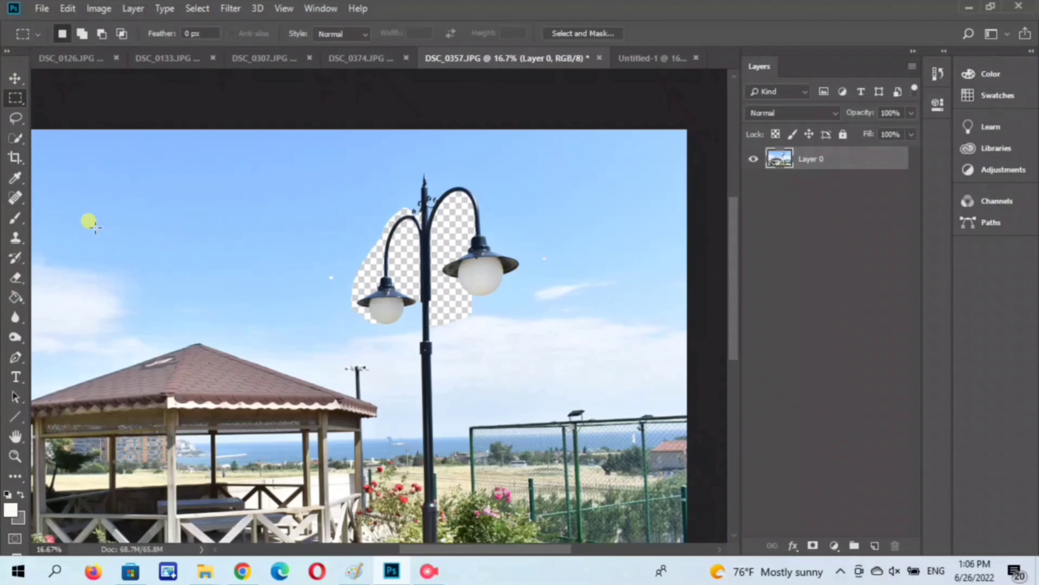
{"action": "key", "text": "ctrl+plus"}
{"action": "key", "text": "ctrl+plus"}
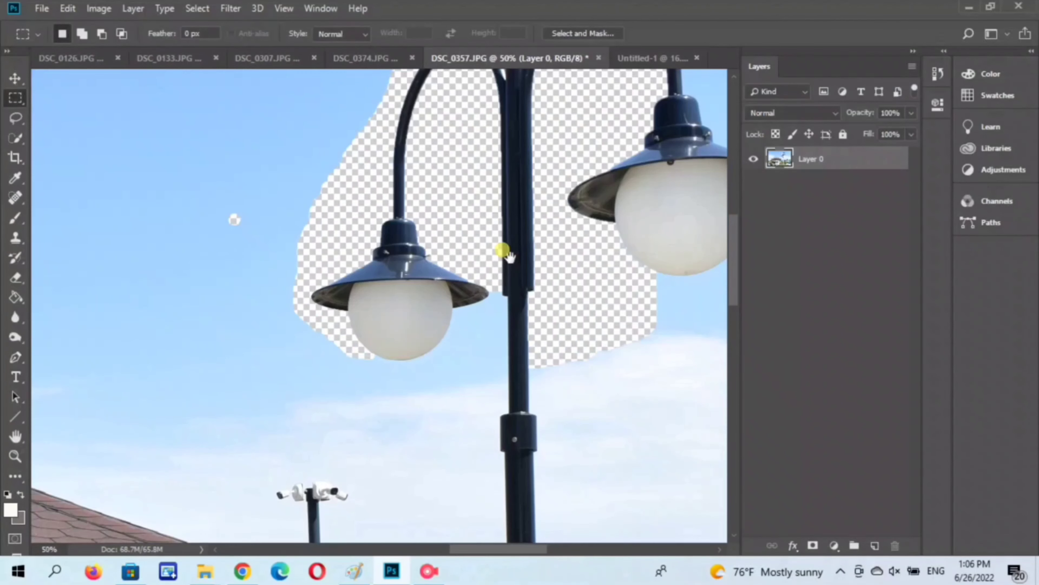
{"action": "left_click_drag", "start_coordinate": [508, 256], "coordinate": [341, 319]}
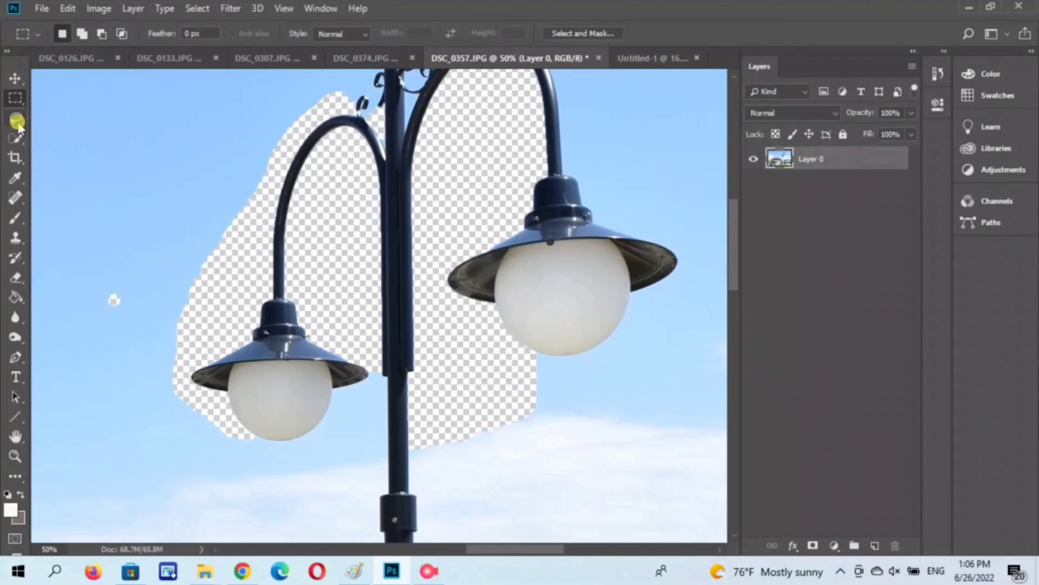
{"action": "mouse_move", "coordinate": [18, 127]}
{"action": "left_mouse_down"}
{"action": "mouse_move", "coordinate": [28, 148]}
{"action": "mouse_move", "coordinate": [64, 156]}
{"action": "left_mouse_up"}
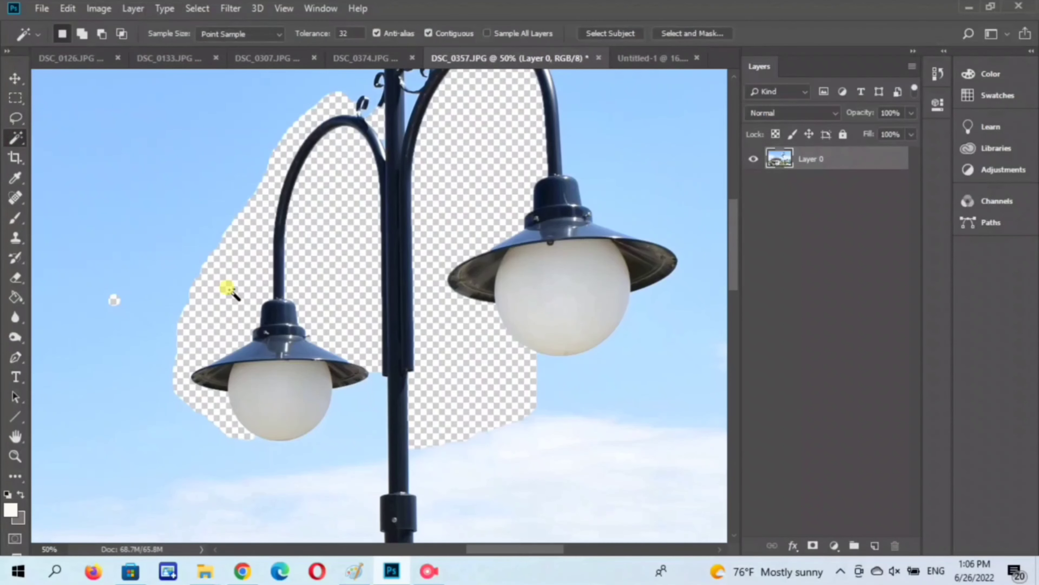
{"action": "left_click", "coordinate": [301, 254]}
{"action": "key", "text": "ctrl+z"}
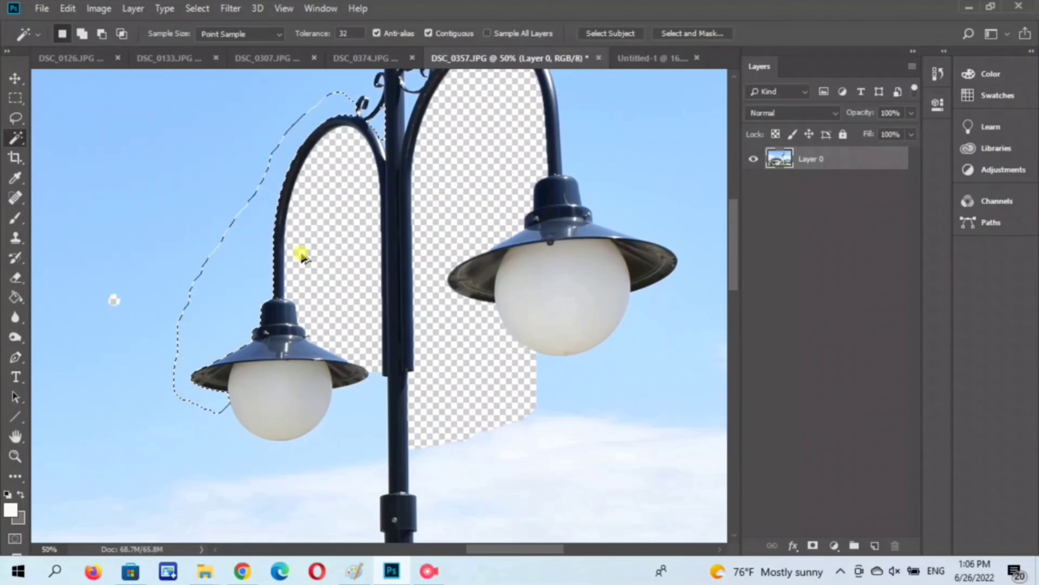
{"action": "key", "text": "ctrl+alt+z"}
{"action": "key", "text": "ctrl+z"}
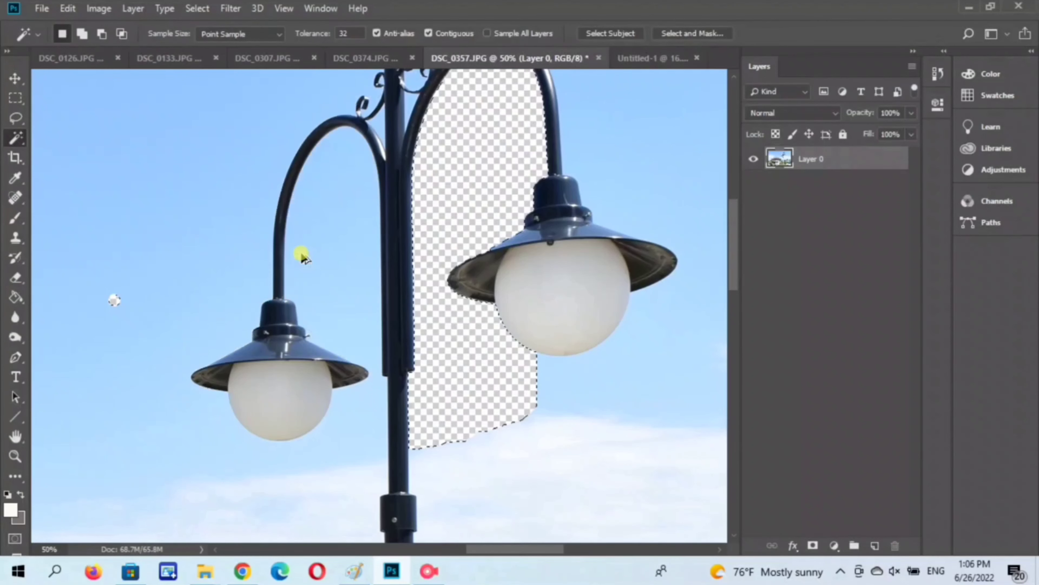
{"action": "key", "text": "ctrl+z"}
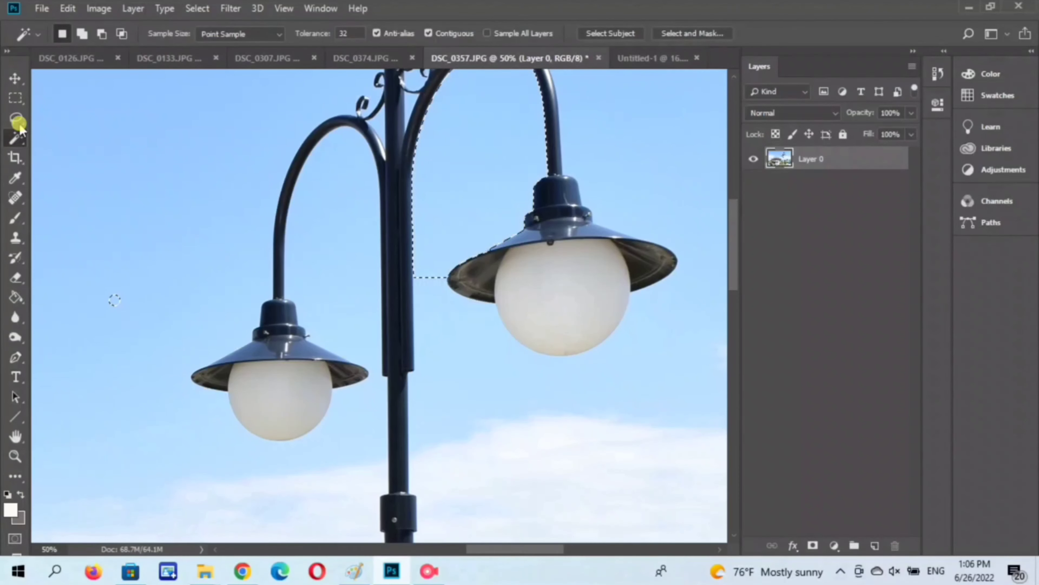
{"action": "key", "text": "ctrl+d"}
{"action": "key", "text": "m"}
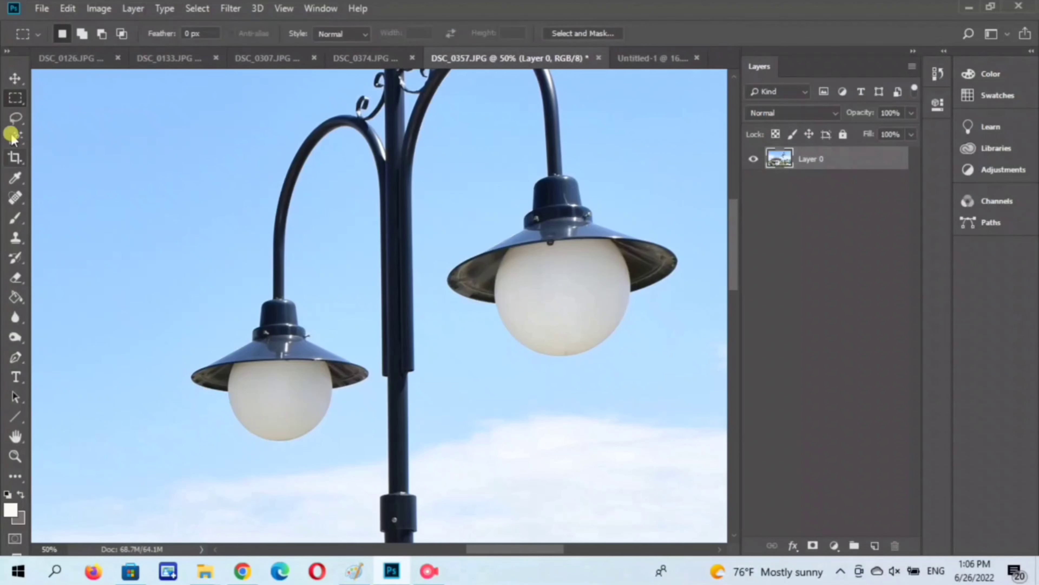
- Select the blue sky around the lamps using the Magic Wand at tolerance 32, delete it and clear the selection
{"action": "left_click_drag", "start_coordinate": [13, 139], "coordinate": [54, 164]}
{"action": "left_click", "coordinate": [53, 160]}
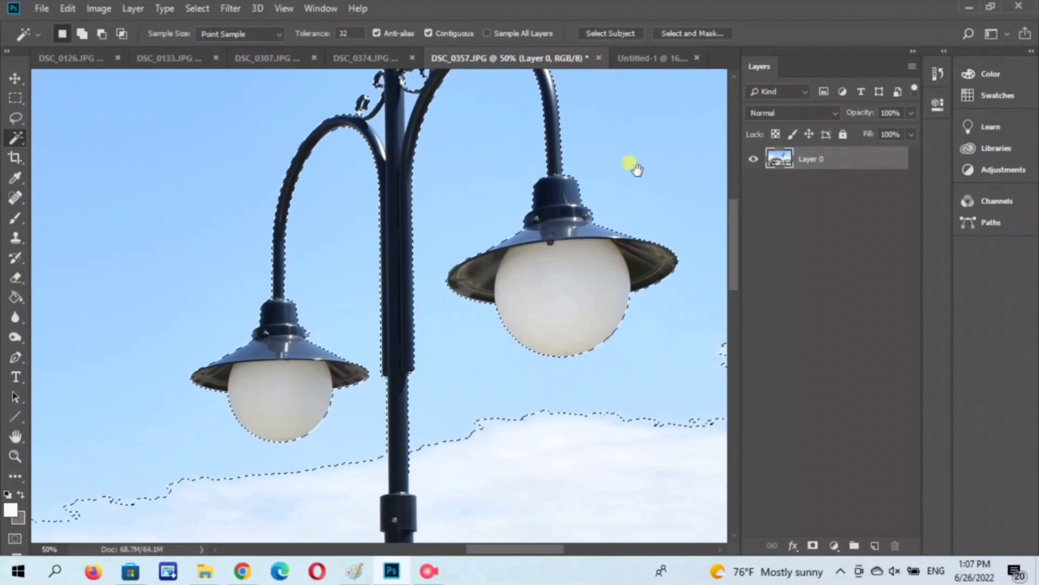
{"action": "left_click_drag", "start_coordinate": [636, 168], "coordinate": [651, 323]}
{"action": "left_click_drag", "start_coordinate": [521, 301], "coordinate": [505, 226]}
{"action": "key", "text": "ctrl+minus"}
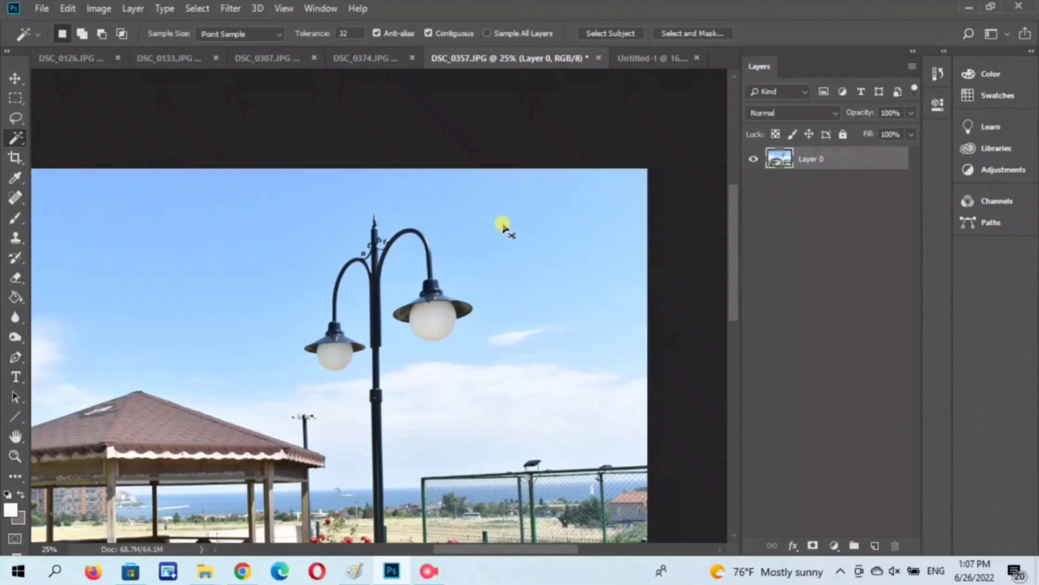
{"action": "key", "text": "ctrl+minus"}
{"action": "key", "text": "Delete"}
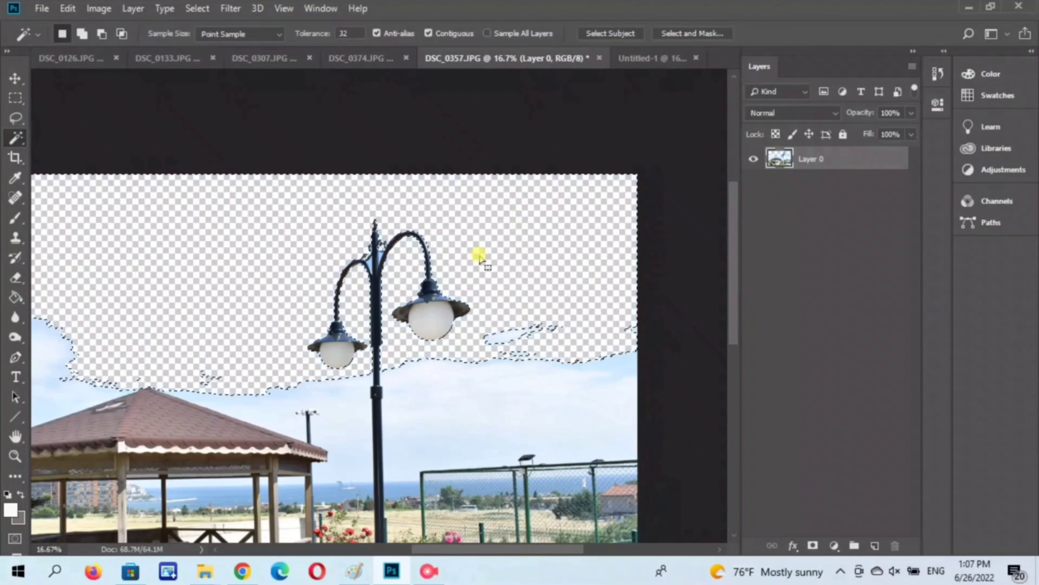
{"action": "left_click", "coordinate": [21, 103]}
{"action": "left_click", "coordinate": [528, 302]}
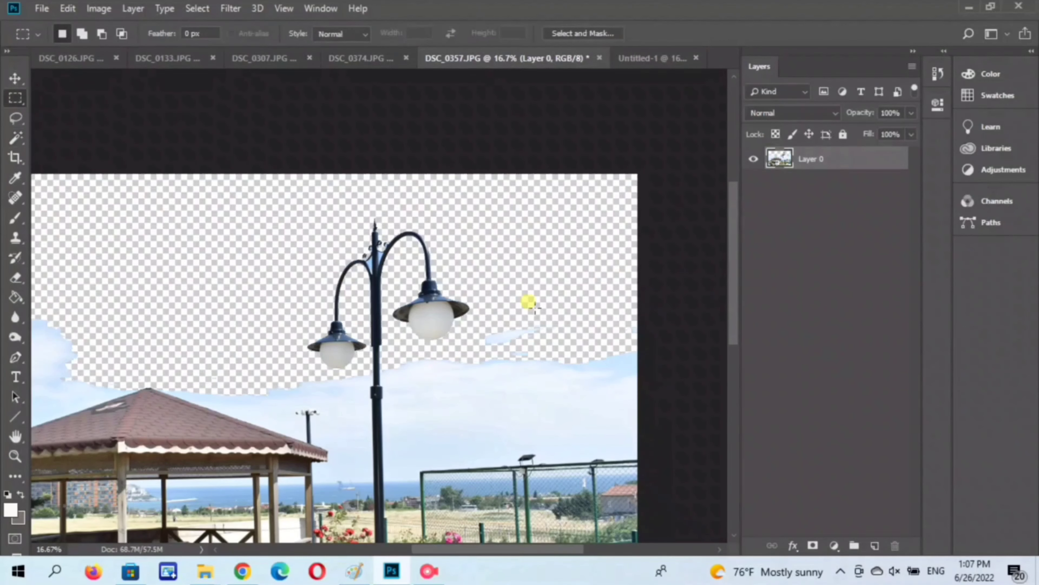
- Select the cloudy sky between the photo's left edge and the lamp post using the Magic Wand and delete it
{"action": "key", "text": "ctrl+plus"}
{"action": "key", "text": "ctrl+plus"}
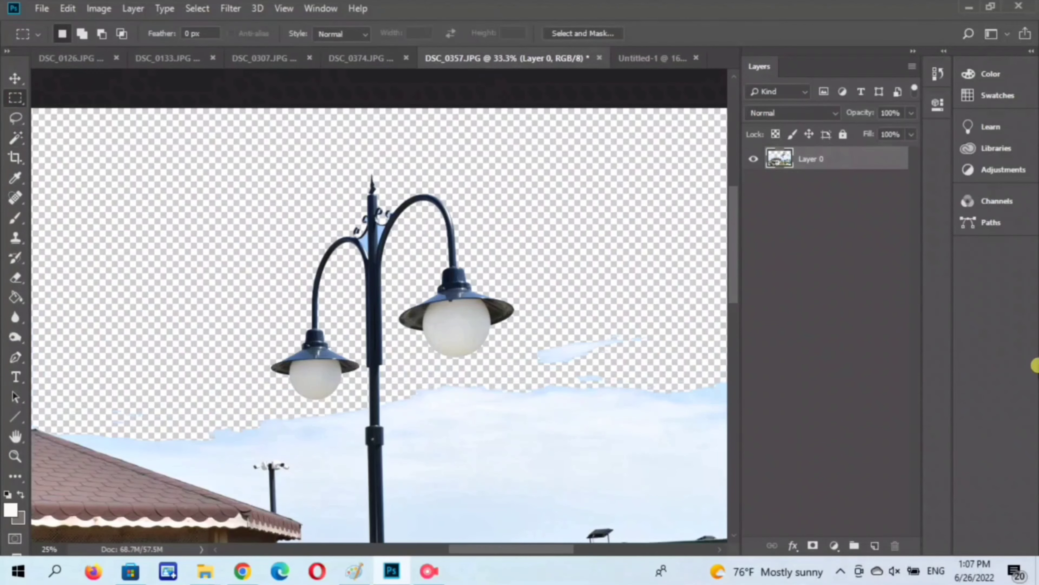
{"action": "key", "text": "ctrl+minus"}
{"action": "key", "text": "ctrl+minus"}
{"action": "key", "text": "ctrl+minus"}
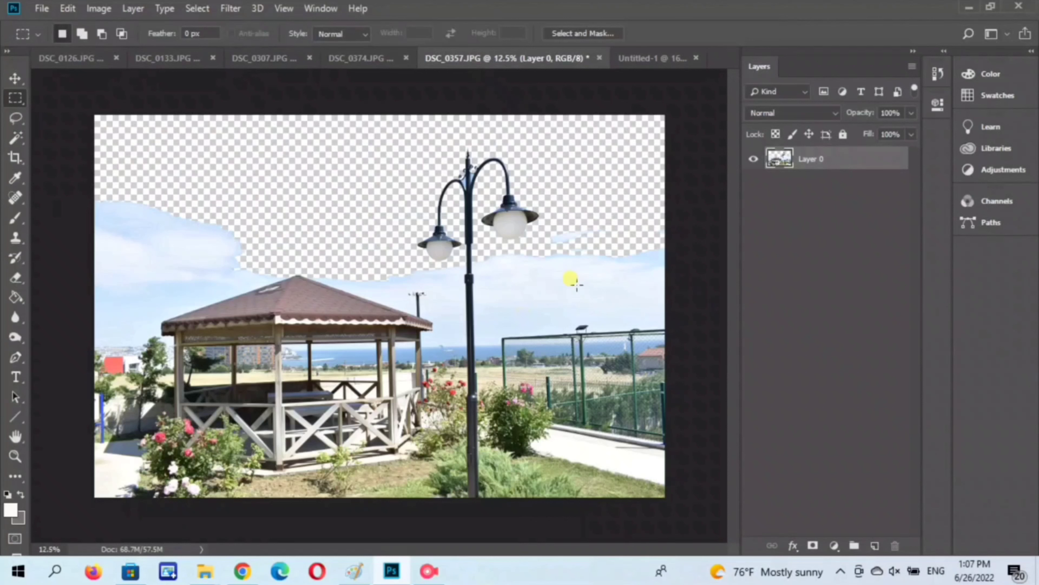
{"action": "left_click", "coordinate": [38, 36]}
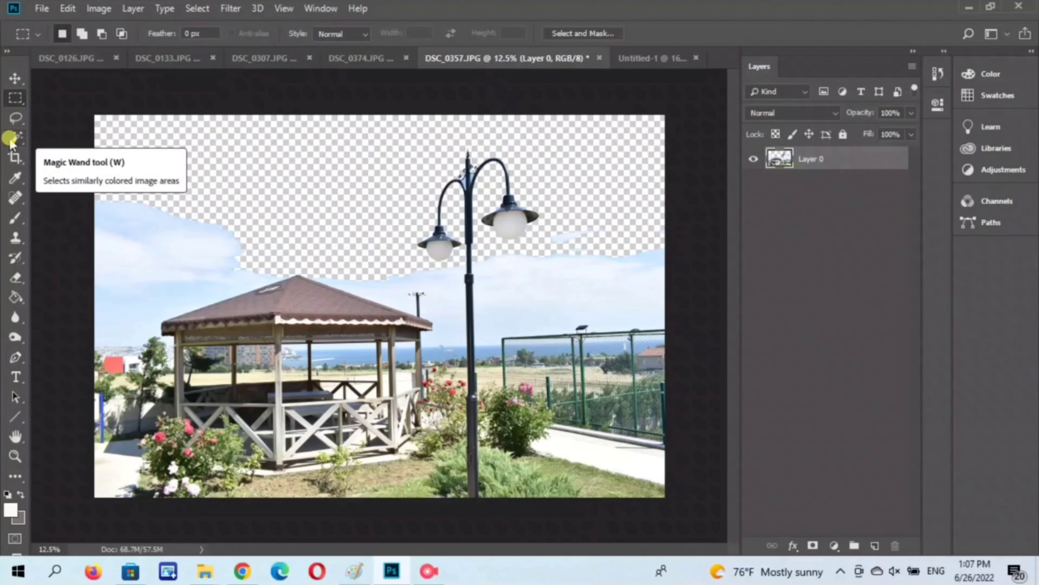
{"action": "left_click_drag", "start_coordinate": [10, 141], "coordinate": [59, 162]}
{"action": "left_click", "coordinate": [152, 273]}
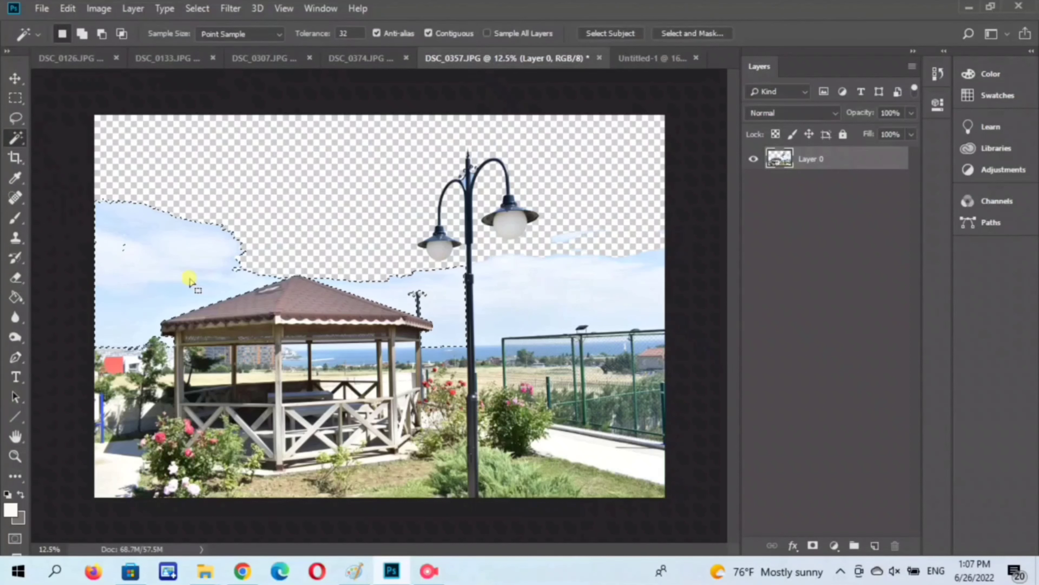
{"action": "key", "text": "Delete"}
- Delete the remaining cloudy sky to the right of the lamp post above the fence and clear the selection
{"action": "left_click", "coordinate": [546, 295]}
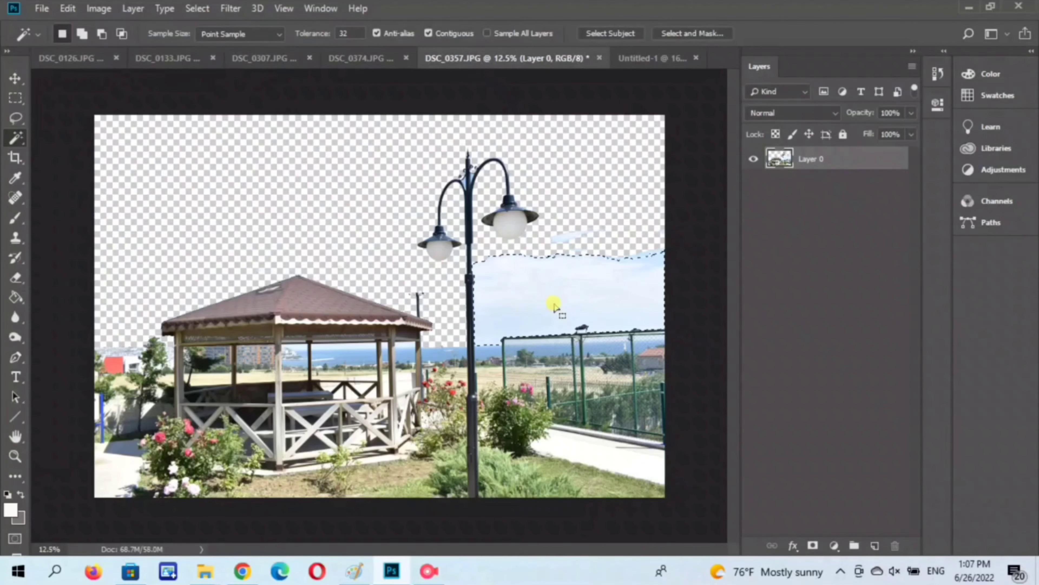
{"action": "key", "text": "Delete"}
{"action": "key", "text": "ctrl+d"}
{"action": "key", "text": "m"}
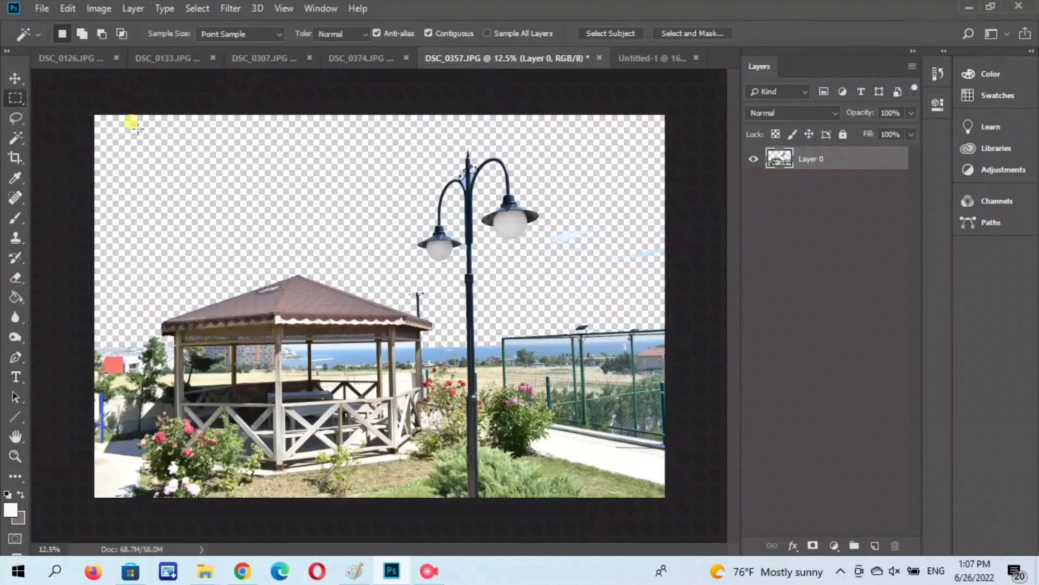
{"action": "key", "text": "ctrl+plus"}
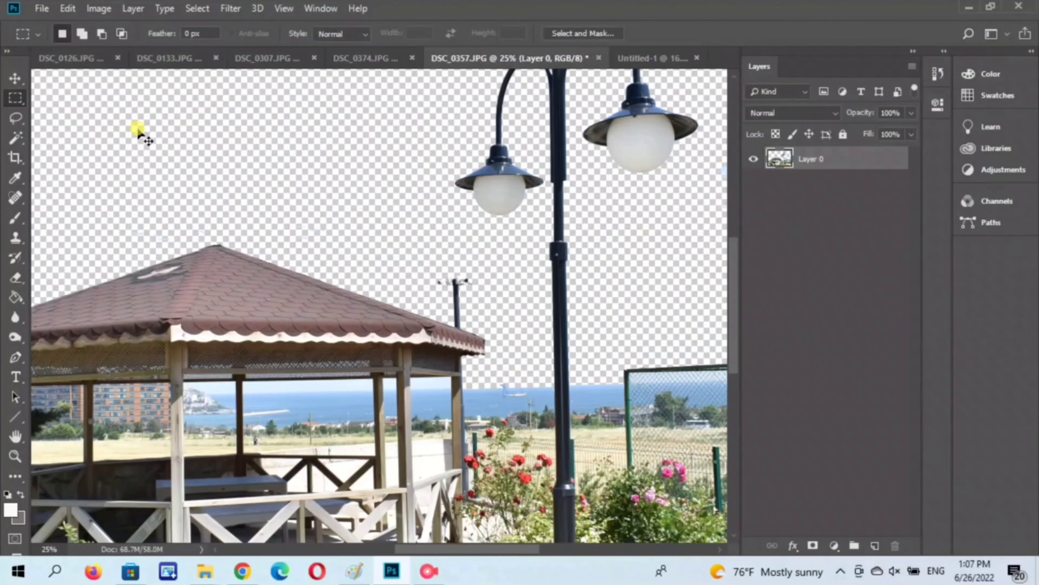
{"action": "key", "text": "ctrl+minus"}
{"action": "key", "text": "ctrl+minus"}
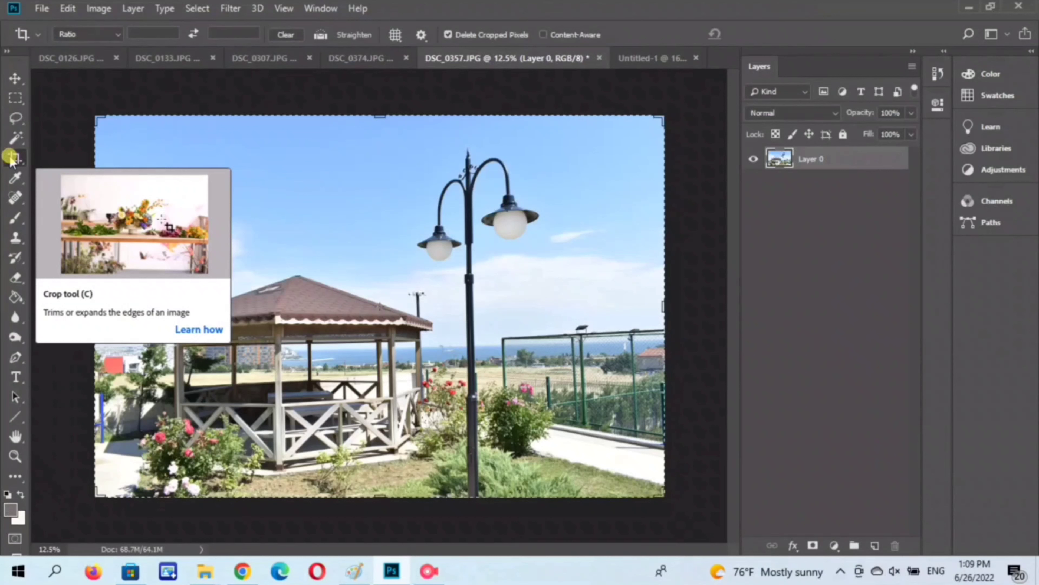
- Start cropping from the photo's upper-right corner to about 16.6 × 11.5 in with the Crop tool and view the ratio presets
{"action": "right_click", "coordinate": [11, 160]}
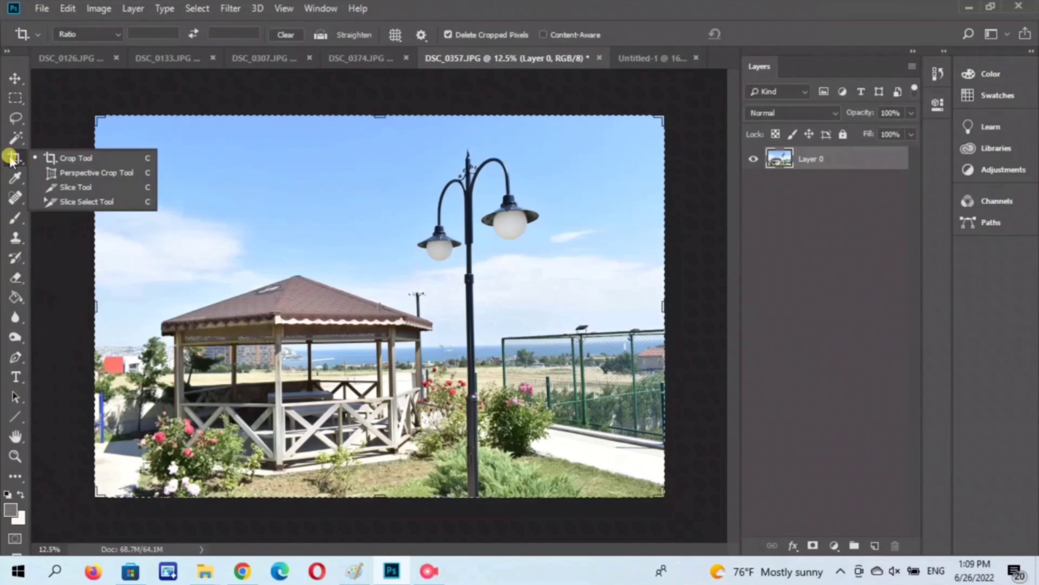
{"action": "left_click", "coordinate": [76, 160]}
{"action": "left_click", "coordinate": [225, 178]}
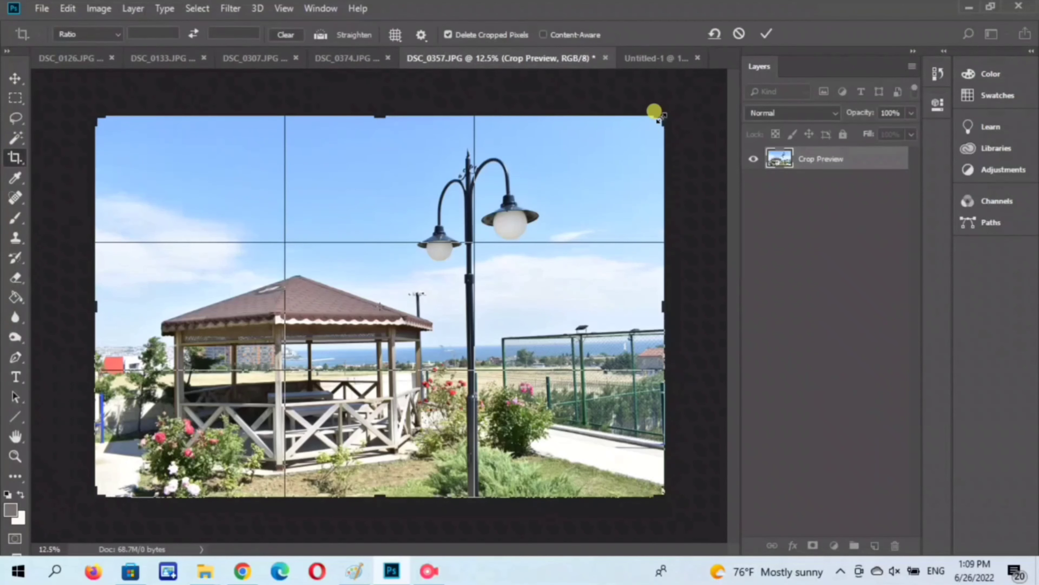
{"action": "left_click_drag", "start_coordinate": [654, 110], "coordinate": [610, 135]}
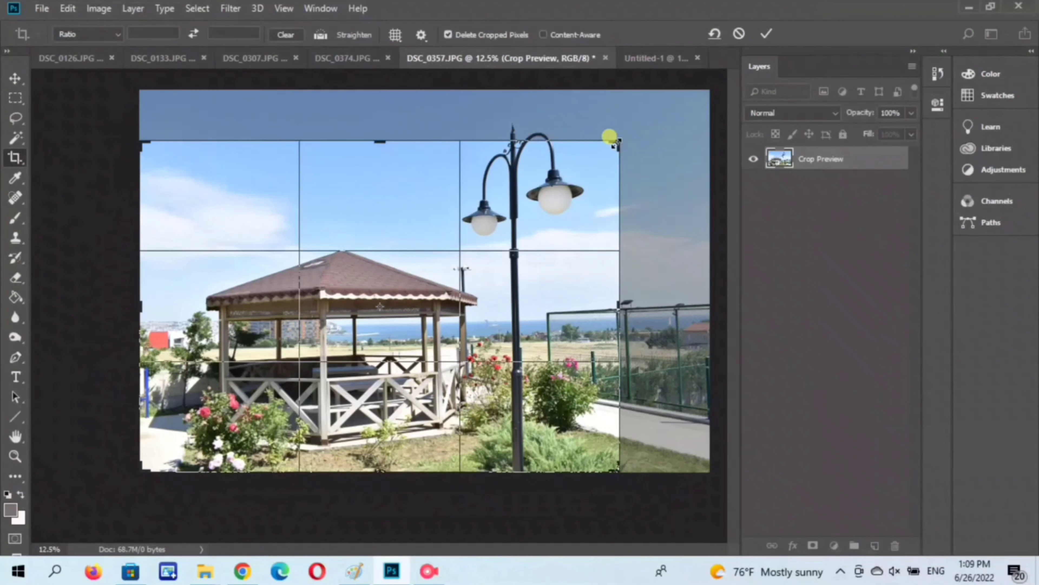
{"action": "left_click", "coordinate": [117, 36]}
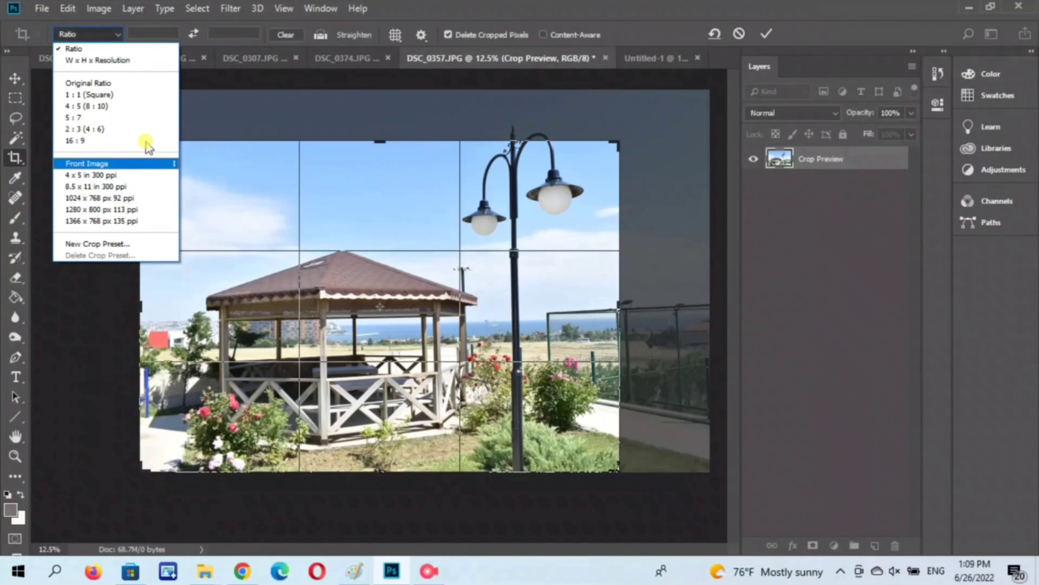
{"action": "left_click", "coordinate": [608, 141]}
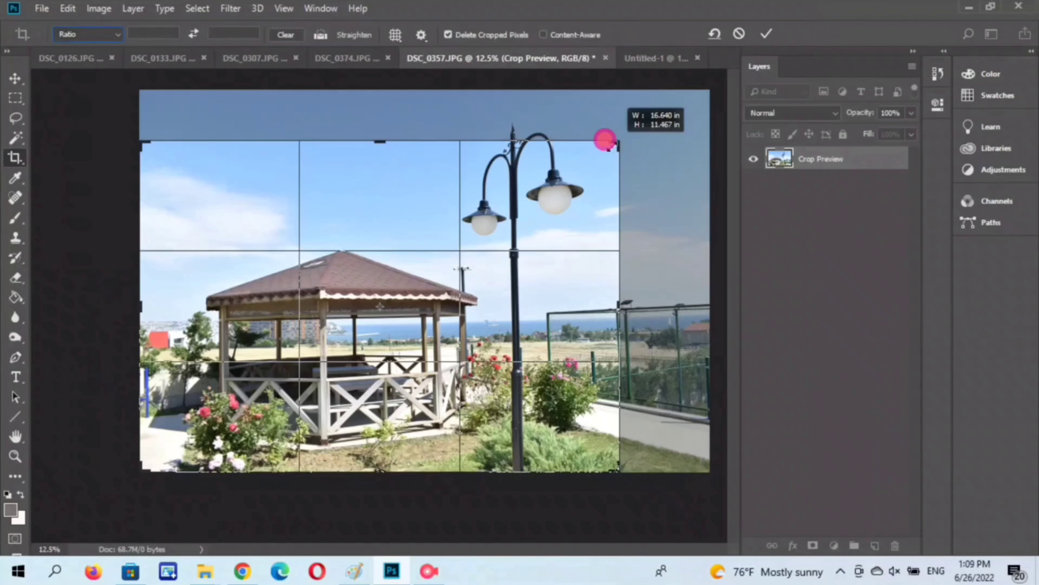
- Tighten the crop frame around the gazebo to exclude the lamps and apply the crop
{"action": "left_click_drag", "start_coordinate": [606, 141], "coordinate": [552, 190]}
{"action": "left_click_drag", "start_coordinate": [556, 193], "coordinate": [487, 233]}
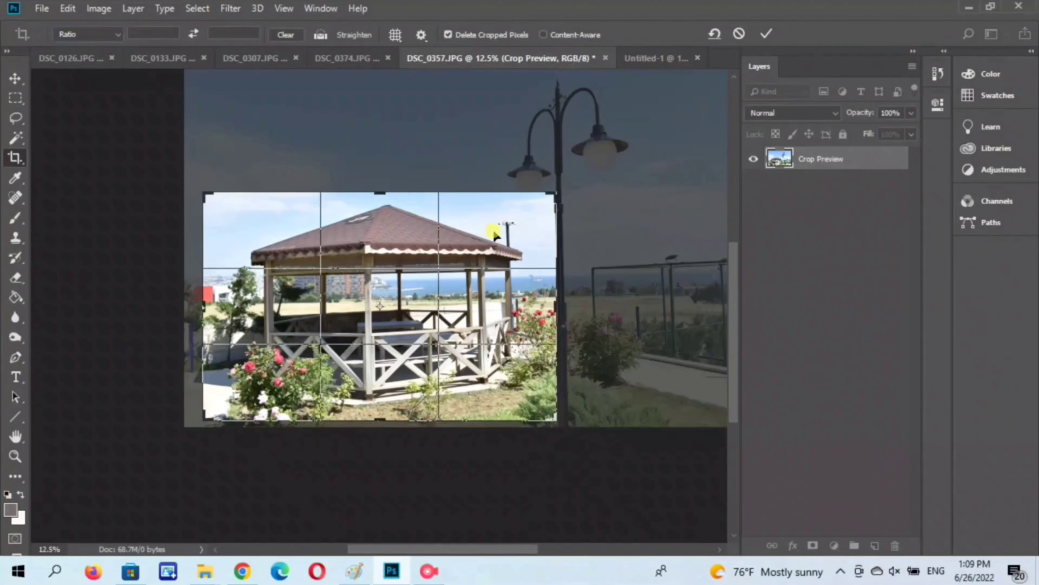
{"action": "left_click", "coordinate": [4, 100]}
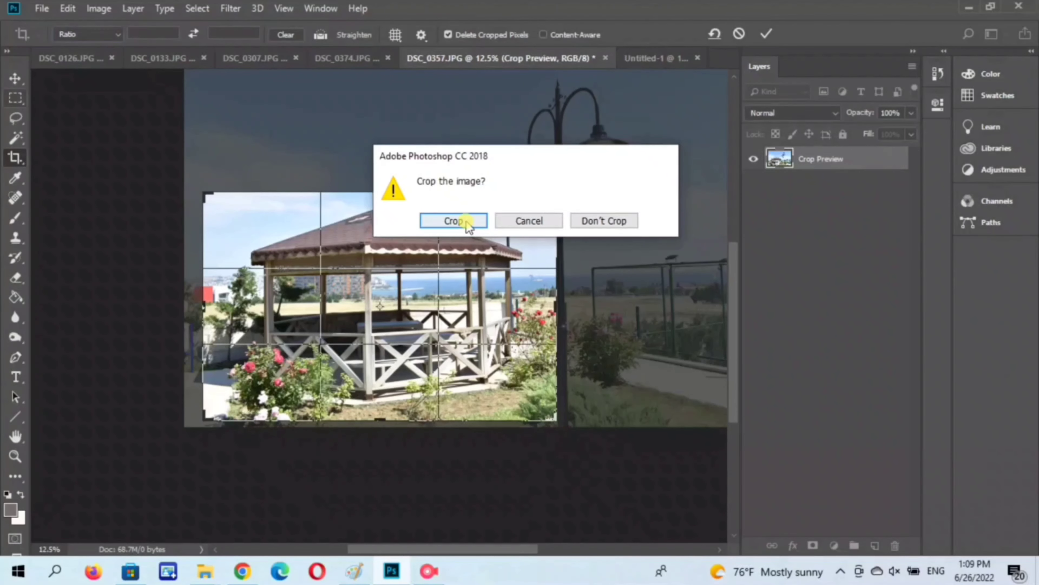
{"action": "left_click", "coordinate": [454, 220]}
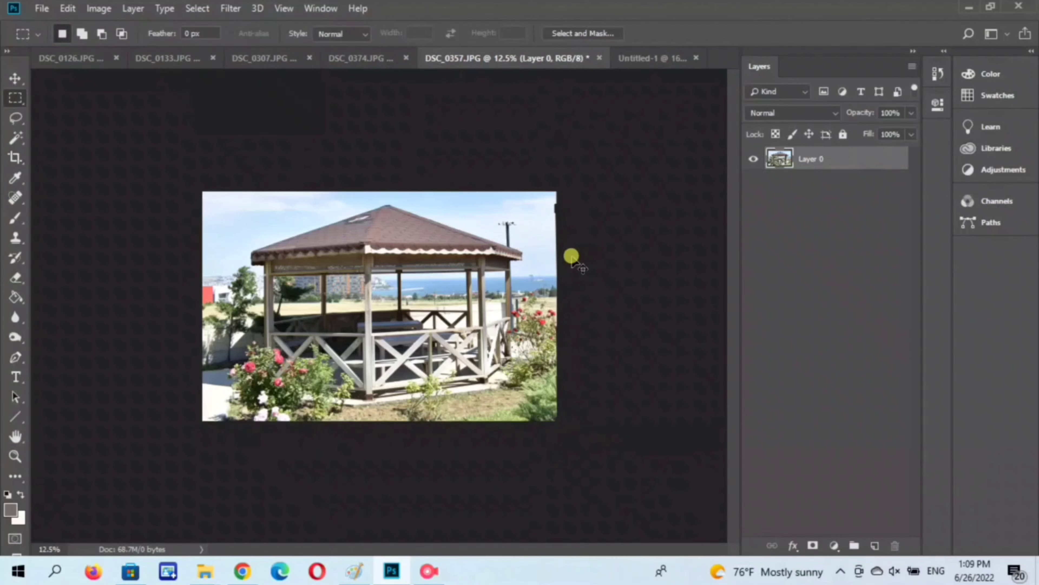
- Undo the crop of the gazebo photo
{"action": "key", "text": "ctrl+plus"}
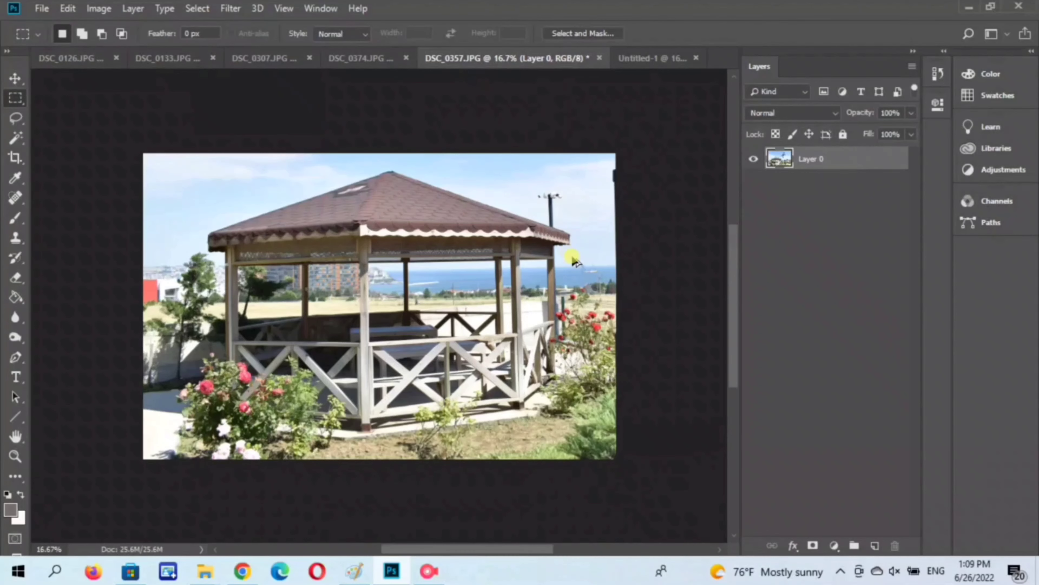
{"action": "key", "text": "ctrl+z"}
{"action": "key", "text": "ctrl+minus"}
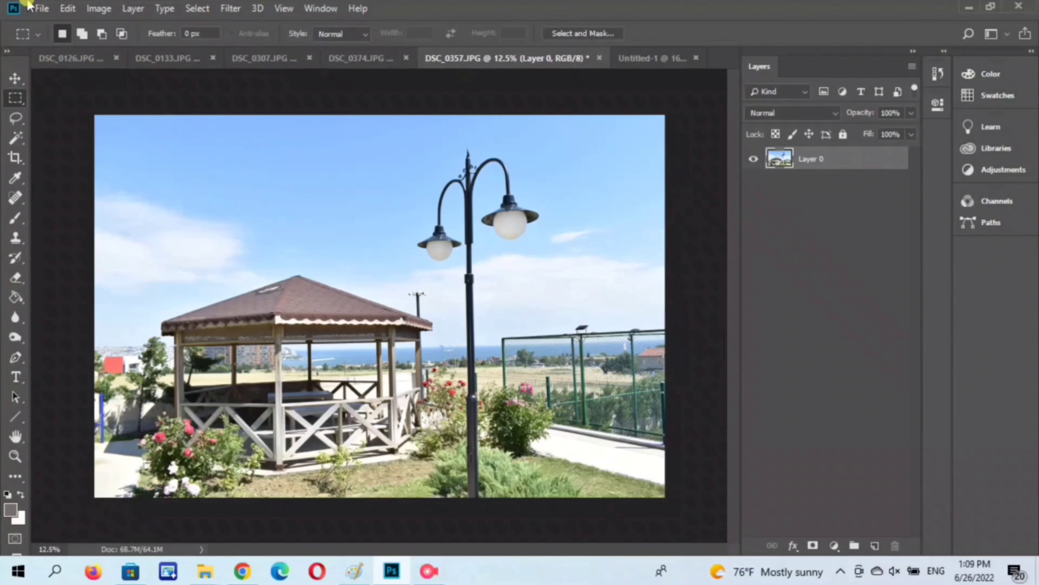
- Sample the light blue of the sky above the gazebo as the foreground color with the Eyedropper tool
{"action": "left_click", "coordinate": [15, 159]}
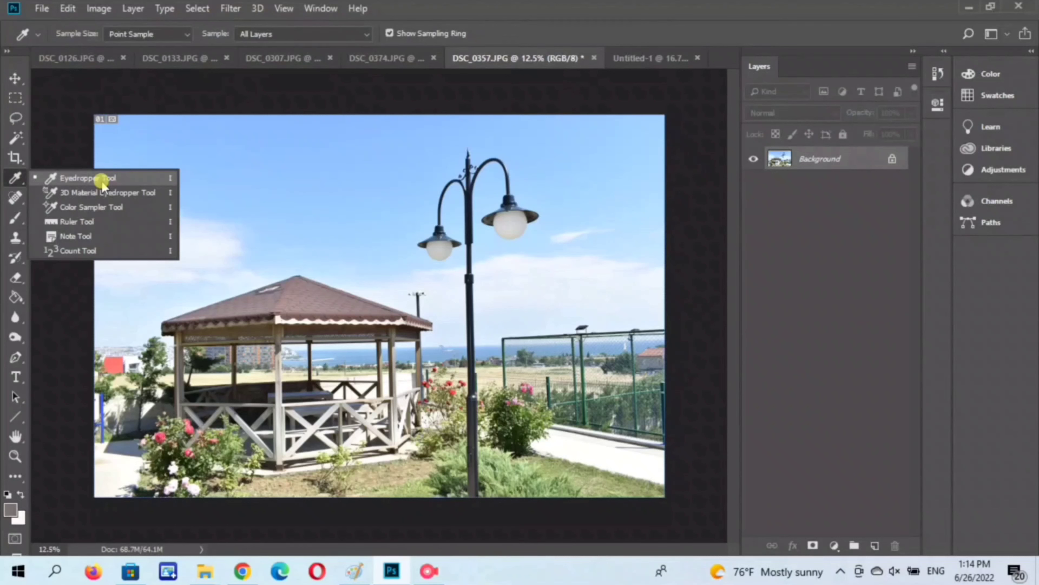
{"action": "left_click", "coordinate": [312, 201]}
{"action": "key", "text": "ctrl+plus"}
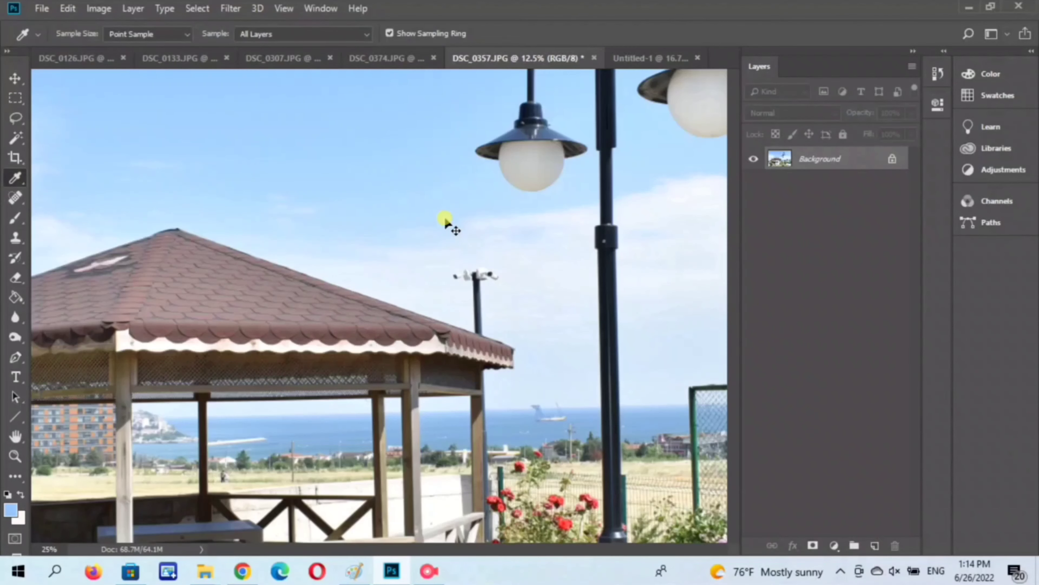
{"action": "key", "text": "ctrl+plus"}
{"action": "left_click_drag", "start_coordinate": [408, 218], "coordinate": [630, 282]}
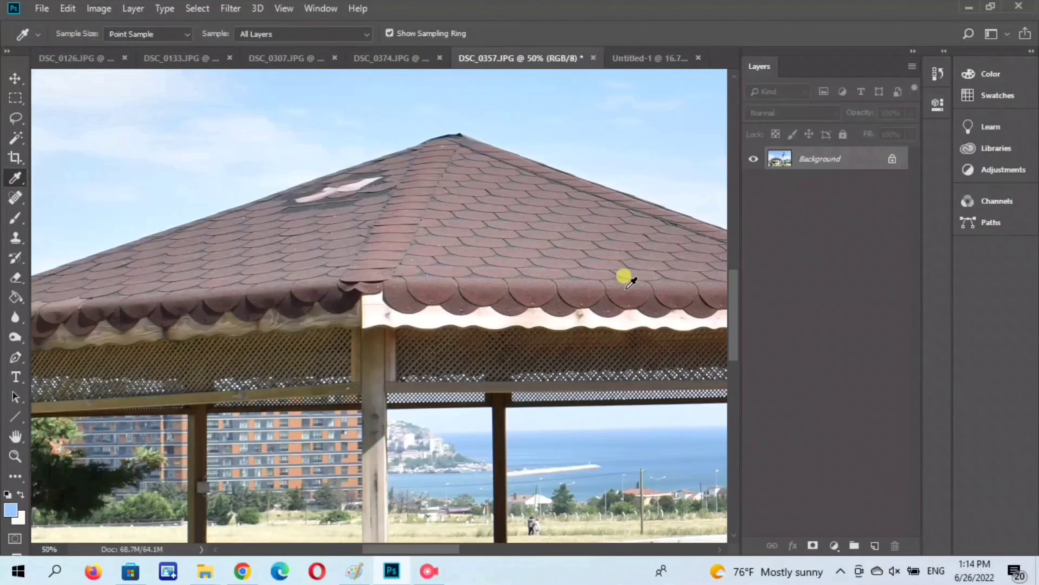
{"action": "left_click_drag", "start_coordinate": [422, 137], "coordinate": [381, 268]}
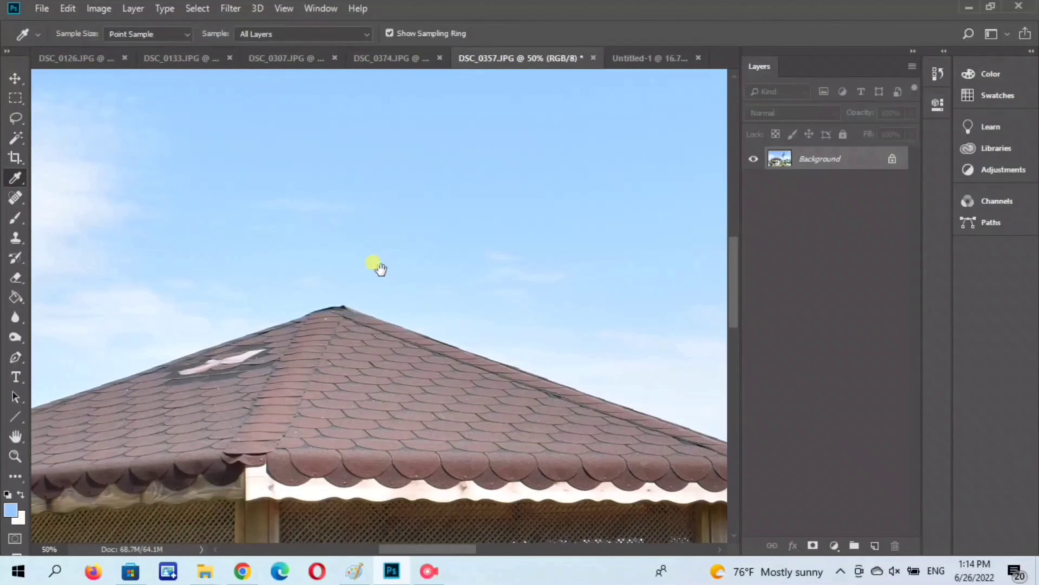
{"action": "left_click", "coordinate": [540, 125]}
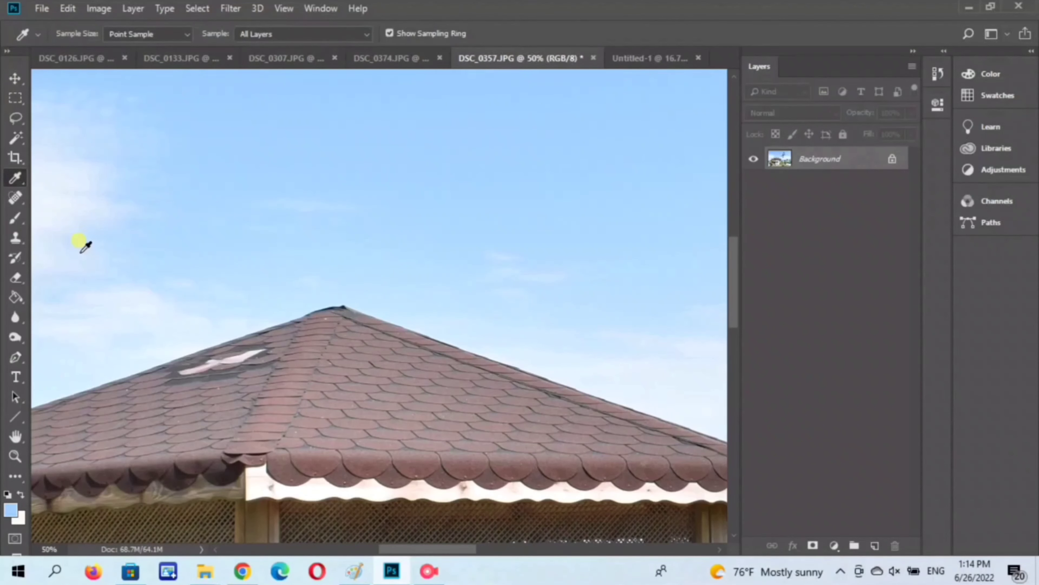
- Fill the gazebo's roof shingles with the sampled light blue using the Paint Bucket tool at tolerance 32
{"action": "left_click", "coordinate": [13, 480]}
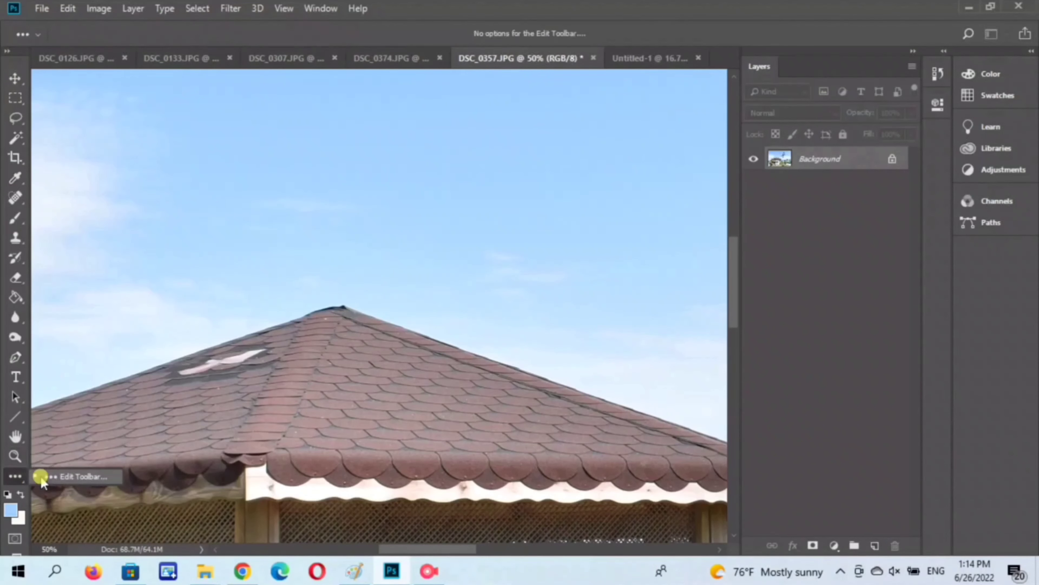
{"action": "left_click", "coordinate": [14, 297]}
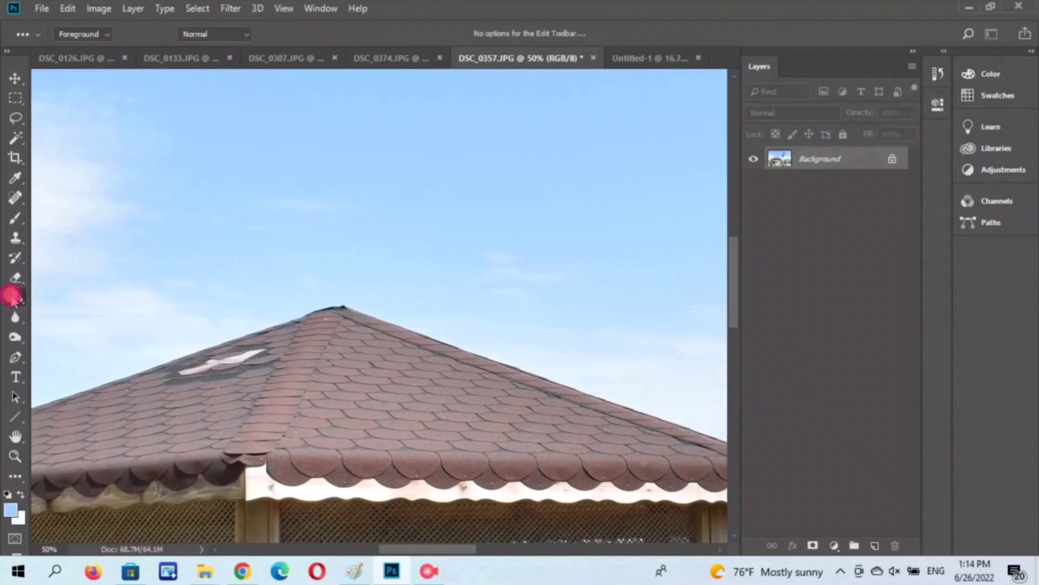
{"action": "left_click", "coordinate": [13, 299]}
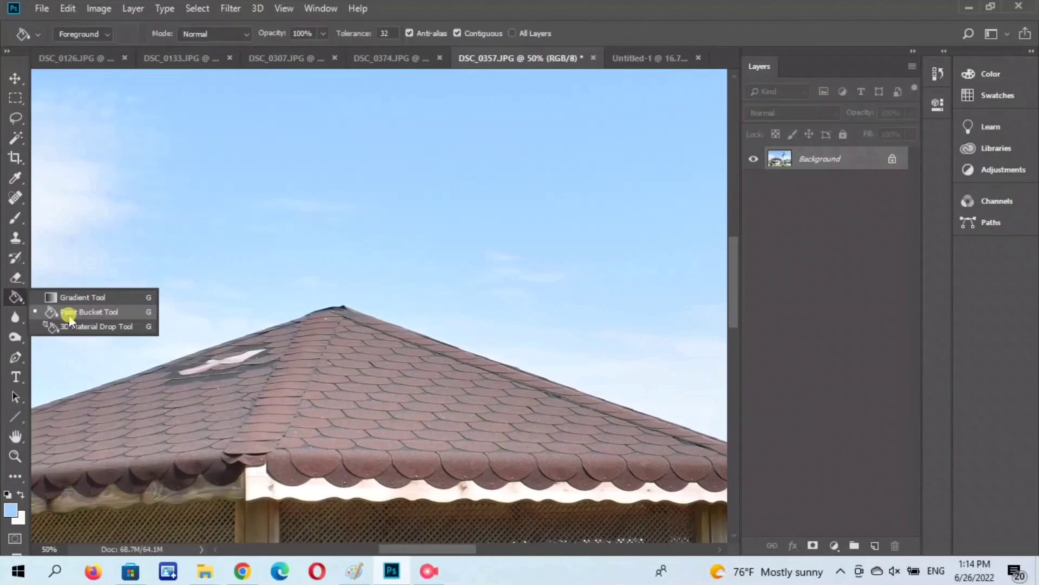
{"action": "left_click", "coordinate": [68, 315]}
{"action": "left_click", "coordinate": [370, 389]}
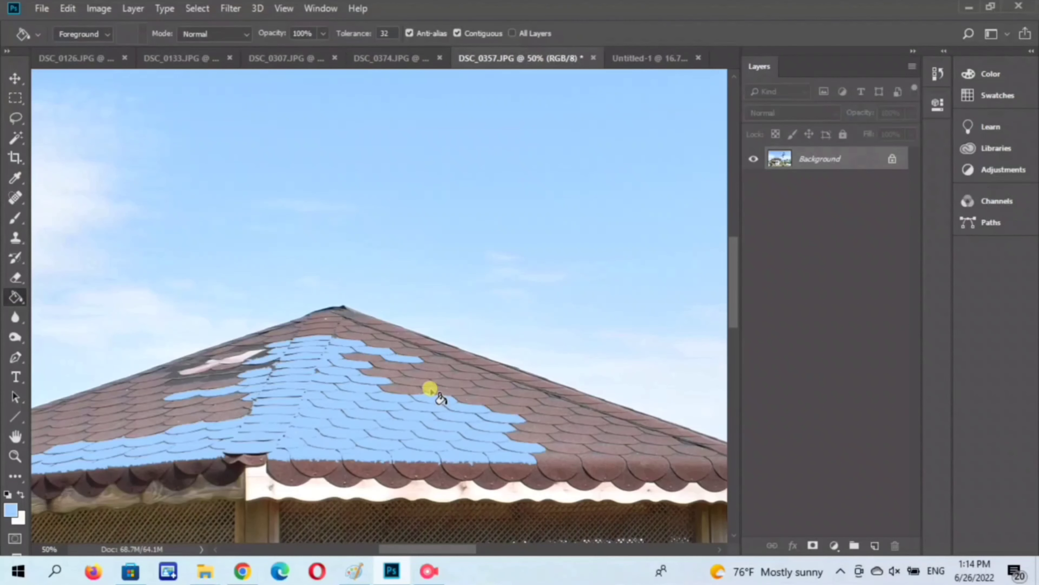
{"action": "left_click", "coordinate": [429, 389]}
{"action": "left_click", "coordinate": [542, 419]}
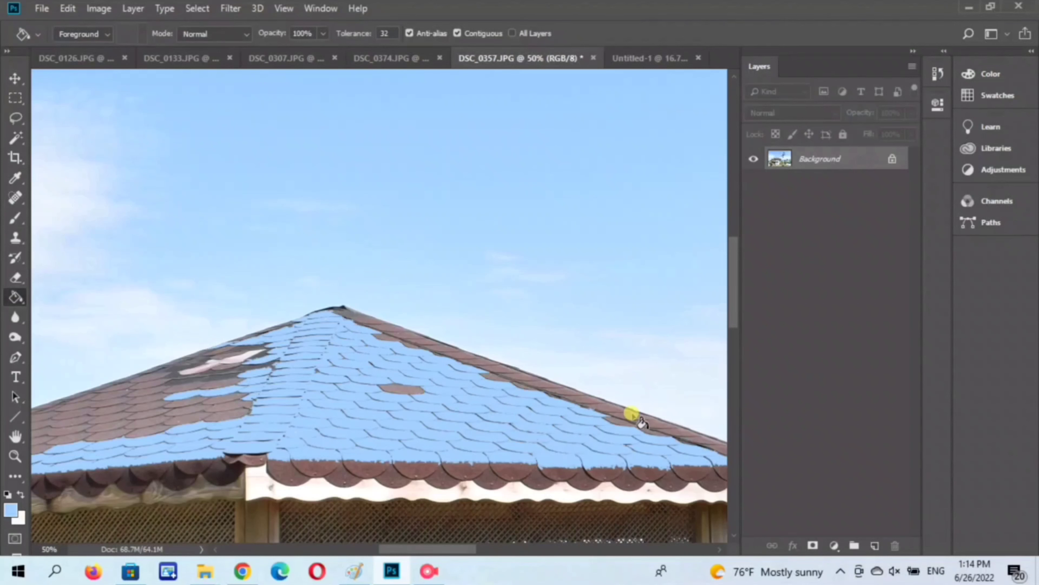
{"action": "left_click", "coordinate": [633, 415]}
{"action": "left_click", "coordinate": [544, 390]}
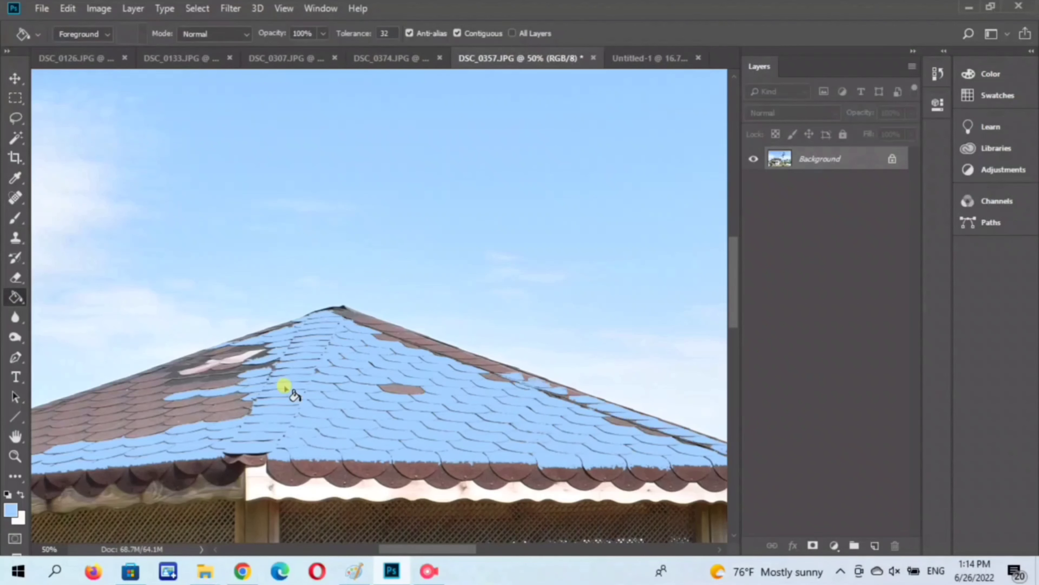
{"action": "left_click", "coordinate": [182, 381]}
{"action": "left_click", "coordinate": [237, 362]}
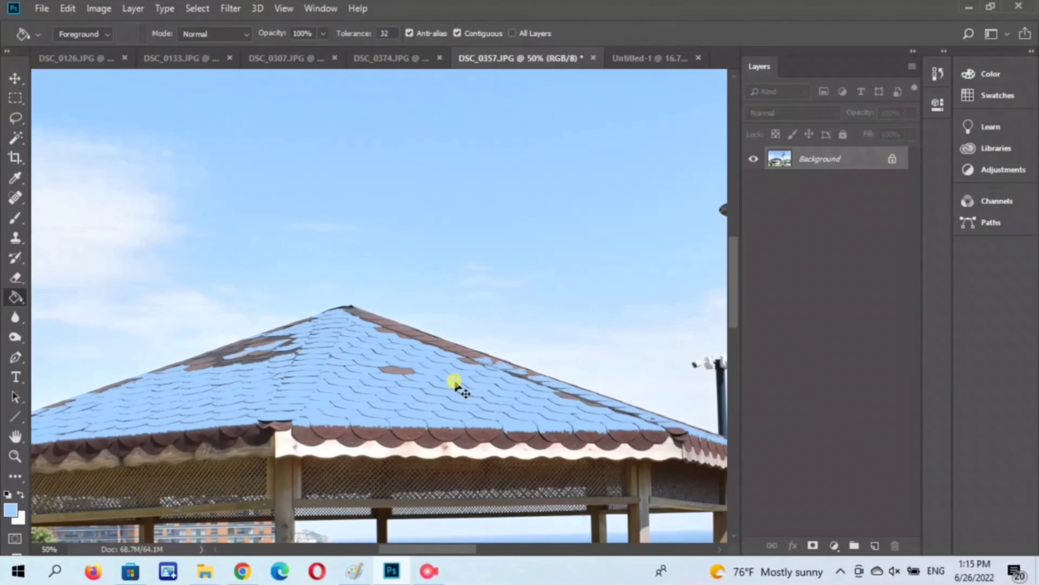
- Fill the eave trim and lattice panels below the gazebo roof with the same light blue
{"action": "key", "text": "ctrl+minus"}
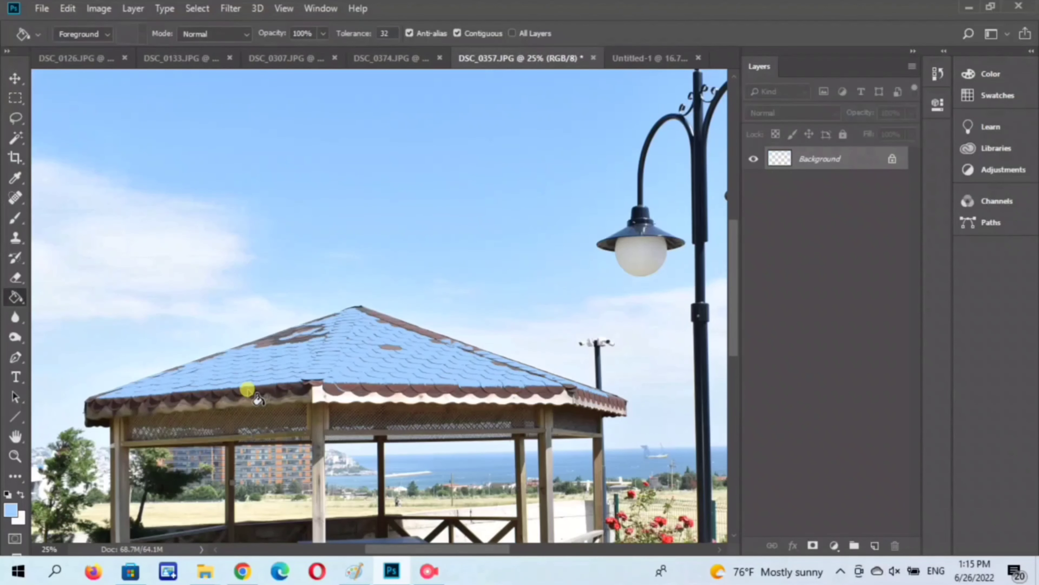
{"action": "left_click", "coordinate": [582, 415]}
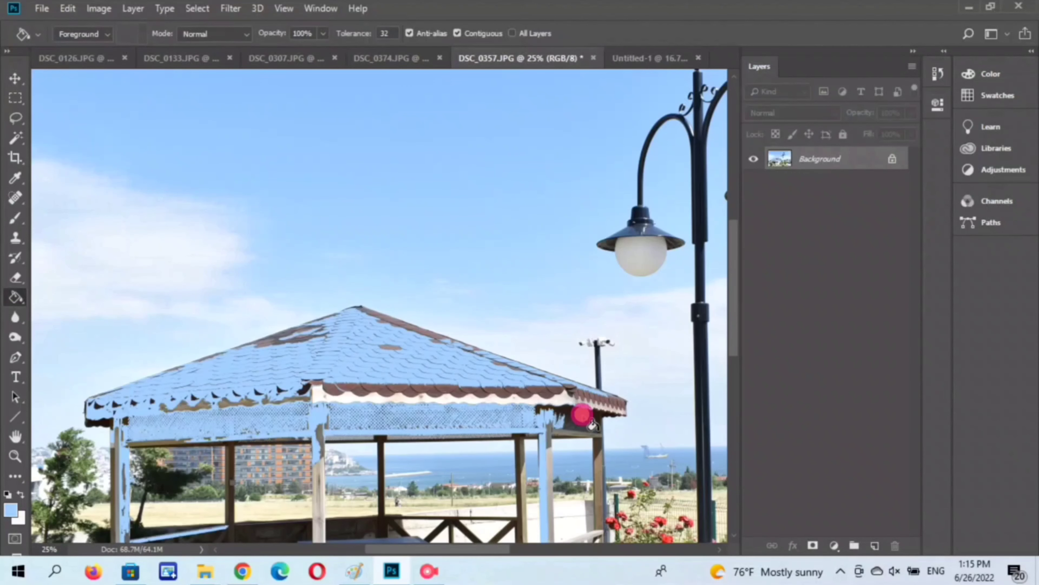
{"action": "left_click", "coordinate": [581, 415]}
{"action": "key", "text": "ctrl+minus"}
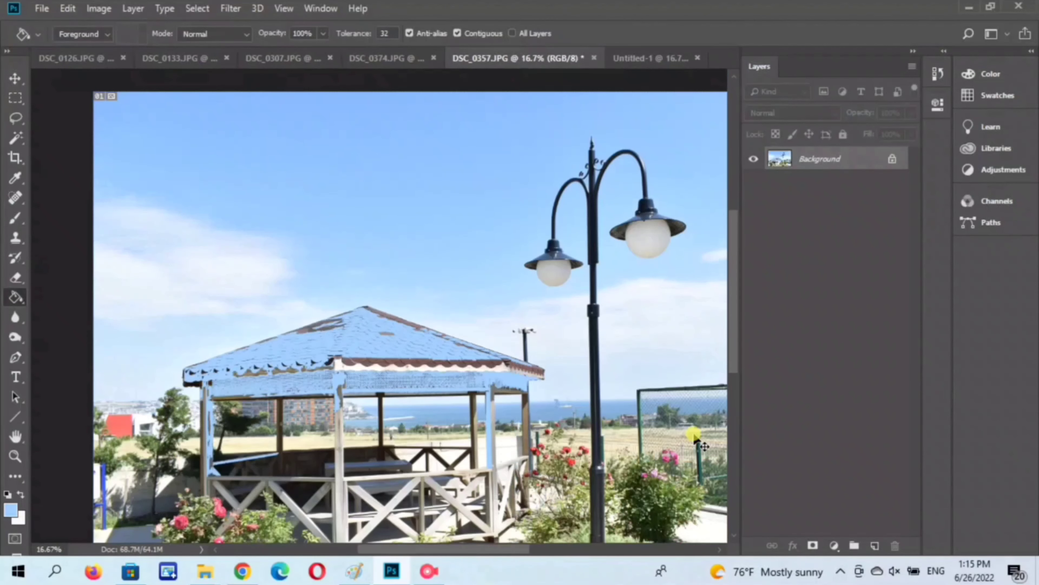
{"action": "key", "text": "ctrl+plus"}
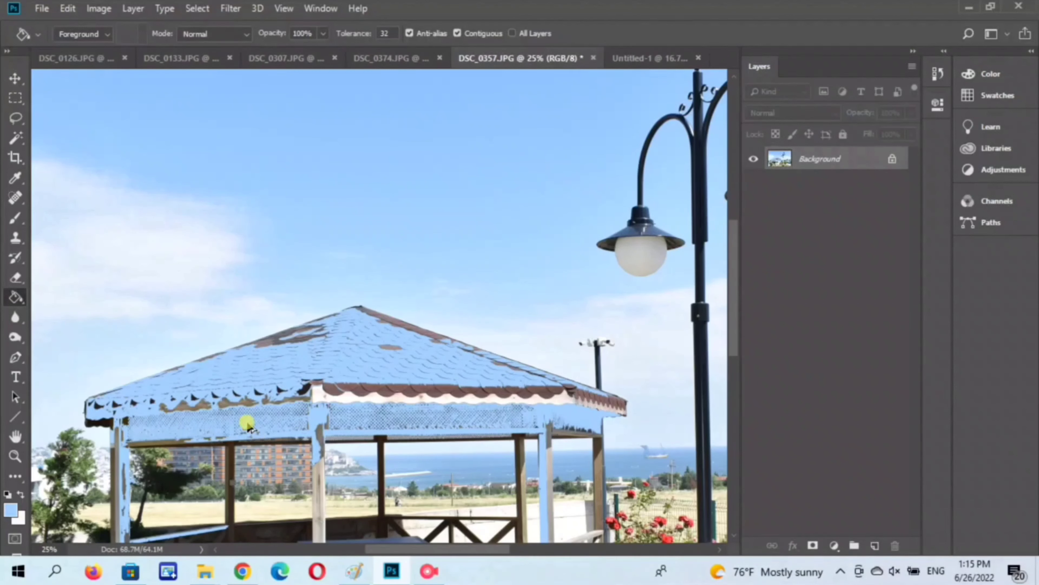
- Undo the light blue Paint Bucket fills on the gazebo
{"action": "key", "text": "ctrl+z"}
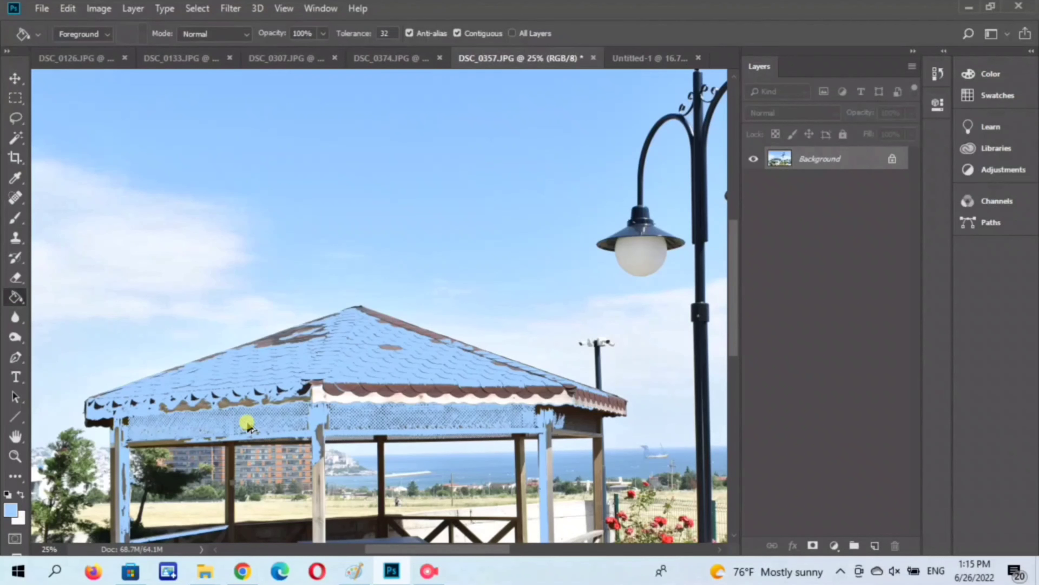
{"action": "key", "text": "ctrl+z"}
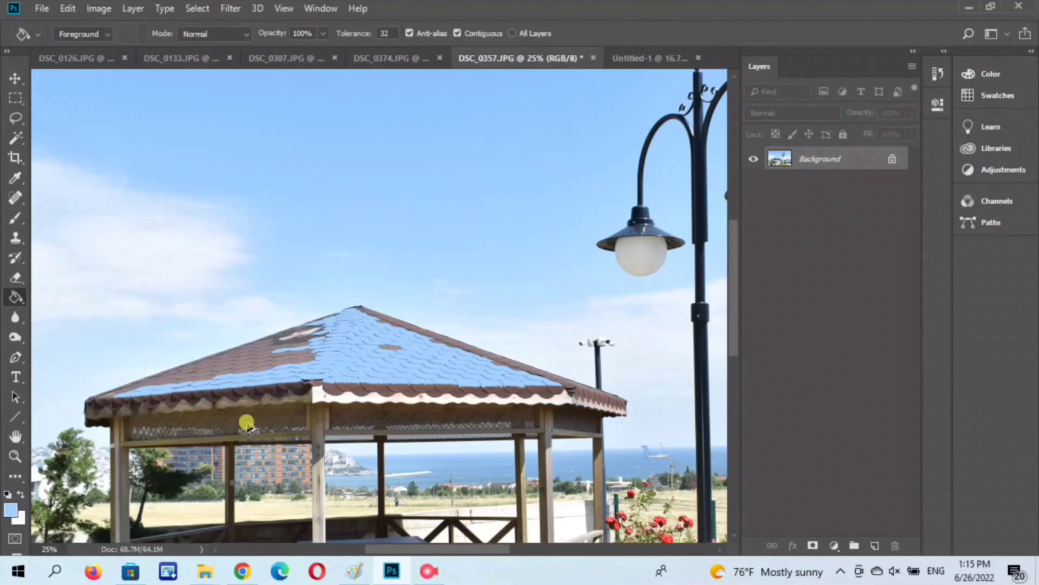
{"action": "key", "text": "ctrl+z"}
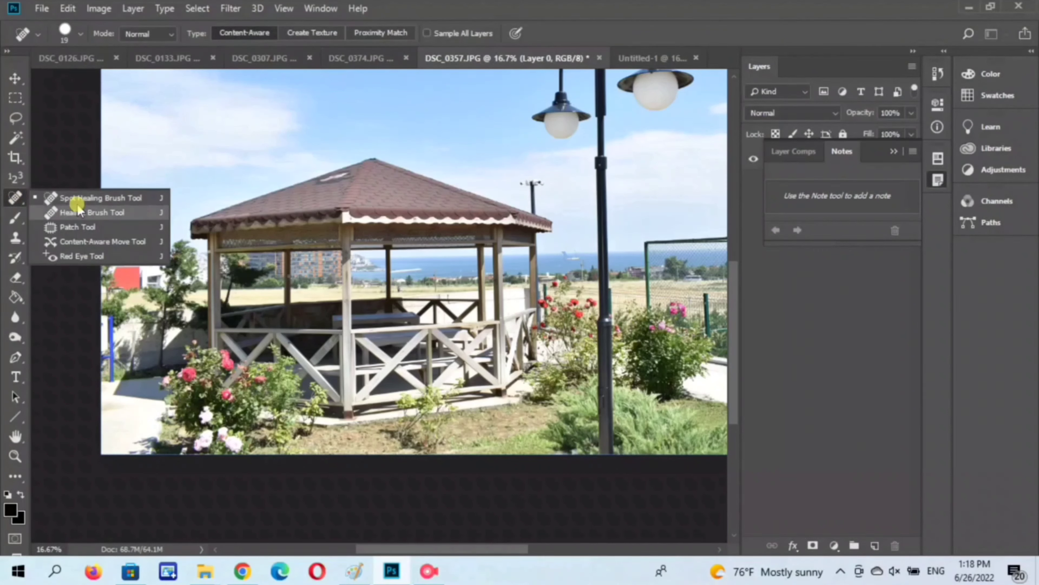
- Paint a closed loop across the cloud above the gazebo with the Spot Healing Brush in Content-Aware mode
{"action": "left_click", "coordinate": [83, 199]}
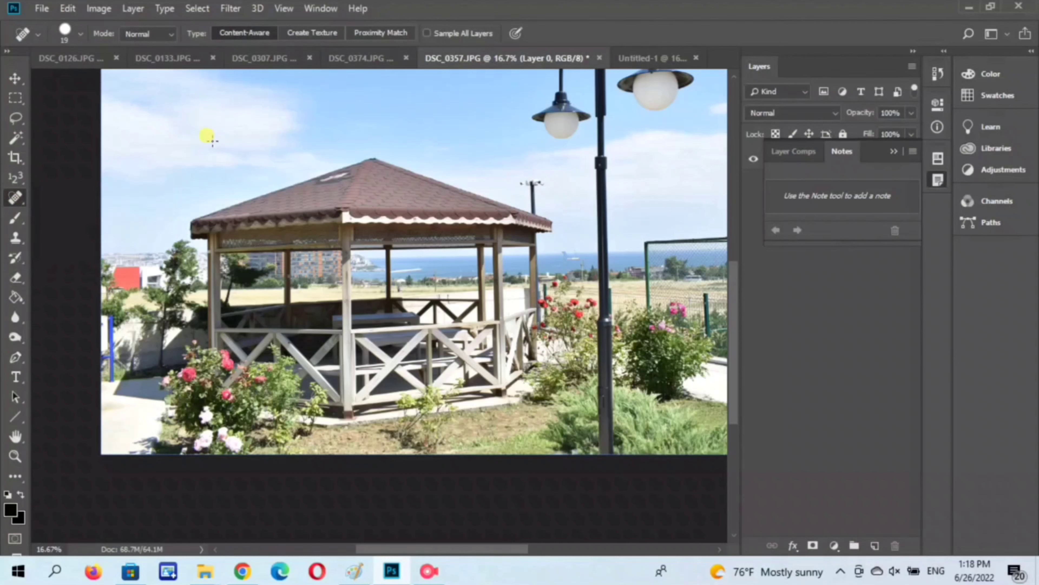
{"action": "mouse_move", "coordinate": [149, 104]}
{"action": "left_mouse_down"}
{"action": "mouse_move", "coordinate": [310, 139]}
{"action": "mouse_move", "coordinate": [354, 100]}
{"action": "mouse_move", "coordinate": [144, 111]}
{"action": "mouse_move", "coordinate": [154, 105]}
{"action": "left_mouse_up"}
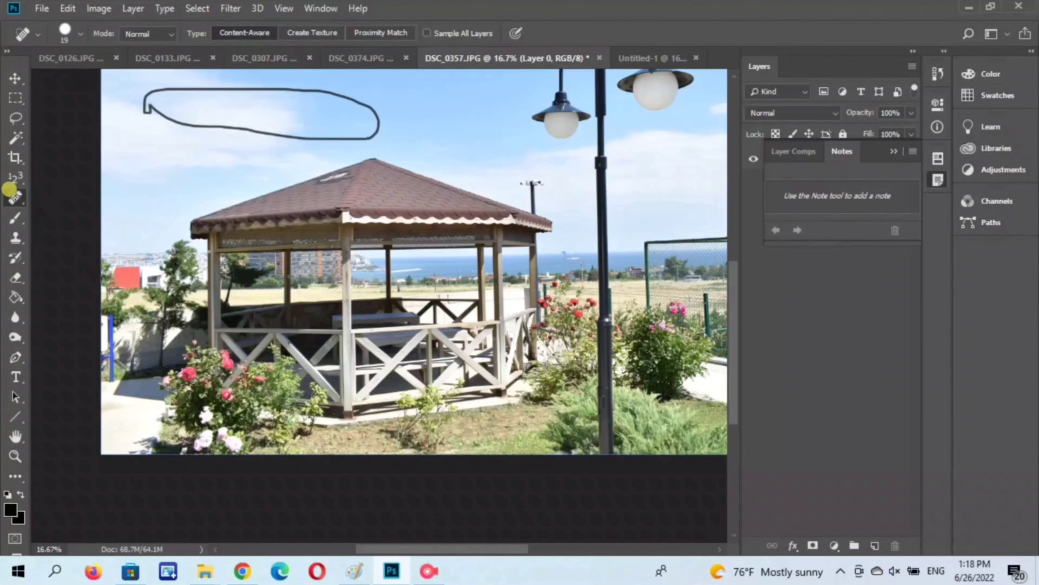
{"action": "left_click", "coordinate": [14, 189]}
{"action": "left_click", "coordinate": [17, 100]}
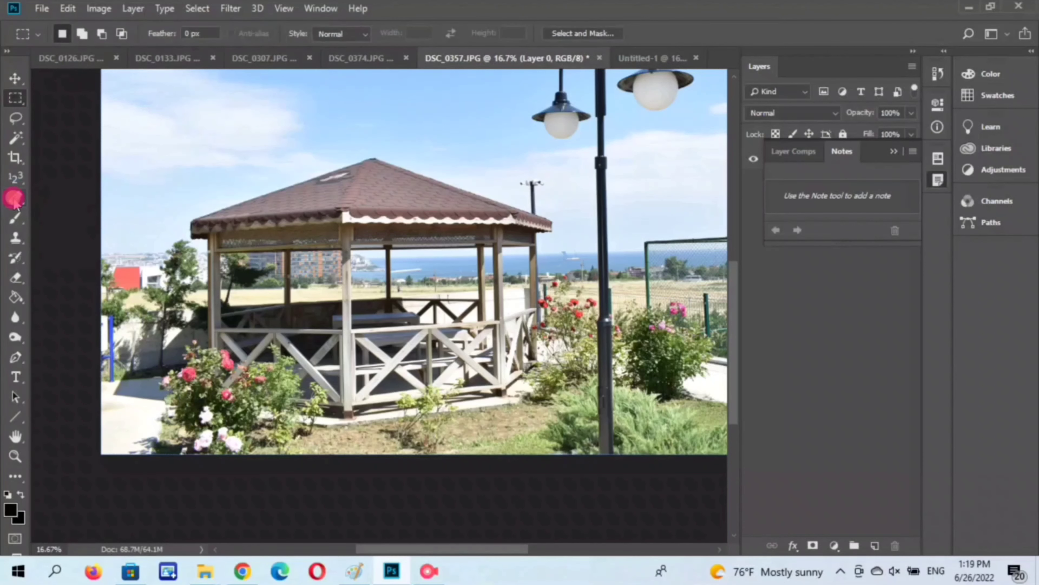
- Activate the Spot Healing Brush and frame the dark-stained section of the gazebo's wooden post at 200%
{"action": "left_click", "coordinate": [14, 198]}
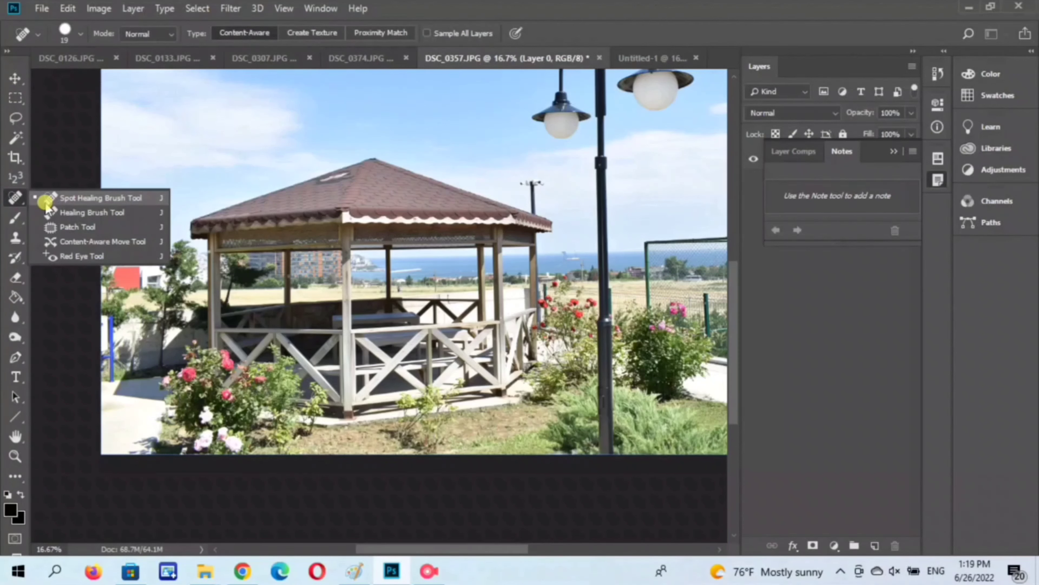
{"action": "left_click", "coordinate": [47, 203]}
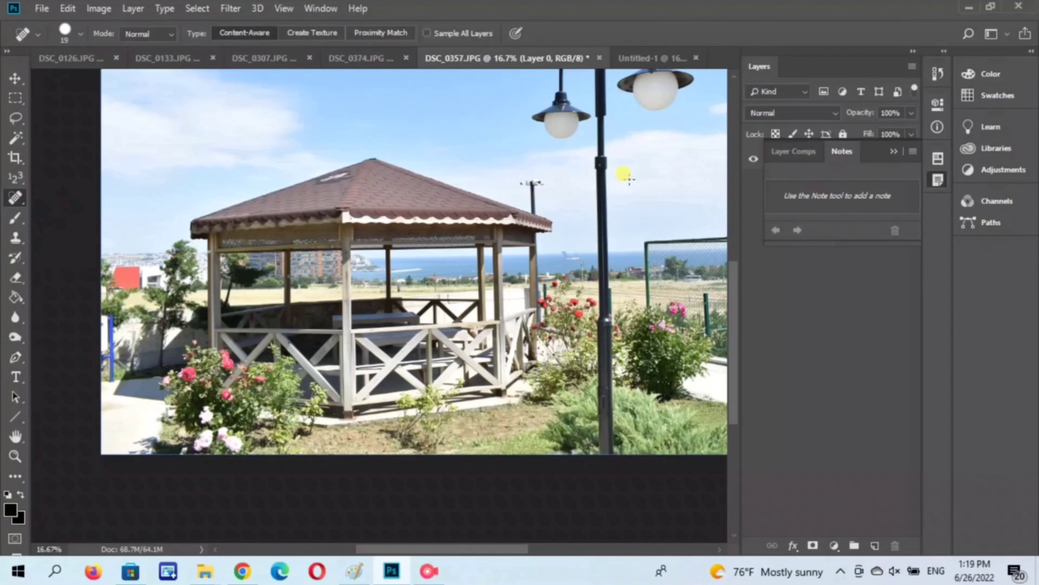
{"action": "key", "text": "ctrl+plus"}
{"action": "key", "text": "ctrl+plus"}
{"action": "key", "text": "ctrl+plus"}
{"action": "key", "text": "ctrl+plus"}
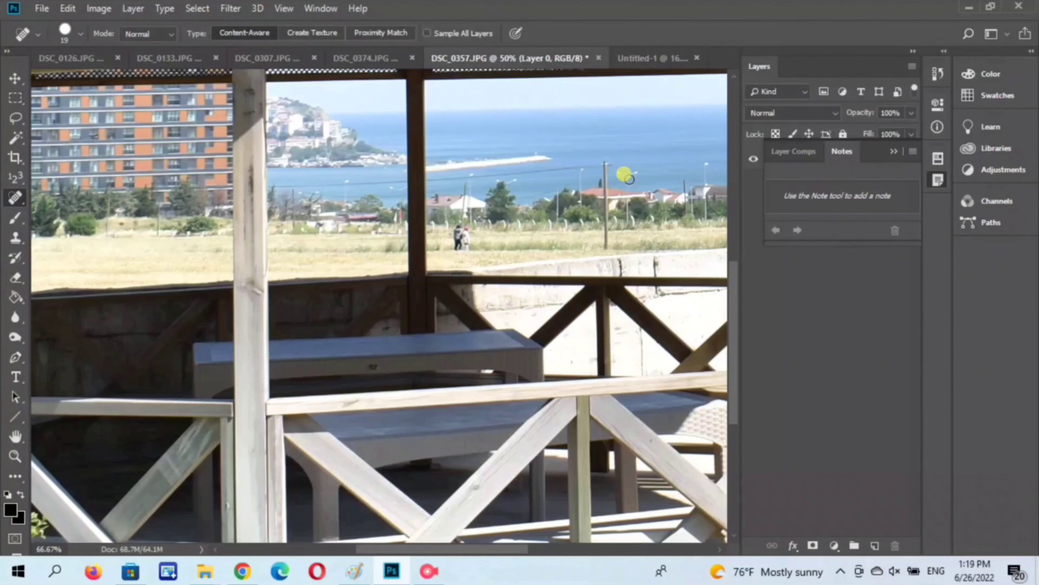
{"action": "mouse_move", "coordinate": [321, 188]}
{"action": "left_mouse_down"}
{"action": "mouse_move", "coordinate": [413, 228]}
{"action": "mouse_move", "coordinate": [405, 393]}
{"action": "mouse_move", "coordinate": [416, 424]}
{"action": "left_mouse_up"}
{"action": "key", "text": "ctrl+plus"}
{"action": "key", "text": "ctrl+plus"}
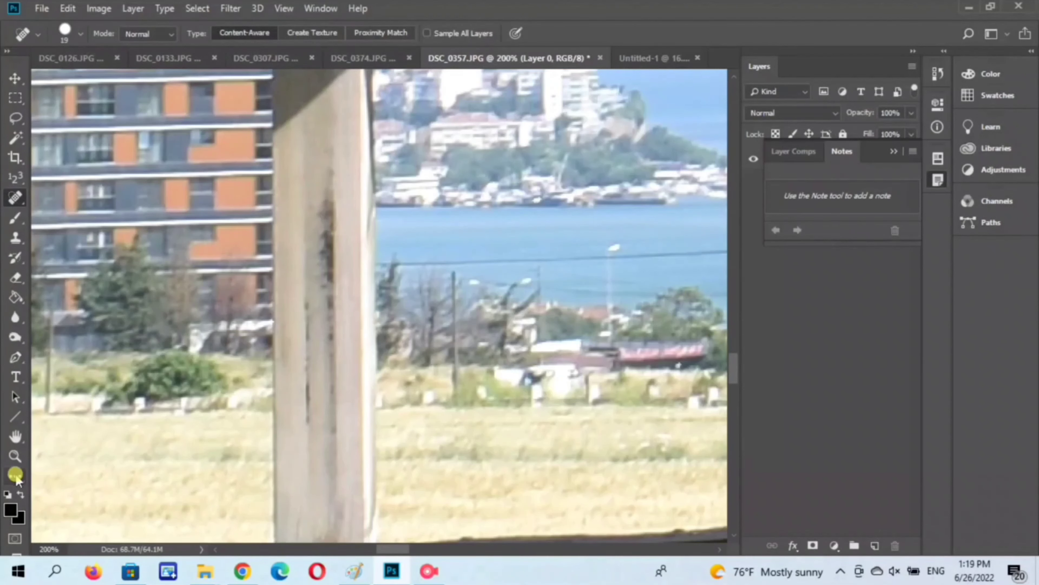
- Switch to the Quick Selection tool, and try the Count tool with one marker on the wooden post, undoing the marker
{"action": "left_click", "coordinate": [20, 149]}
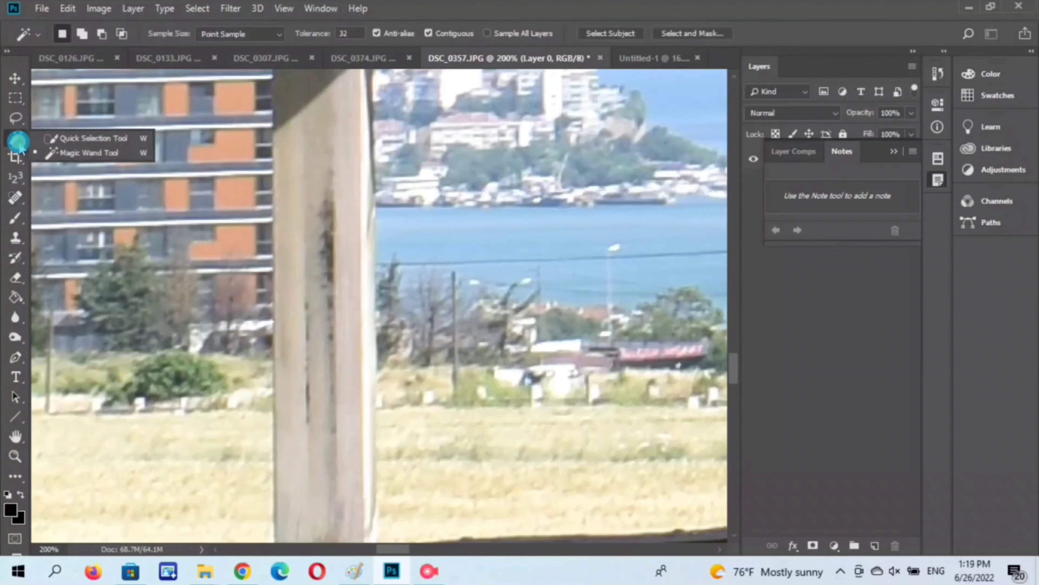
{"action": "left_click", "coordinate": [58, 139]}
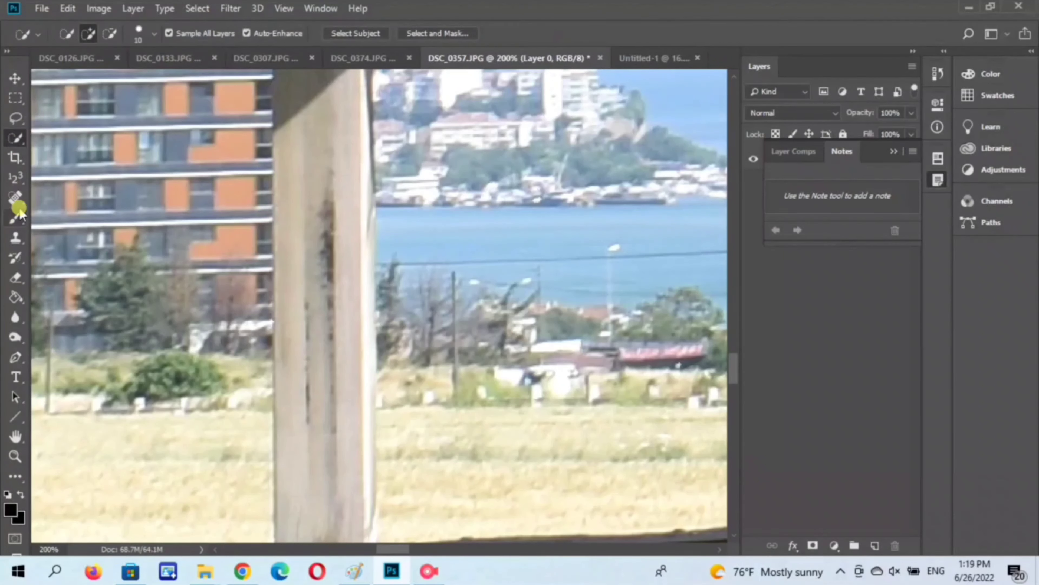
{"action": "left_click", "coordinate": [19, 198]}
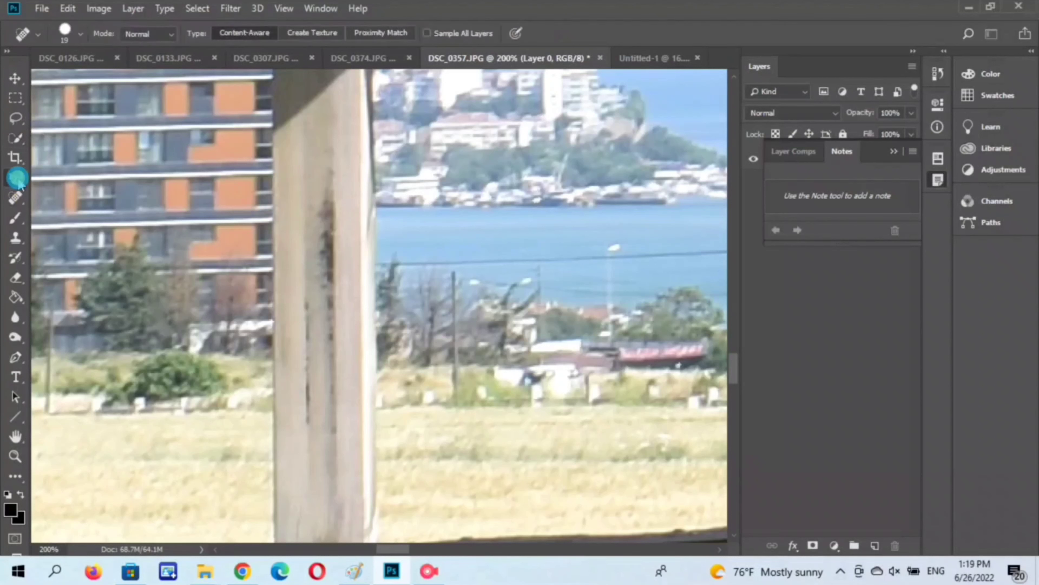
{"action": "left_click", "coordinate": [22, 179]}
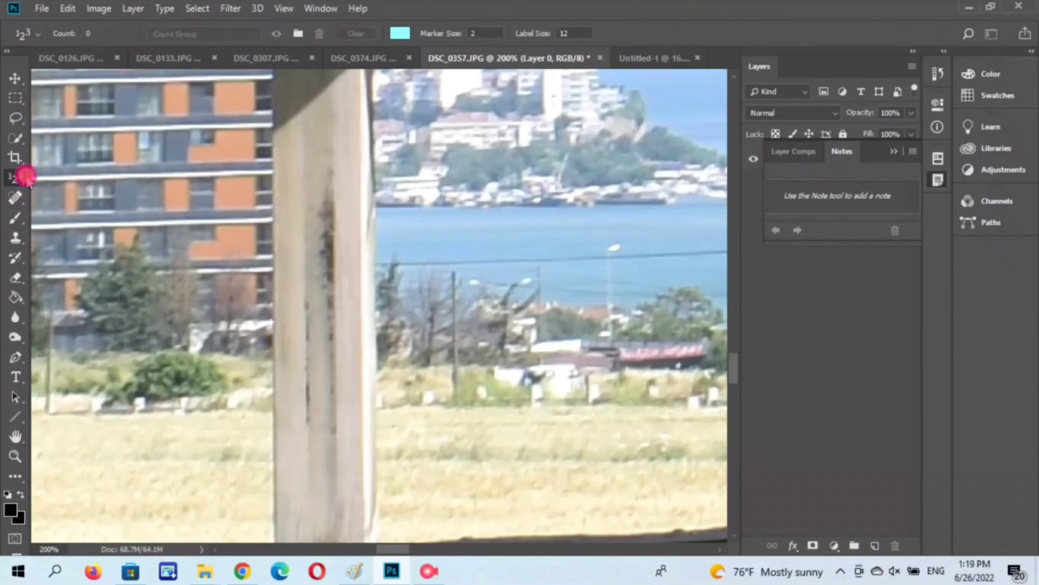
{"action": "left_click", "coordinate": [350, 200]}
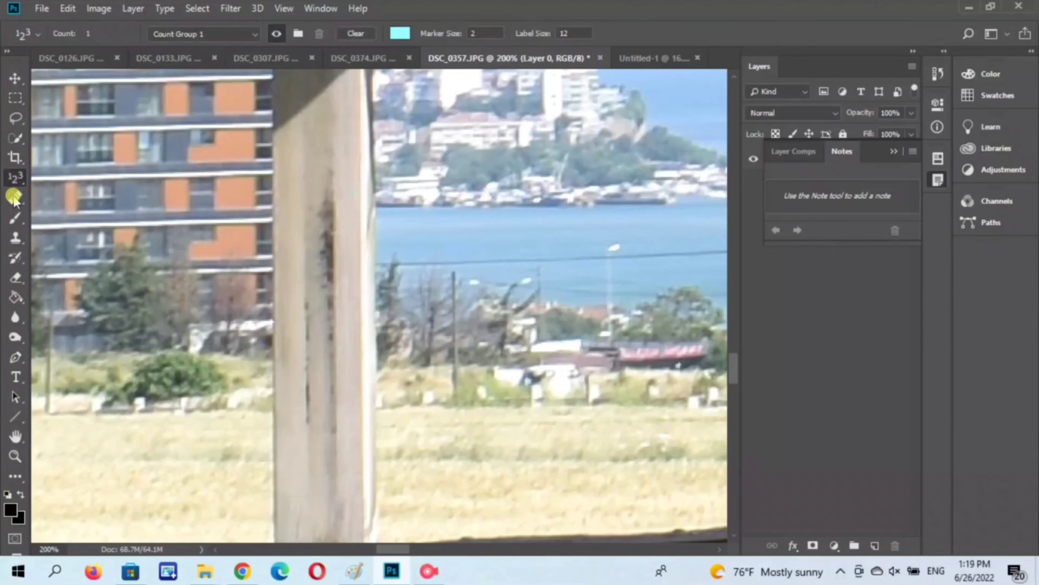
{"action": "key", "text": "ctrl+z"}
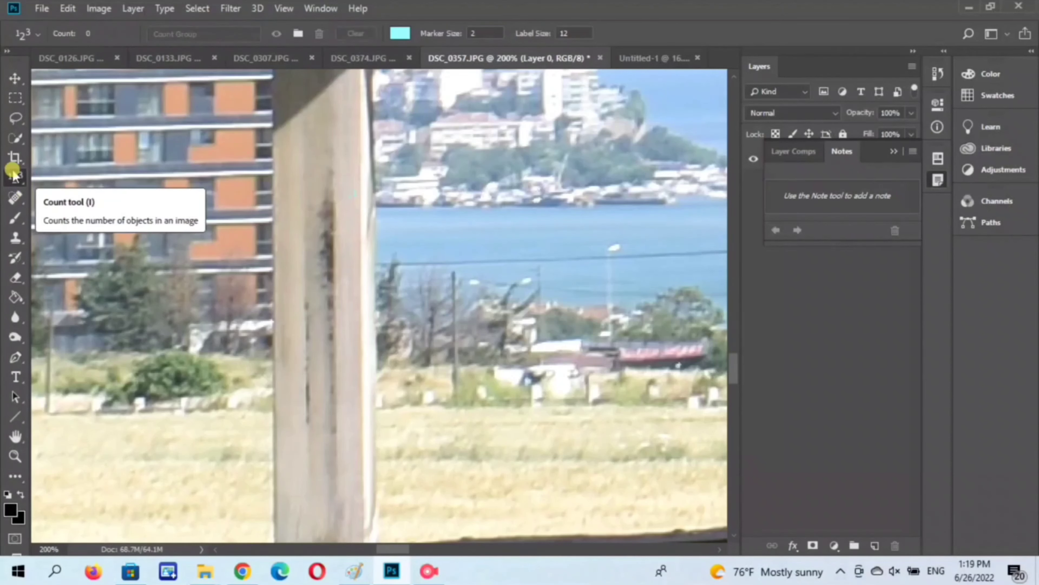
- Sample the light beige wood of the post as the foreground color with the Eyedropper tool
{"action": "right_click", "coordinate": [16, 176]}
{"action": "left_click", "coordinate": [88, 178]}
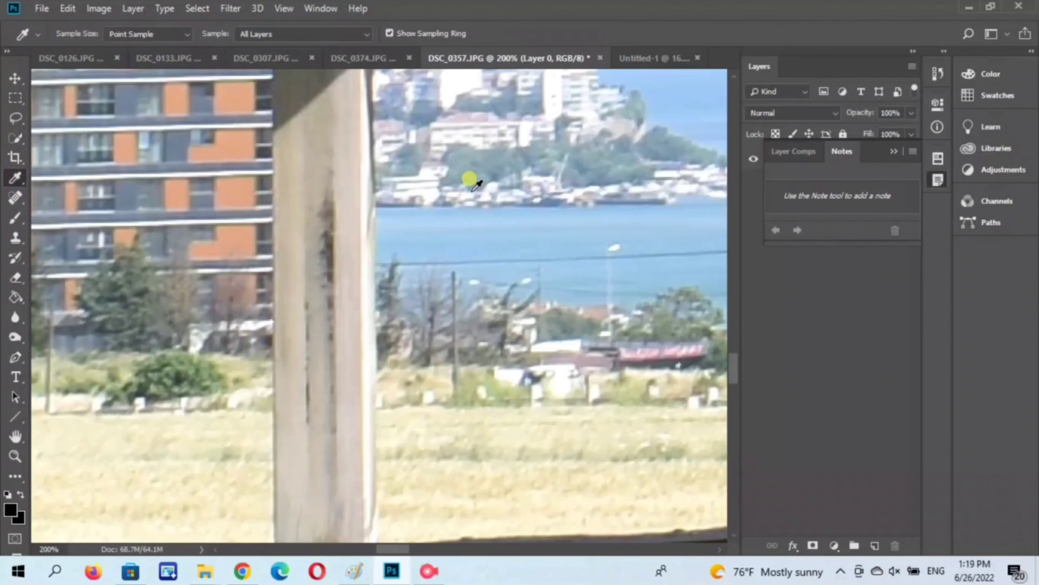
{"action": "left_click", "coordinate": [345, 193]}
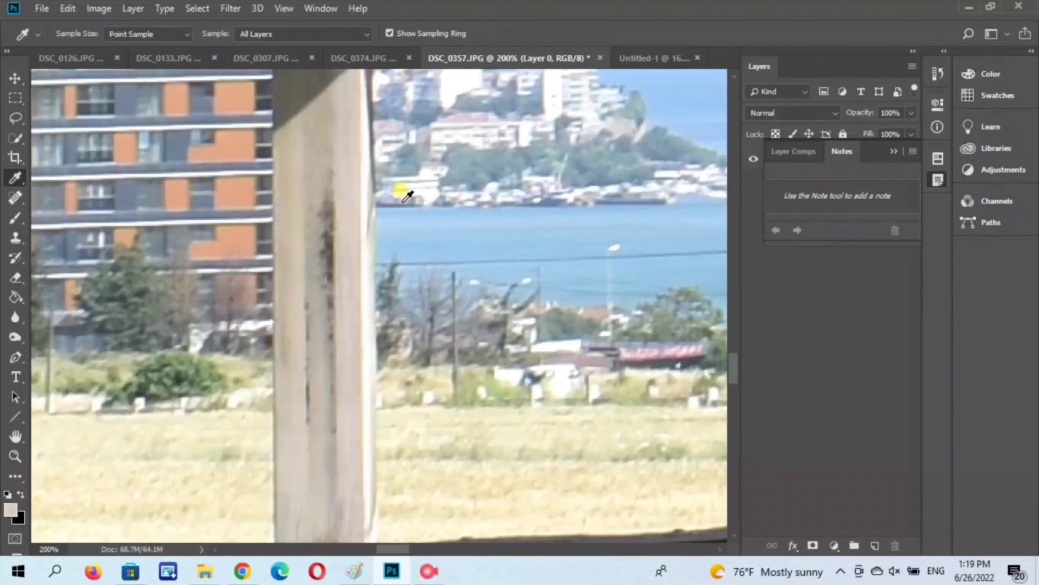
- Spot-heal the upper end of the post's dark stain and swap the foreground and background colors
{"action": "left_click", "coordinate": [15, 198]}
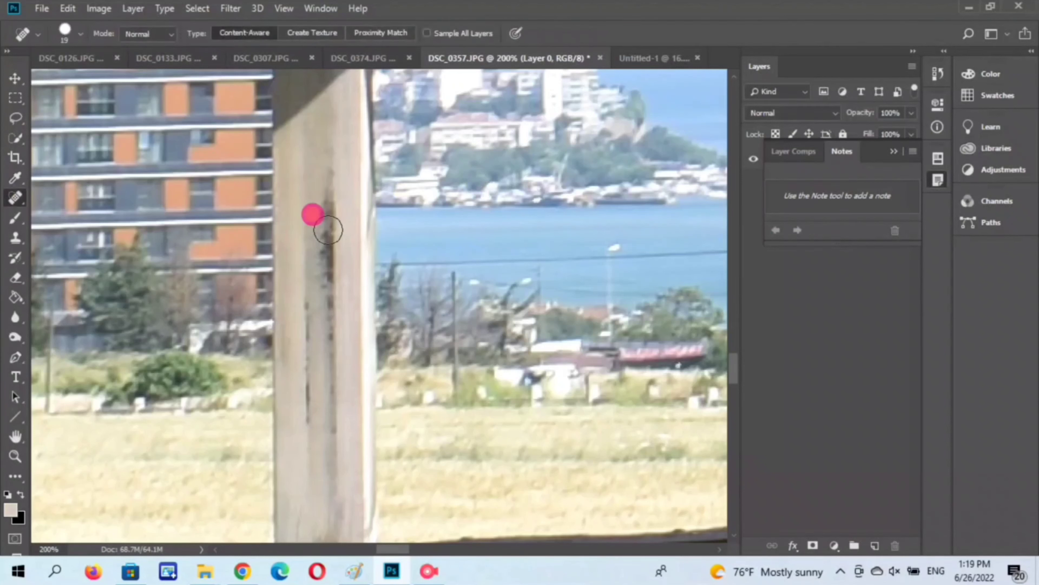
{"action": "left_click", "coordinate": [326, 216]}
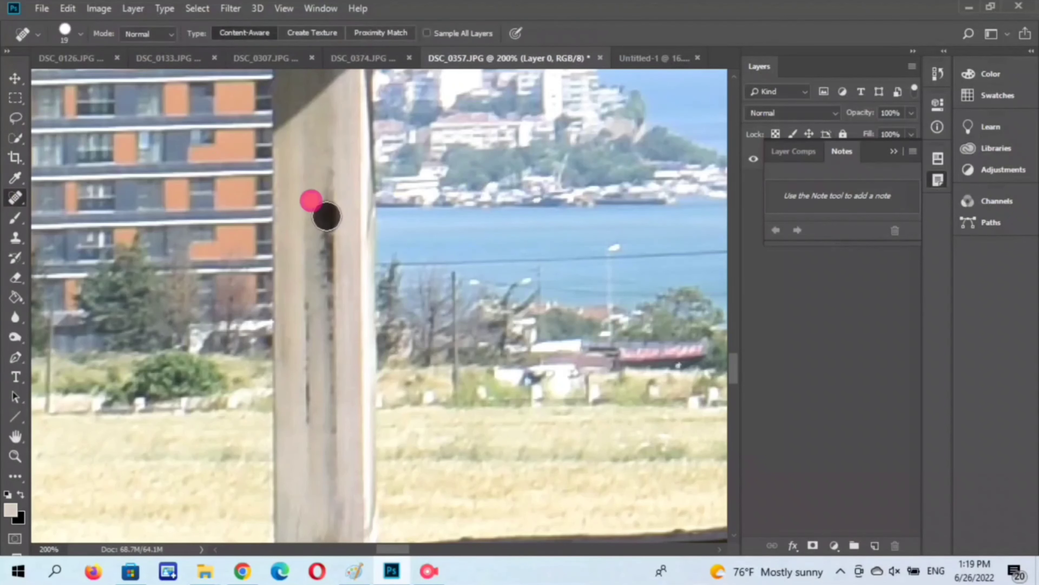
{"action": "left_click", "coordinate": [23, 488]}
{"action": "left_click", "coordinate": [331, 218]}
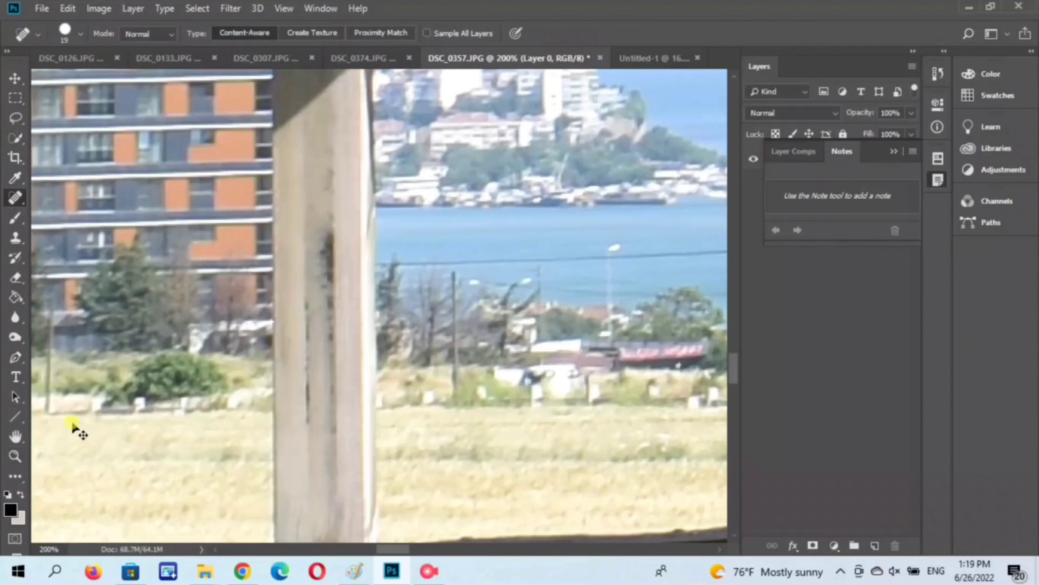
- Flatten the image and brush over the upper part of the post's dark stain with the Spot Healing Brush
{"action": "left_click", "coordinate": [133, 9]}
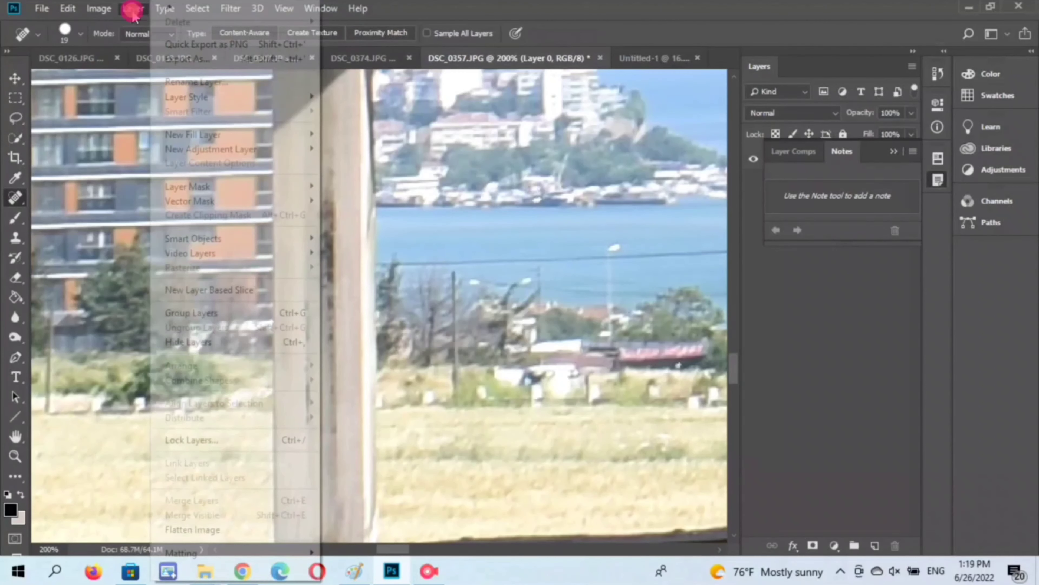
{"action": "left_click", "coordinate": [246, 476]}
{"action": "left_click", "coordinate": [328, 236]}
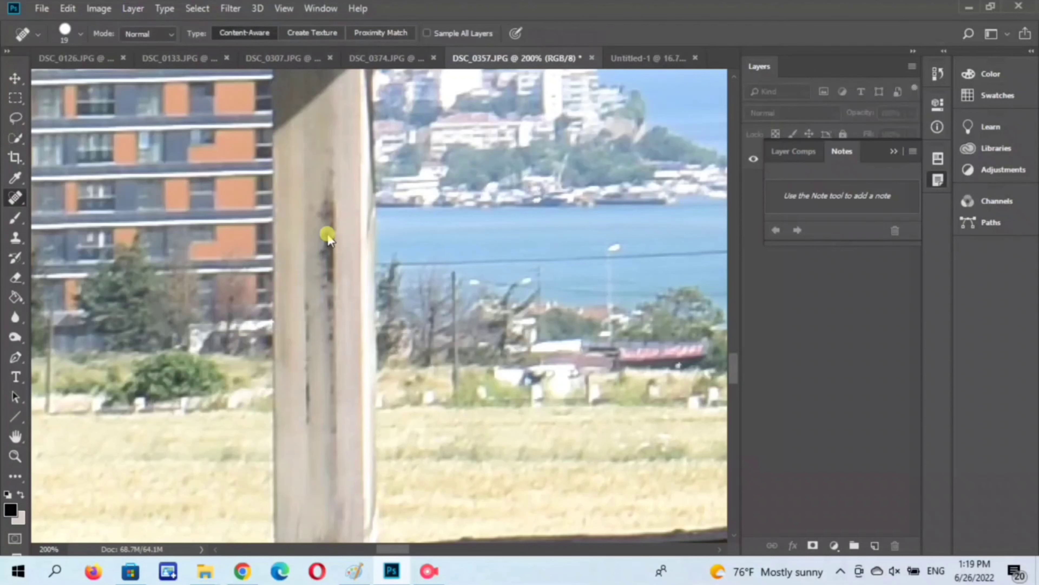
{"action": "left_click_drag", "start_coordinate": [329, 218], "coordinate": [330, 245]}
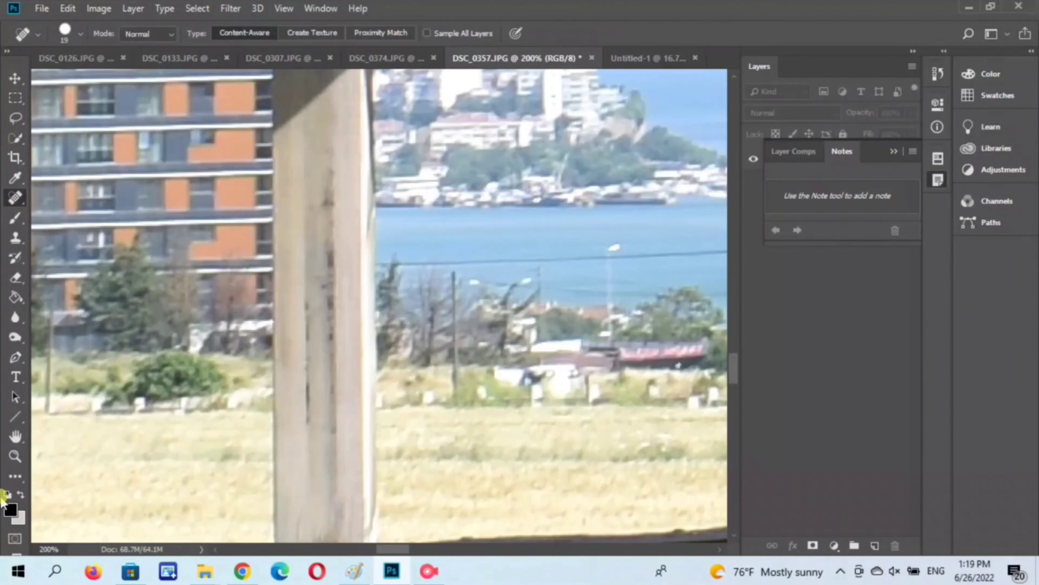
- Swap the foreground and background colors and spot-heal the remaining dark stain and streaks along the front post
{"action": "left_click", "coordinate": [20, 495]}
{"action": "left_click_drag", "start_coordinate": [322, 198], "coordinate": [325, 422]}
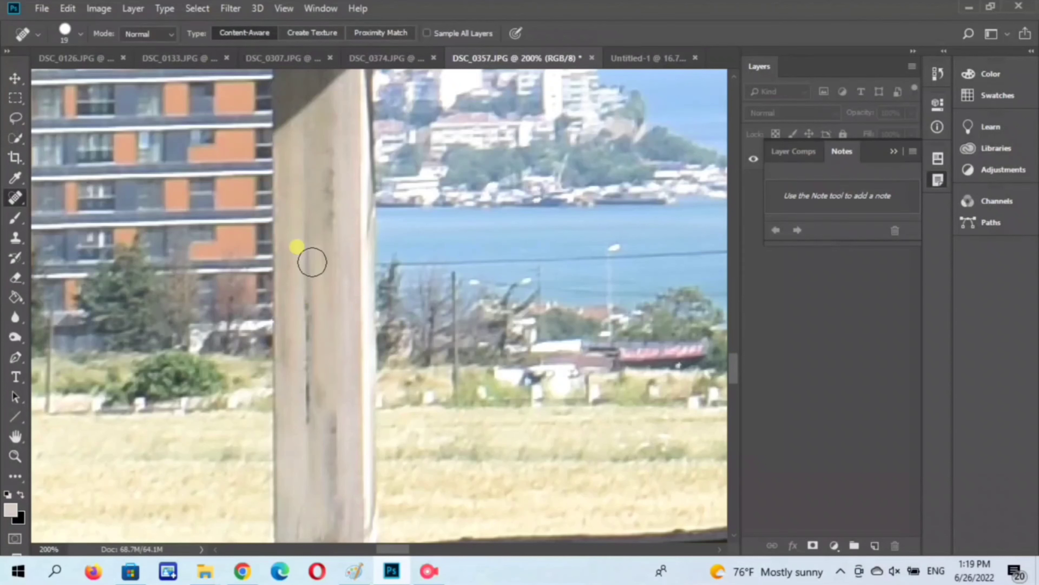
{"action": "mouse_move", "coordinate": [312, 261]}
{"action": "left_mouse_down"}
{"action": "mouse_move", "coordinate": [309, 459]}
{"action": "mouse_move", "coordinate": [333, 425]}
{"action": "left_mouse_up"}
{"action": "left_click", "coordinate": [337, 168]}
{"action": "left_click_drag", "start_coordinate": [303, 203], "coordinate": [307, 275]}
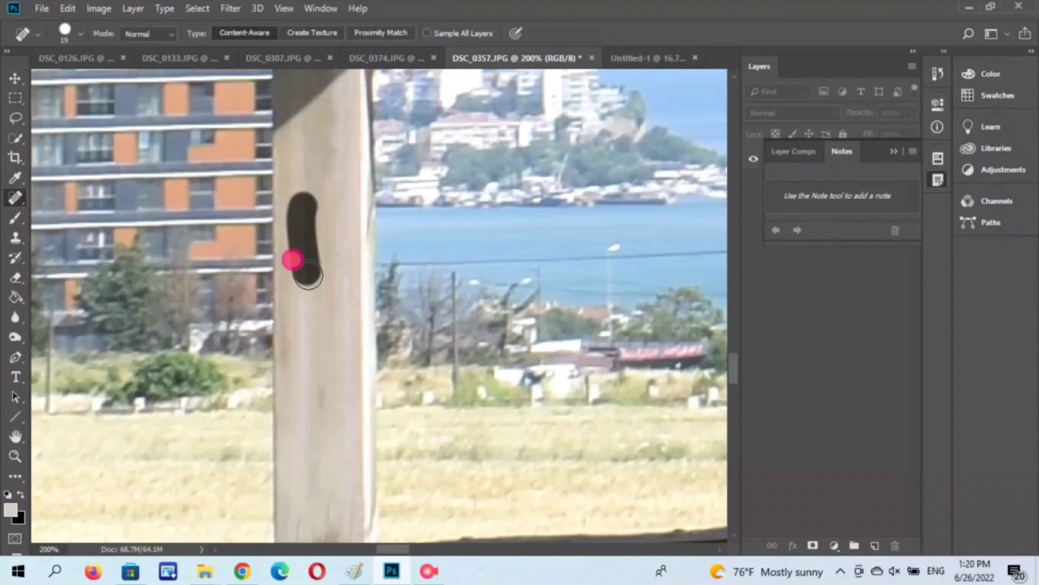
{"action": "left_click", "coordinate": [329, 115]}
{"action": "left_click_drag", "start_coordinate": [330, 326], "coordinate": [333, 519]}
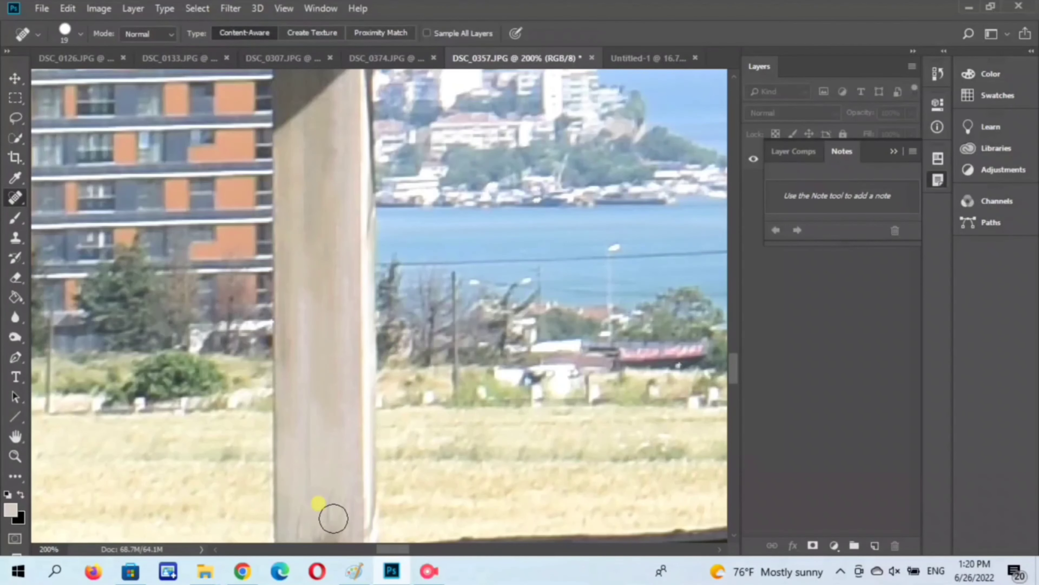
- Brush over the knot and the dark streaks around it lower on the front post with the Spot Healing Brush
{"action": "key", "text": "ctrl+minus"}
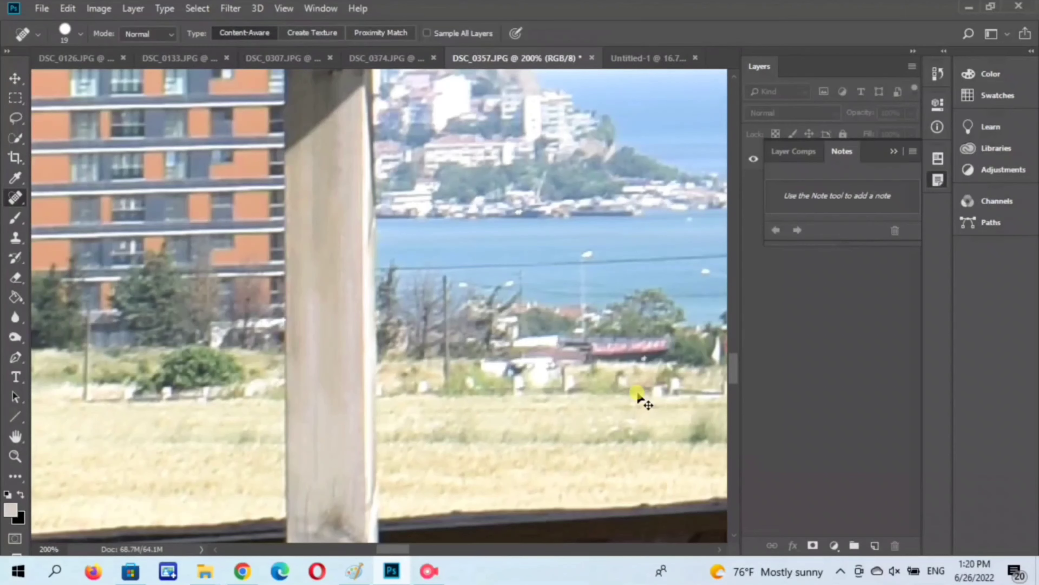
{"action": "key", "text": "ctrl+minus"}
{"action": "key", "text": "ctrl+minus"}
{"action": "key", "text": "ctrl+minus"}
{"action": "key", "text": "ctrl+minus"}
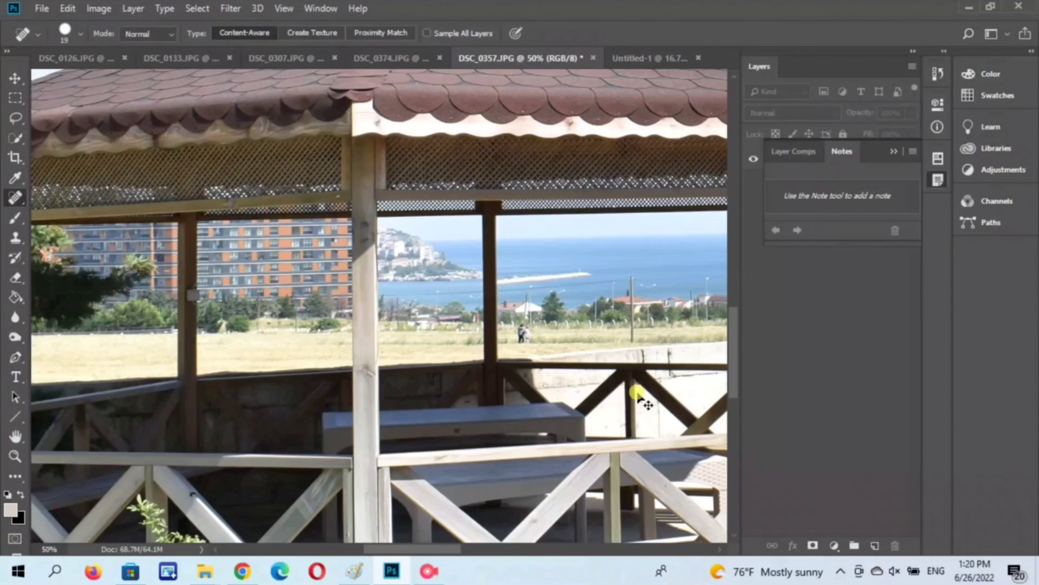
{"action": "key", "text": "ctrl+minus"}
{"action": "key", "text": "ctrl+1"}
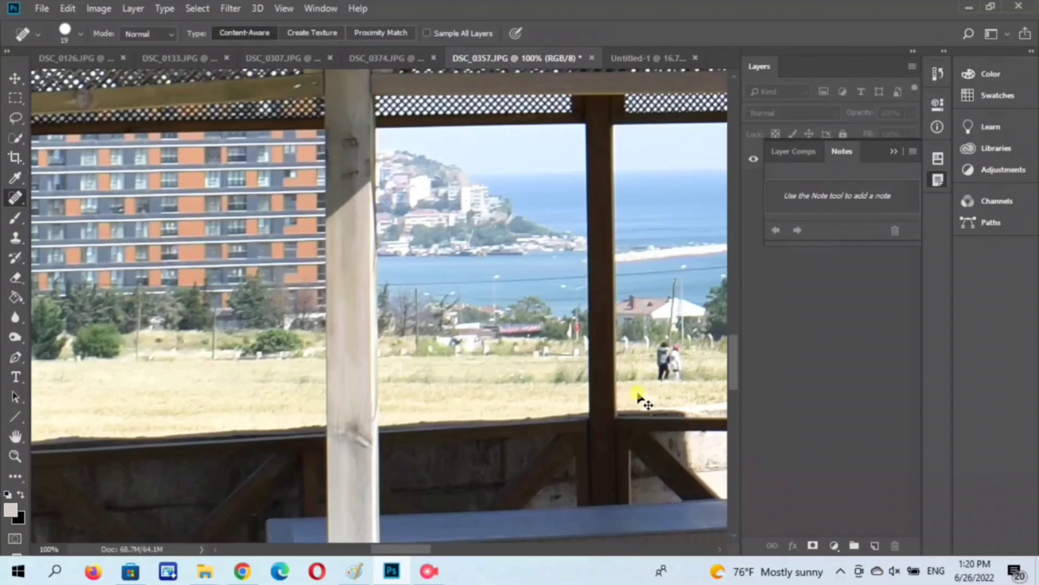
{"action": "key", "text": "ctrl+plus"}
{"action": "left_click_drag", "start_coordinate": [464, 389], "coordinate": [462, 191]}
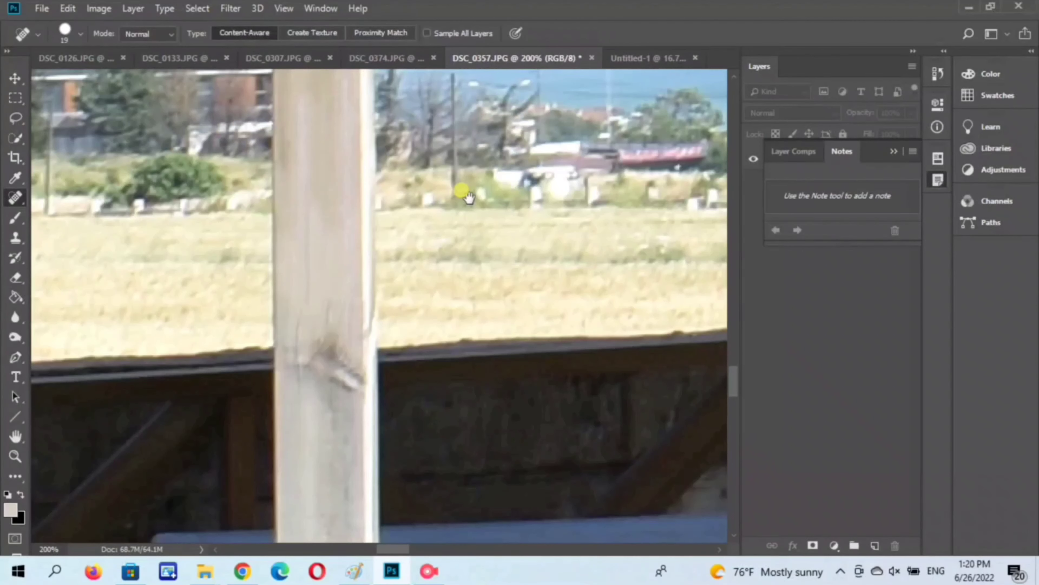
{"action": "left_click_drag", "start_coordinate": [324, 323], "coordinate": [322, 391]}
{"action": "left_click_drag", "start_coordinate": [351, 313], "coordinate": [346, 409]}
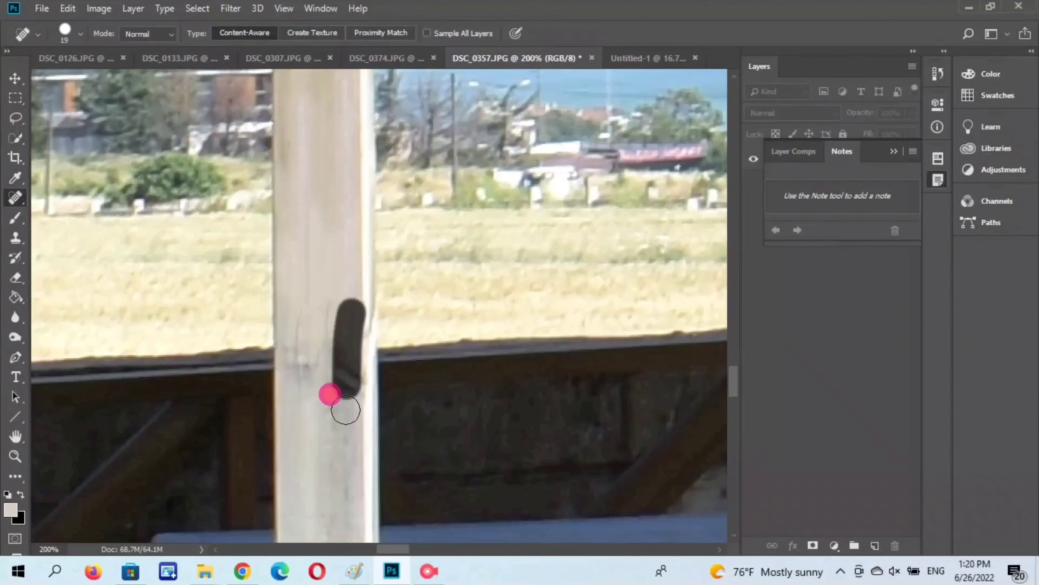
{"action": "left_click_drag", "start_coordinate": [348, 363], "coordinate": [348, 418]}
{"action": "left_click_drag", "start_coordinate": [350, 295], "coordinate": [347, 444]}
{"action": "left_click_drag", "start_coordinate": [309, 320], "coordinate": [309, 360]}
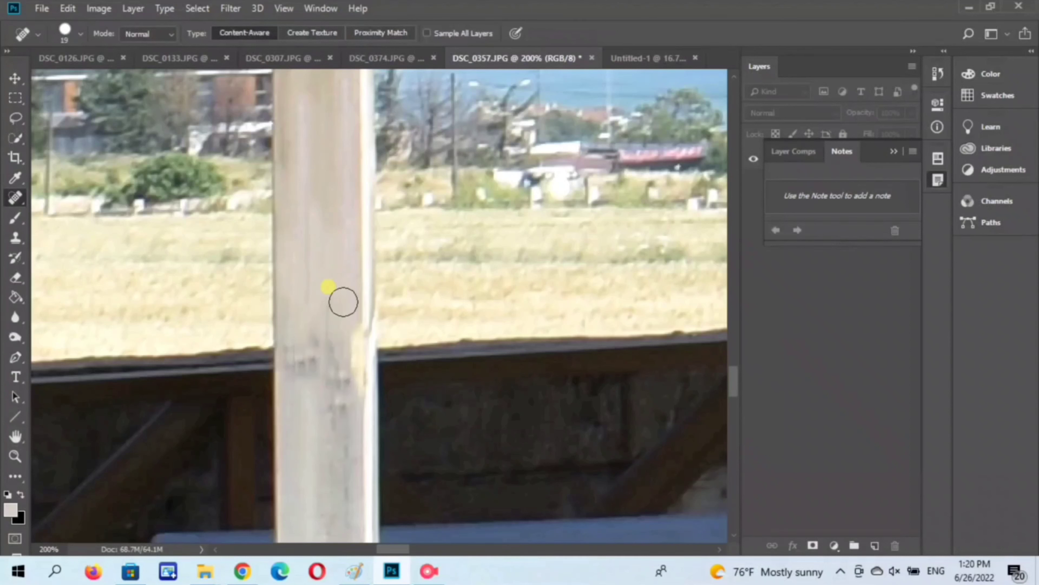
{"action": "left_click_drag", "start_coordinate": [343, 301], "coordinate": [344, 506]}
{"action": "left_click_drag", "start_coordinate": [304, 318], "coordinate": [313, 446]}
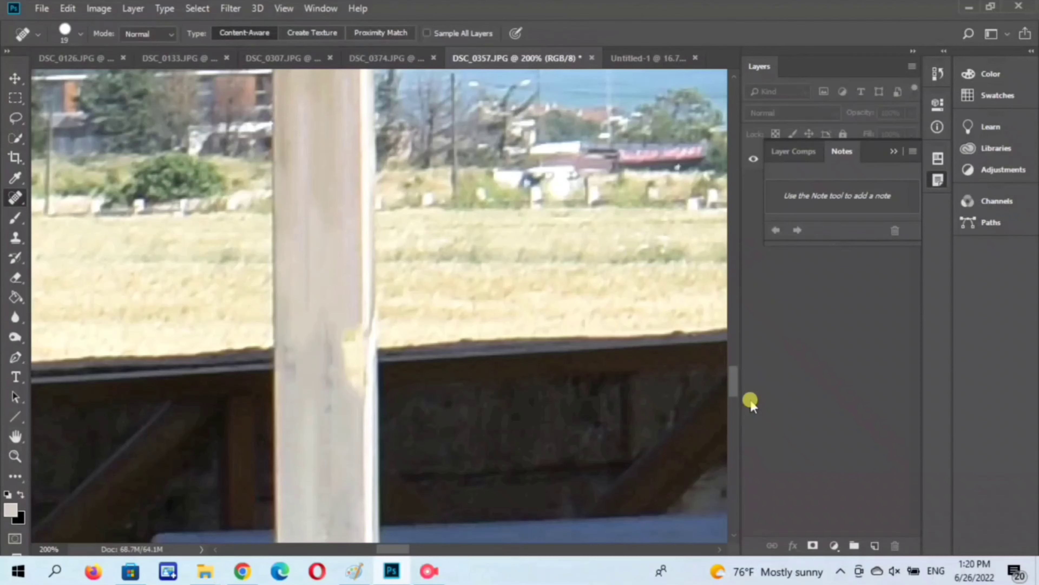
- Compare the retouched post with the whole gazebo, and undo the spot healing and the image flattening
{"action": "key", "text": "ctrl+0"}
{"action": "key", "text": "ctrl+minus"}
{"action": "key", "text": "ctrl+minus"}
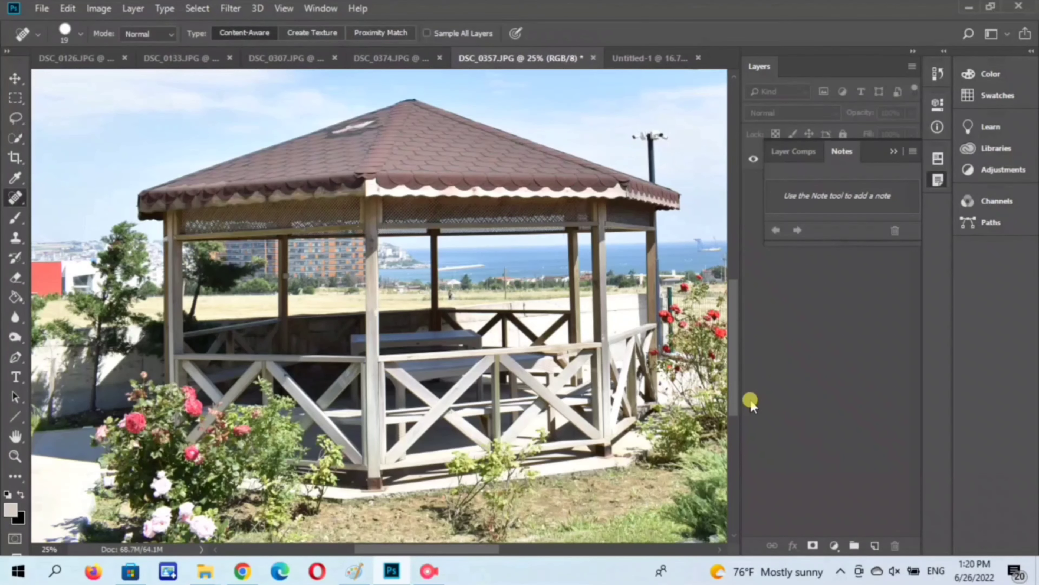
{"action": "key", "text": "ctrl+plus"}
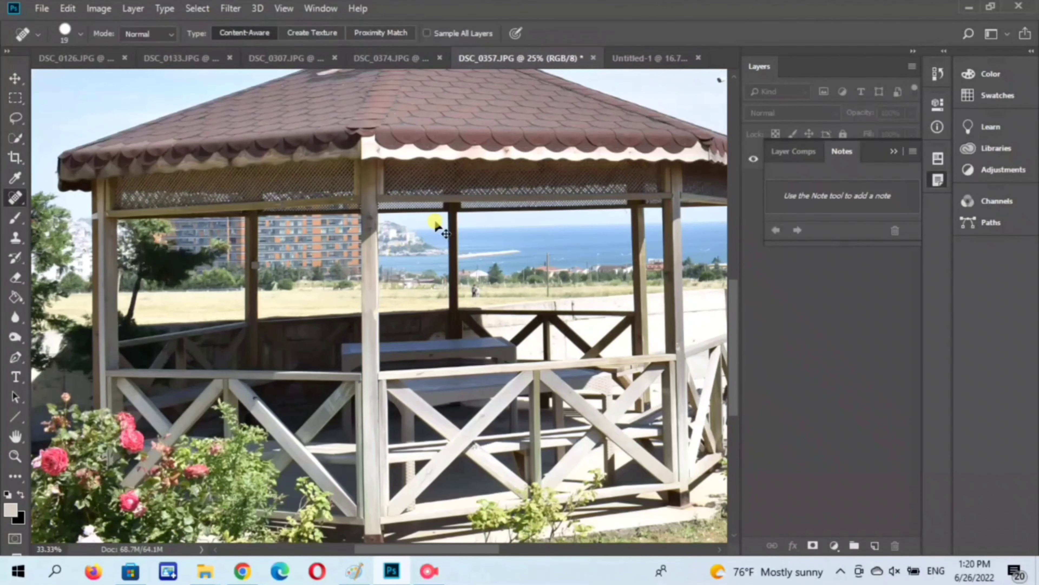
{"action": "key", "text": "ctrl+plus"}
{"action": "key", "text": "ctrl+plus"}
{"action": "key", "text": "ctrl+plus"}
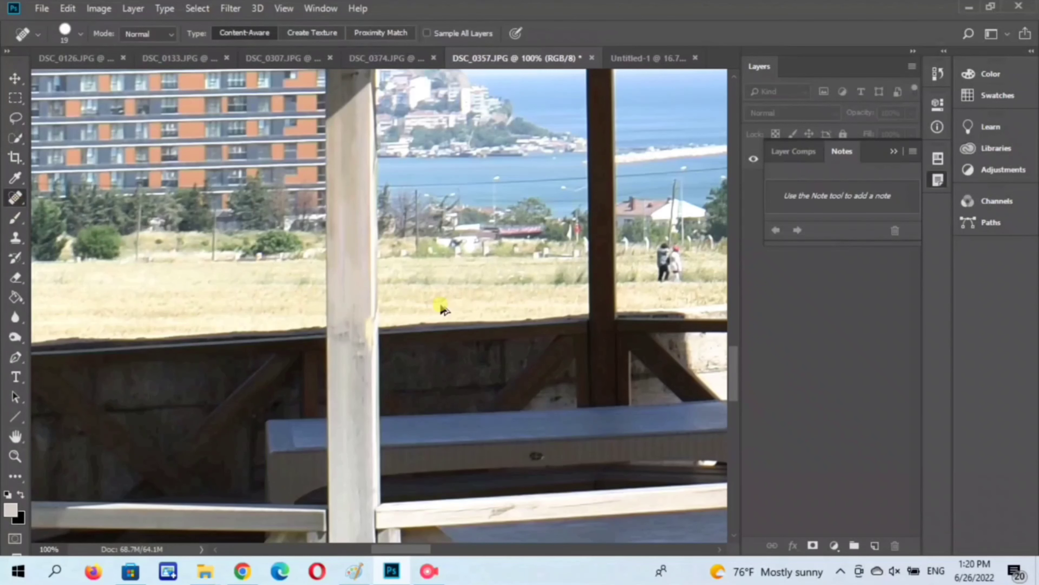
{"action": "key", "text": "ctrl+z"}
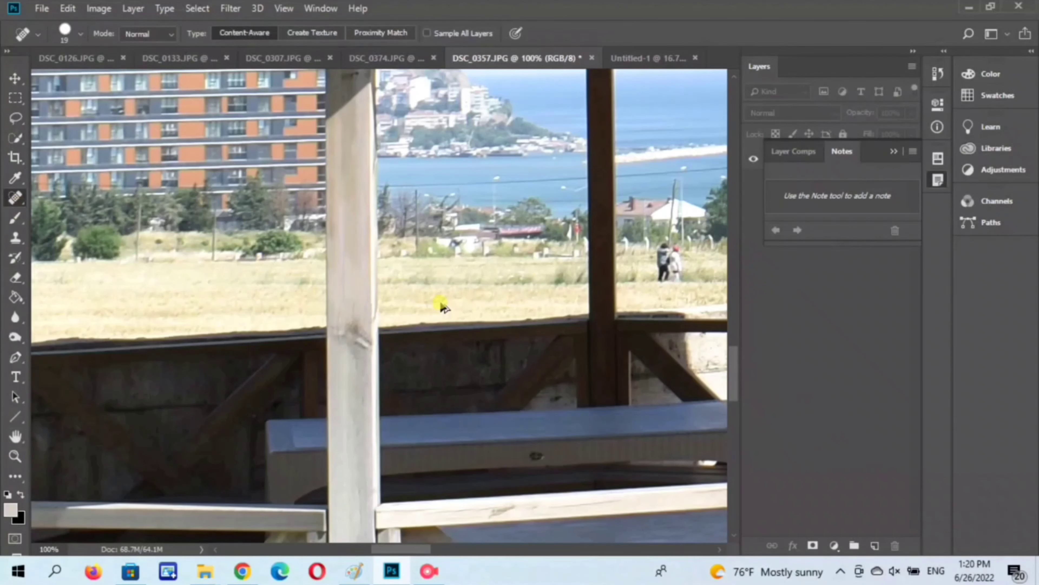
{"action": "key", "text": "ctrl+z"}
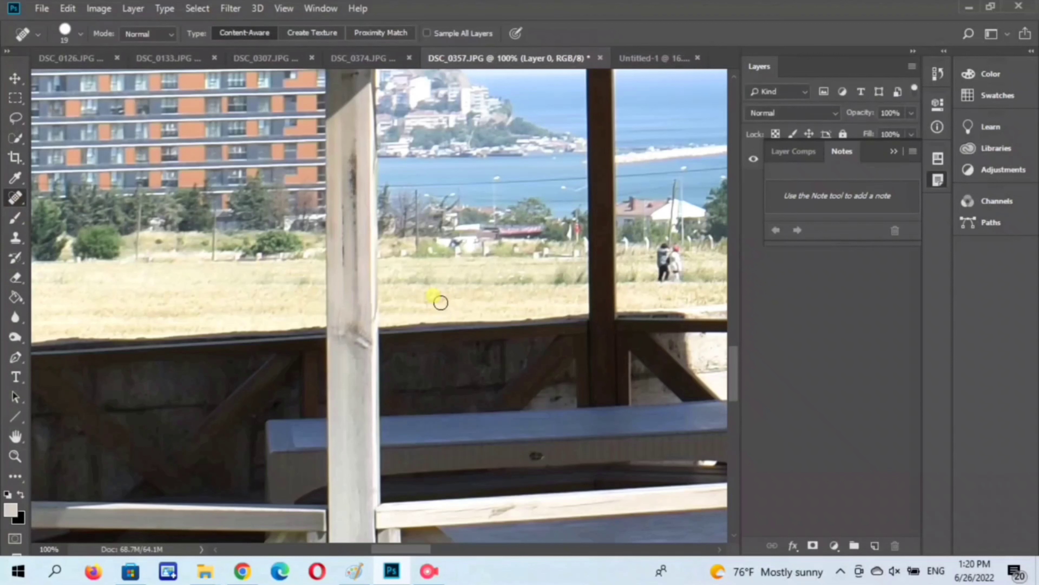
- Switch to the Healing Brush tool and sample clean wood below the front post's knot as the source
{"action": "left_click_drag", "start_coordinate": [12, 200], "coordinate": [47, 215]}
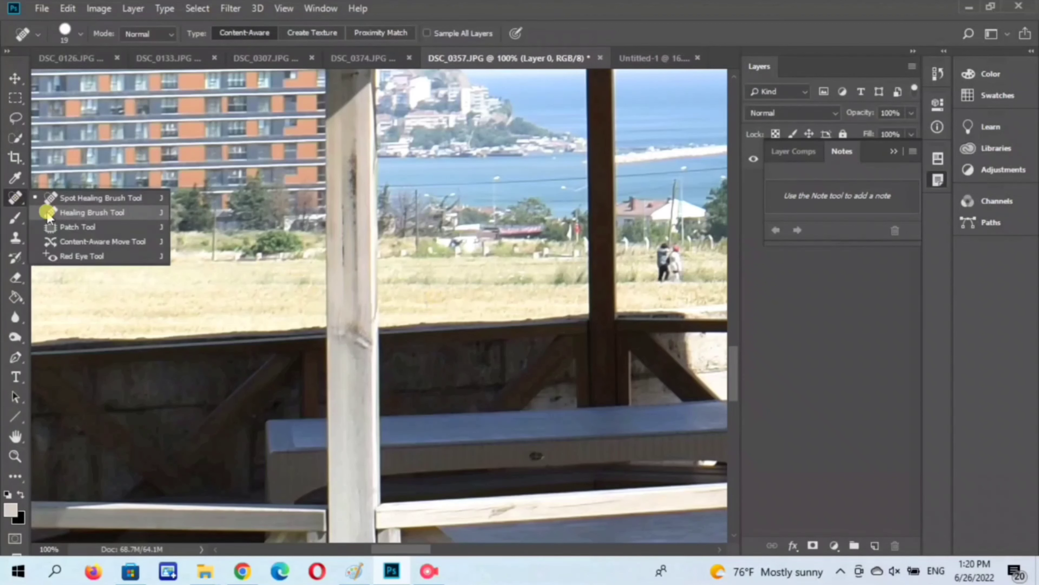
{"action": "left_click", "coordinate": [48, 213]}
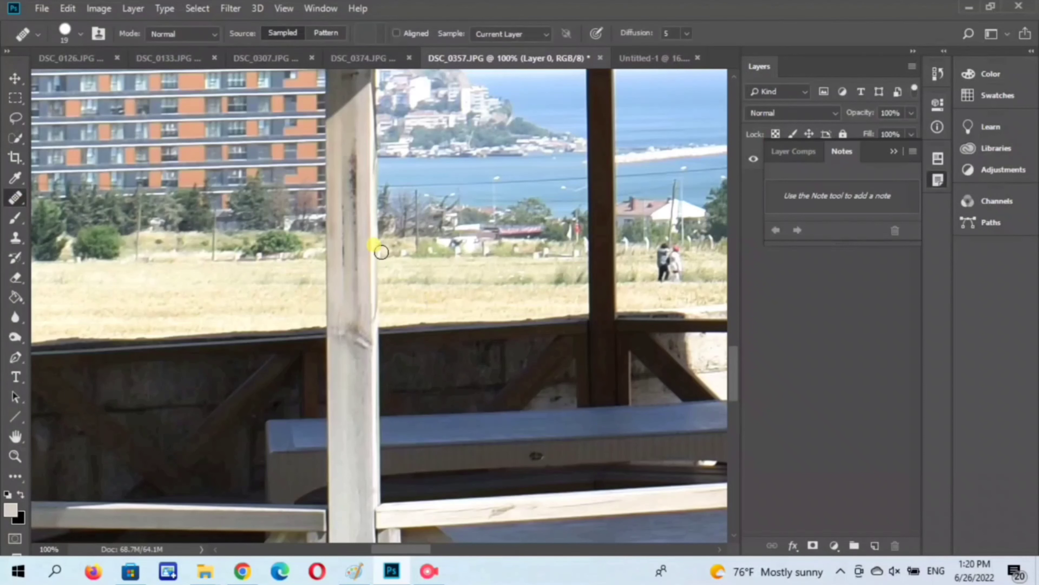
{"action": "left_click", "coordinate": [356, 217]}
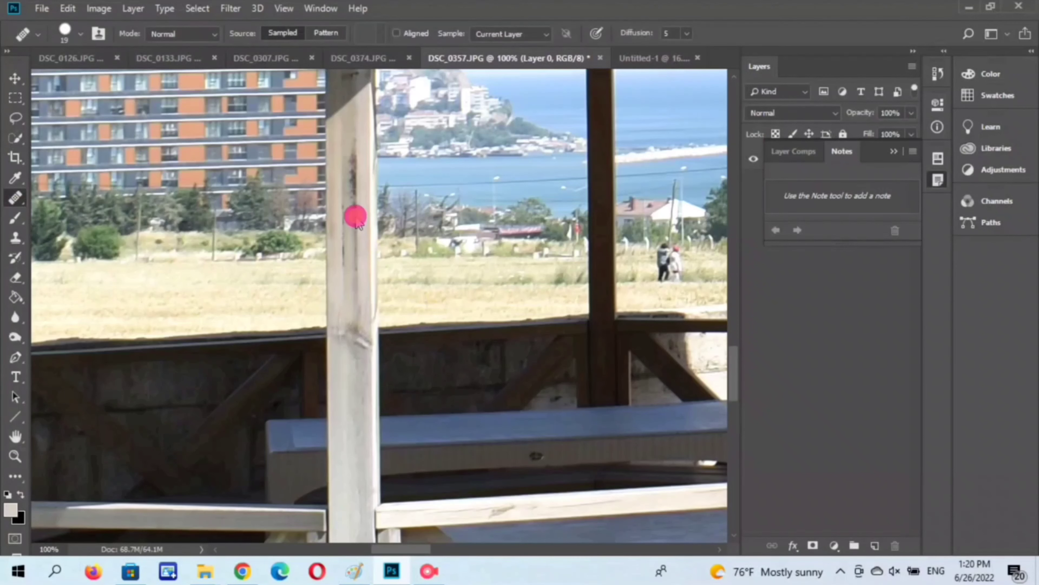
{"action": "left_click", "coordinate": [523, 221]}
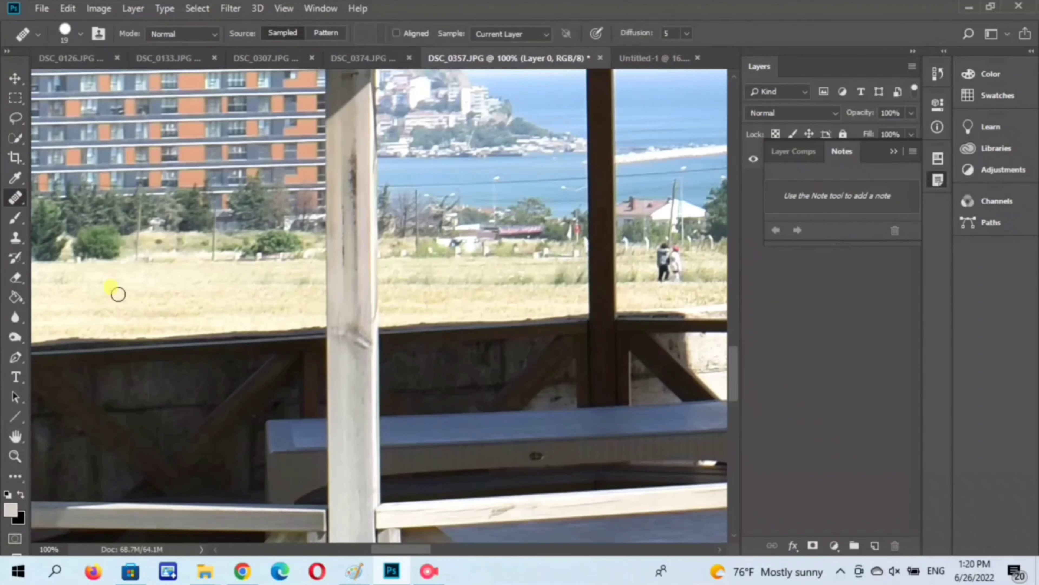
{"action": "left_click", "coordinate": [356, 383], "text": "alt"}
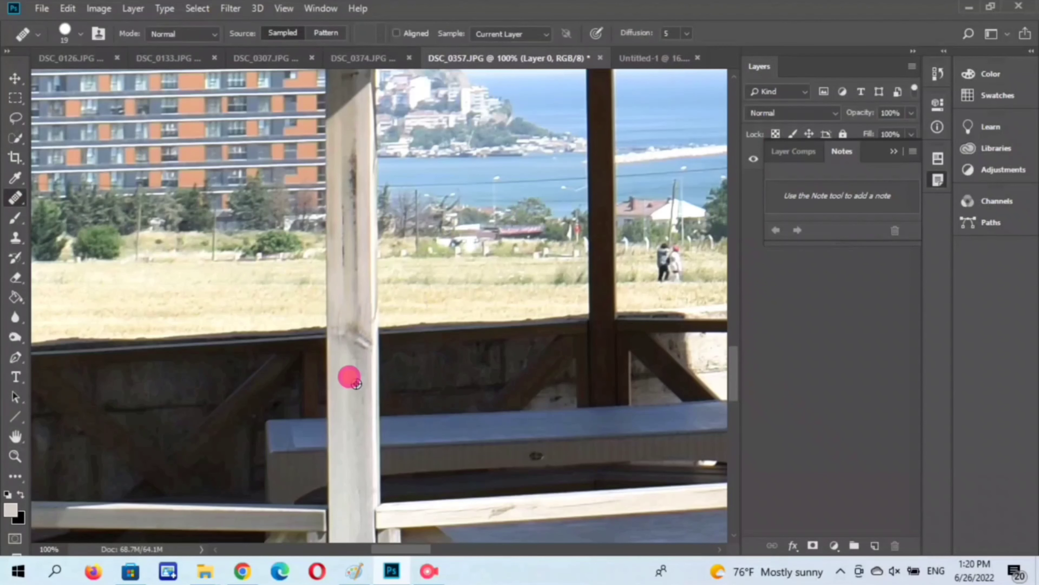
{"action": "left_click", "coordinate": [356, 341]}
- Enlarge the Healing Brush to 30 pixels, resample clean wood on the post, and paint over the knot
{"action": "key", "text": "ctrl+plus"}
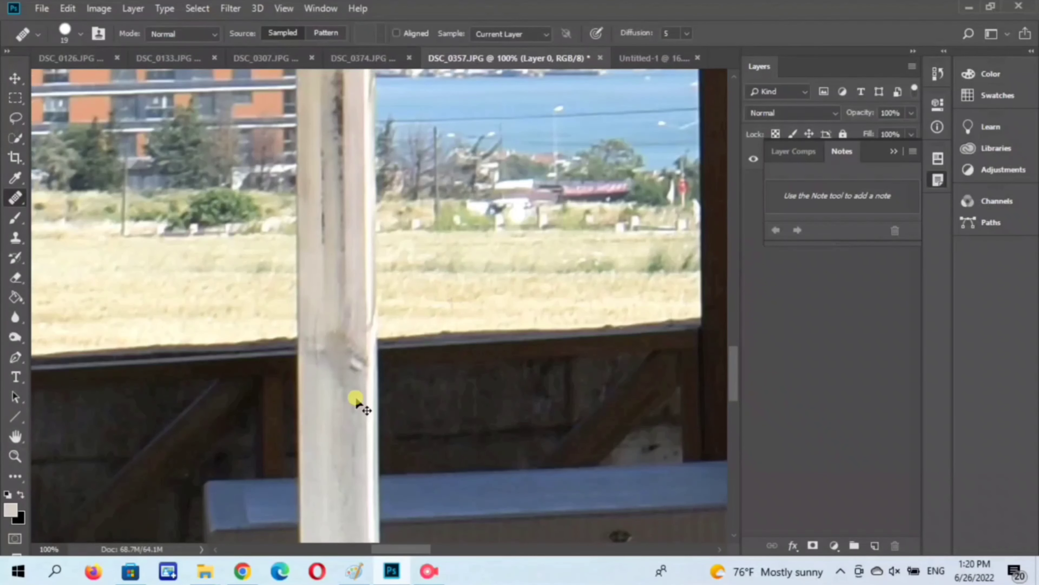
{"action": "key", "text": "ctrl+plus"}
{"action": "key", "text": "ctrl+plus"}
{"action": "key", "text": "space"}
{"action": "left_click_drag", "start_coordinate": [329, 397], "coordinate": [341, 260]}
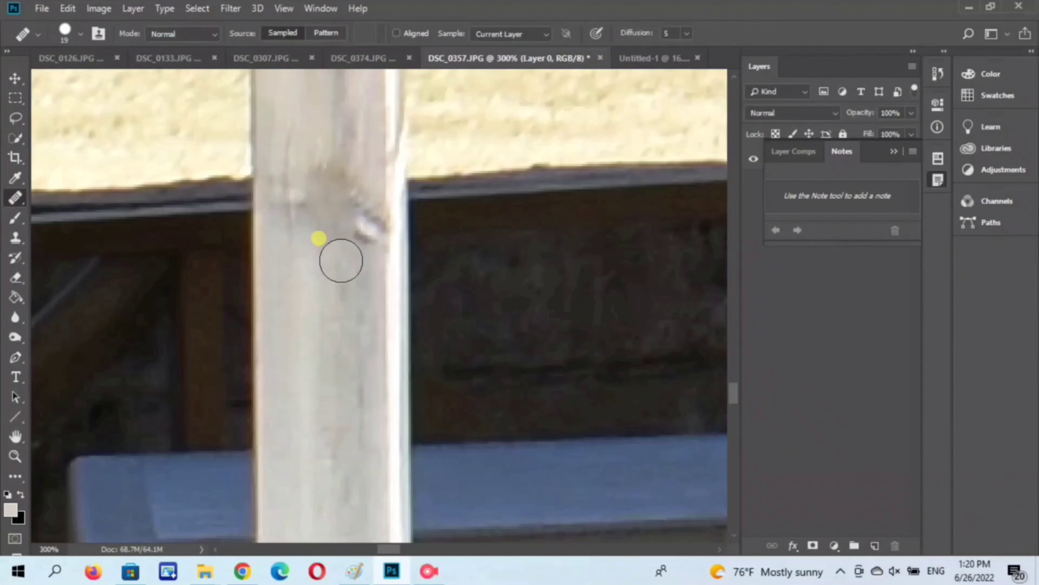
{"action": "key", "text": "bracketright"}
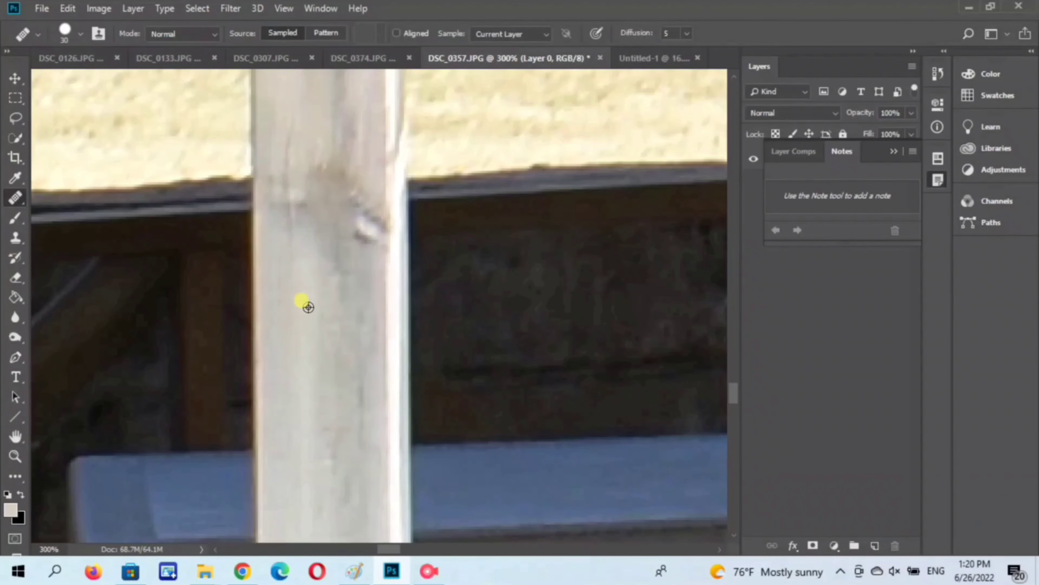
{"action": "left_click", "coordinate": [351, 210]}
{"action": "left_click", "coordinate": [300, 243], "text": "alt"}
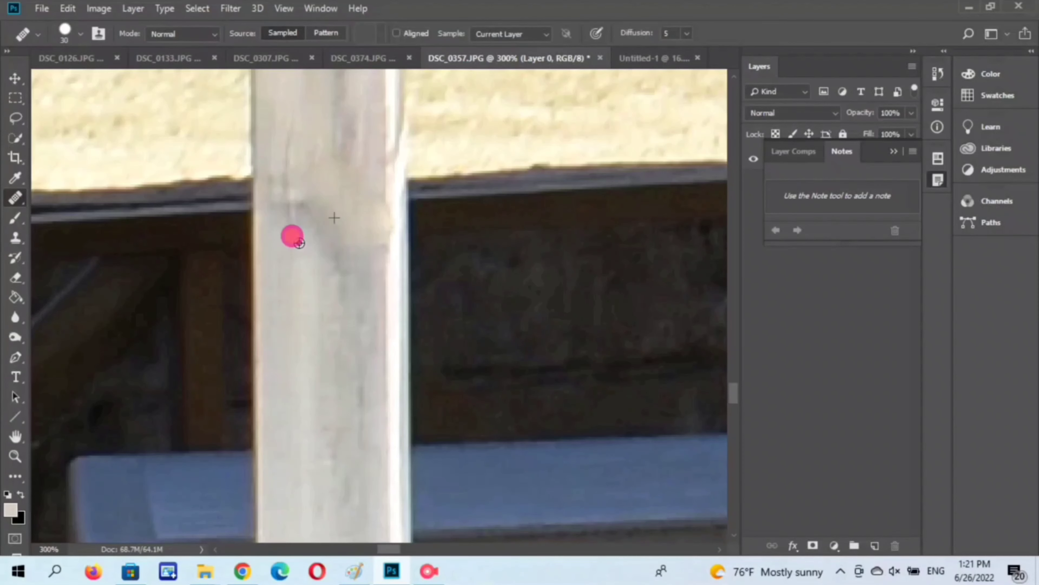
{"action": "left_click", "coordinate": [303, 221]}
{"action": "left_click_drag", "start_coordinate": [331, 169], "coordinate": [345, 272]}
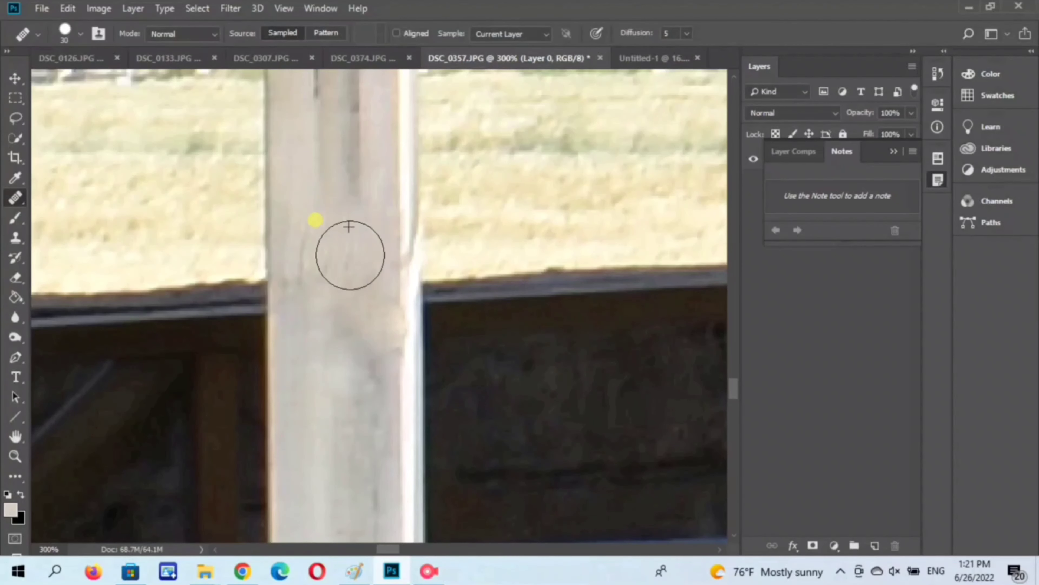
{"action": "left_click_drag", "start_coordinate": [350, 255], "coordinate": [345, 257]}
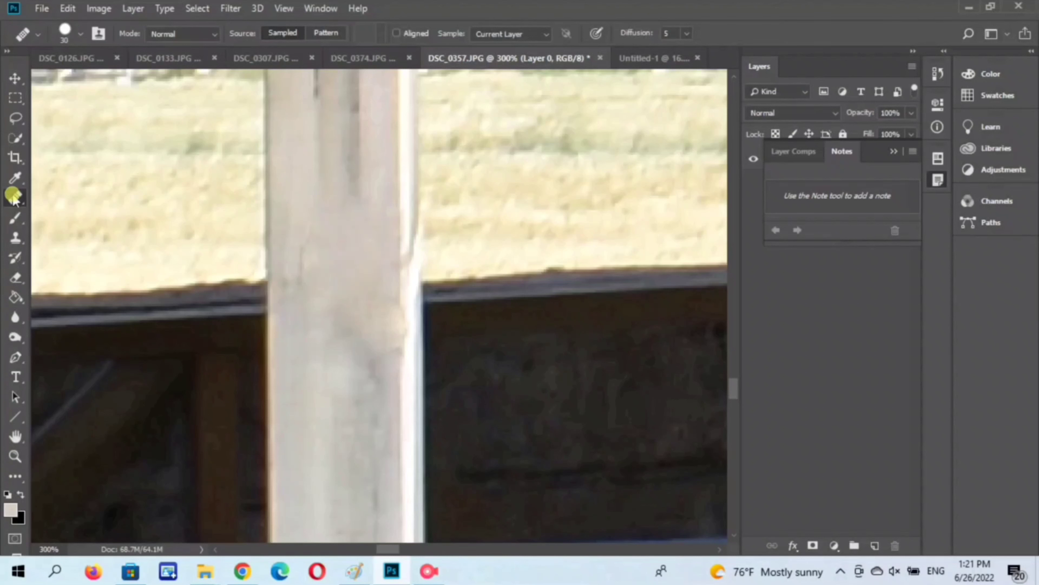
- Undo the Healing Brush strokes over the post's knot
{"action": "right_click", "coordinate": [13, 197]}
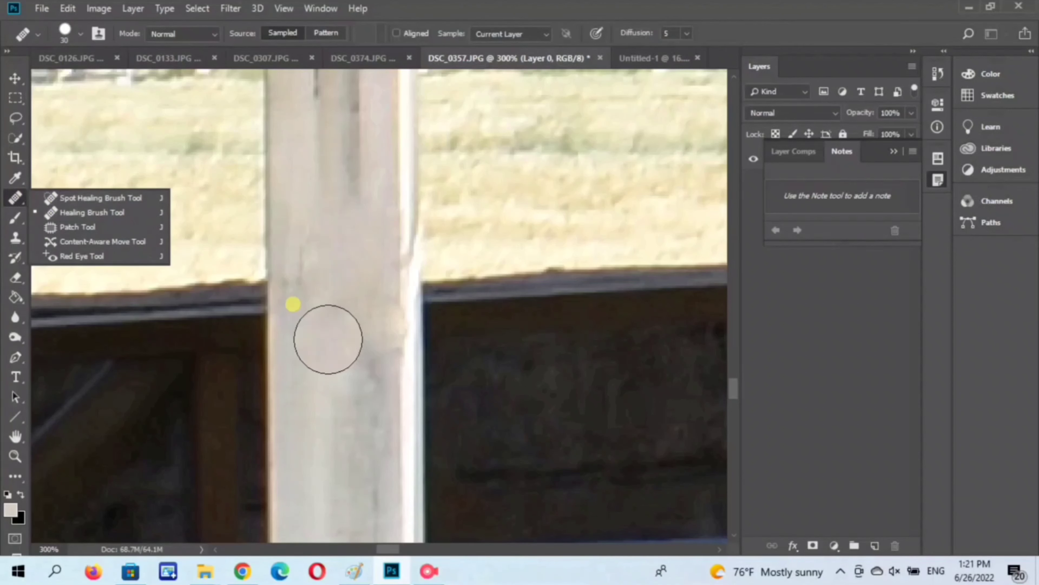
{"action": "left_click", "coordinate": [328, 339]}
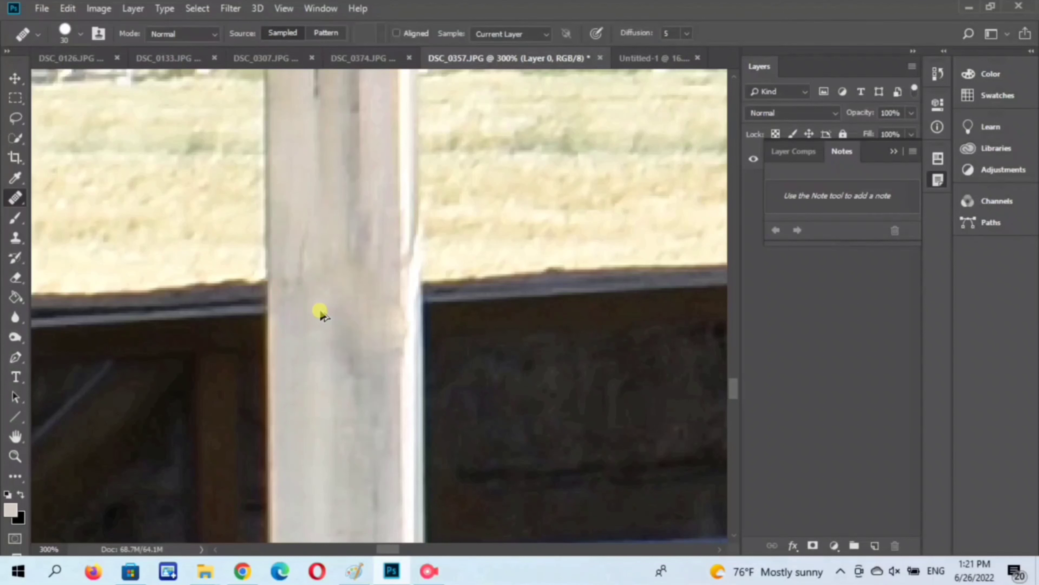
{"action": "key", "text": "ctrl+alt+z"}
{"action": "key", "text": "ctrl+alt+z"}
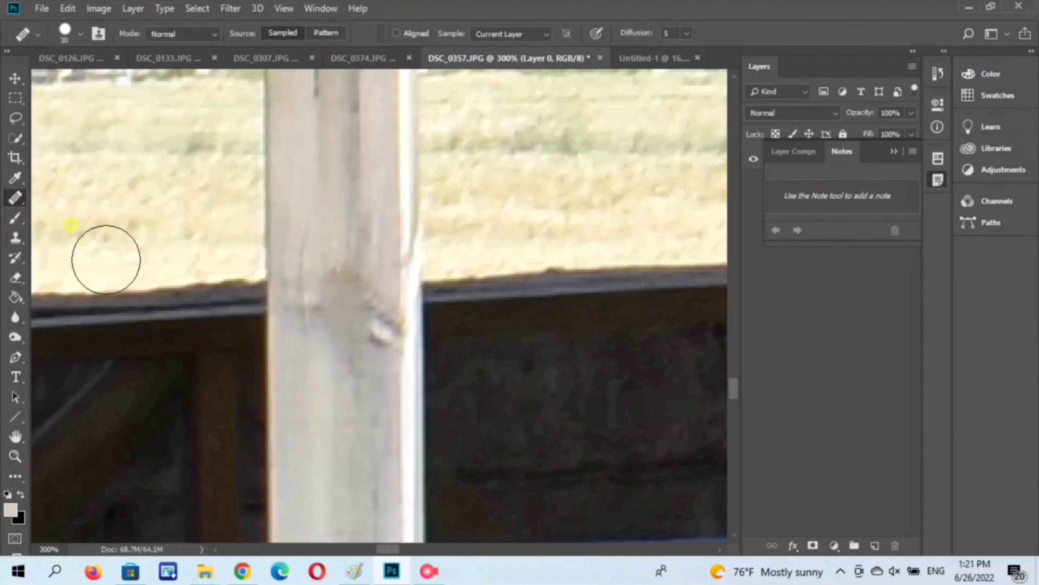
- Switch to the Patch tool and outline the upper part of the knot on the post
{"action": "right_click", "coordinate": [15, 199]}
{"action": "left_click", "coordinate": [68, 227]}
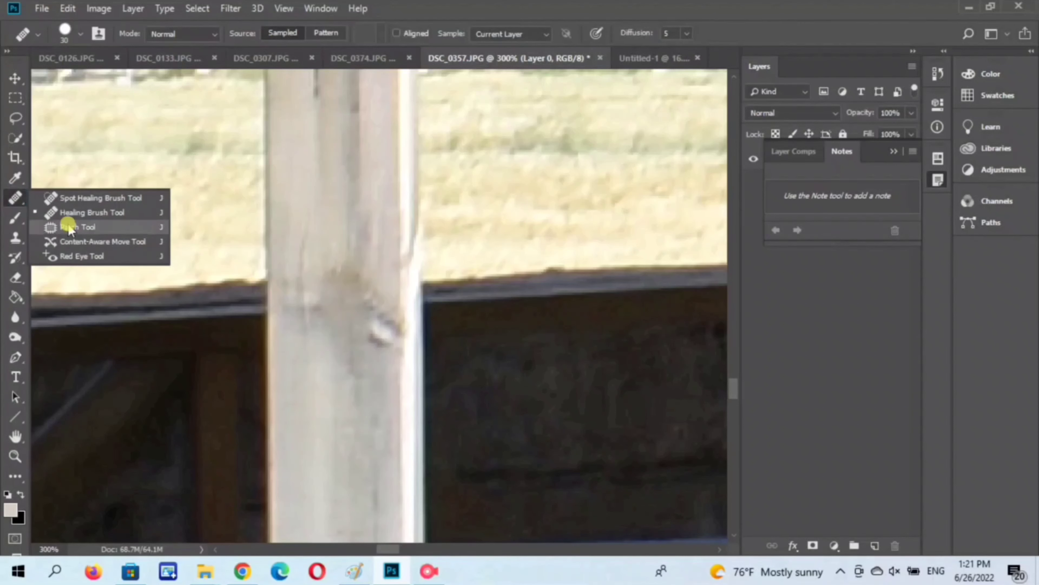
{"action": "left_click", "coordinate": [320, 274]}
{"action": "mouse_move", "coordinate": [306, 254]}
{"action": "left_mouse_down"}
{"action": "mouse_move", "coordinate": [327, 285]}
{"action": "mouse_move", "coordinate": [315, 237]}
{"action": "left_mouse_up"}
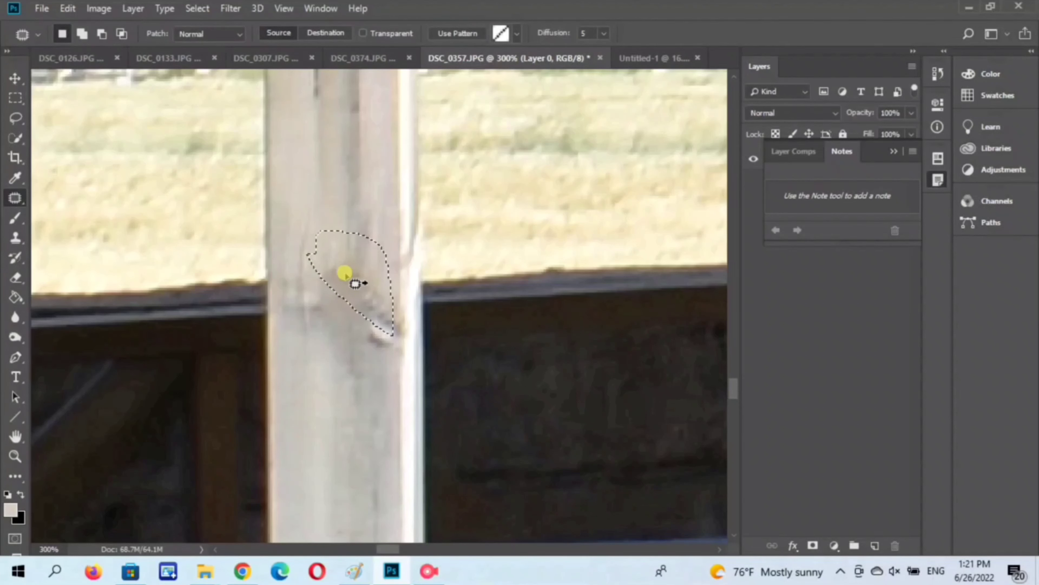
- Patch the outlined area with the clean wood above it, and clear the selection using the Rectangular Marquee tool
{"action": "left_click_drag", "start_coordinate": [346, 273], "coordinate": [319, 327]}
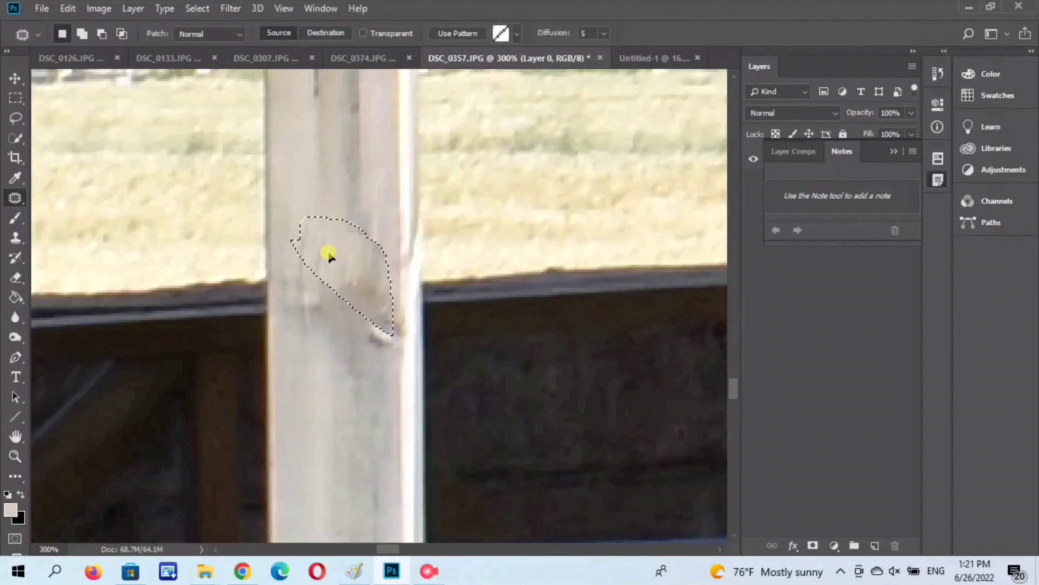
{"action": "left_click_drag", "start_coordinate": [329, 256], "coordinate": [308, 167]}
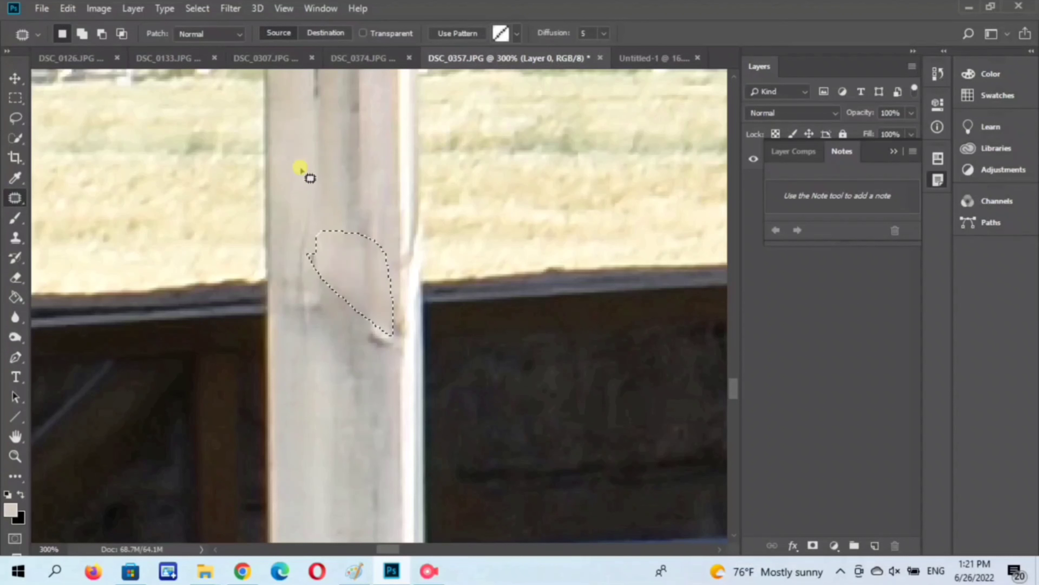
{"action": "key", "text": "m"}
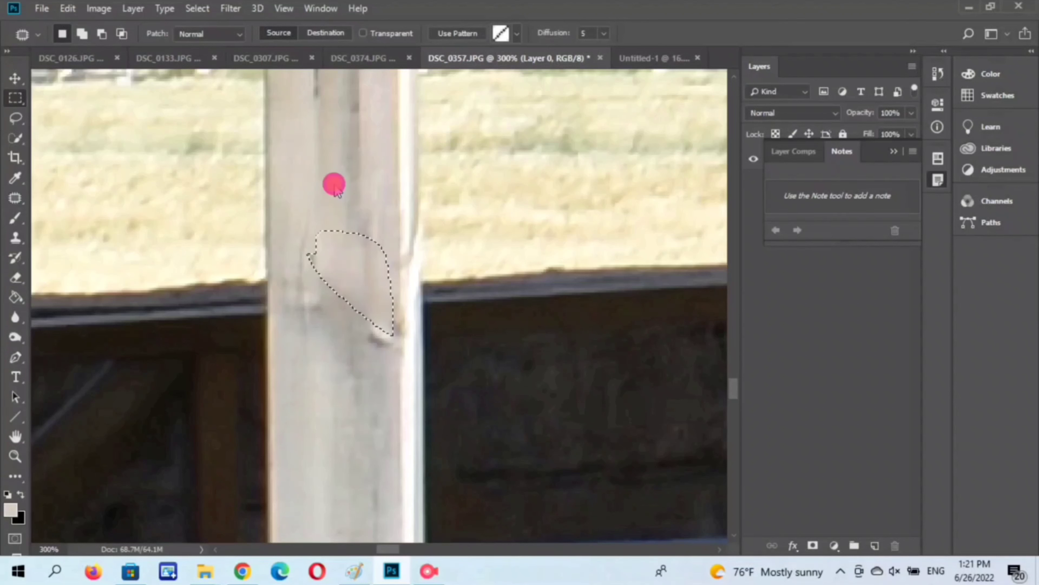
{"action": "left_click", "coordinate": [335, 184]}
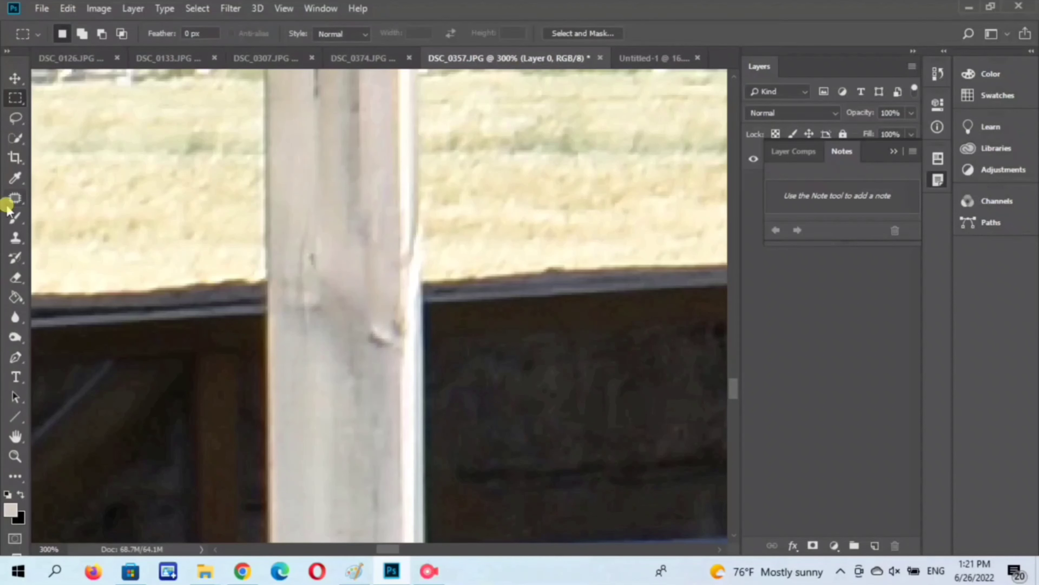
- Try painting a horizontal stroke across the wooden post with the Brush tool, and undo it
{"action": "left_click", "coordinate": [15, 198]}
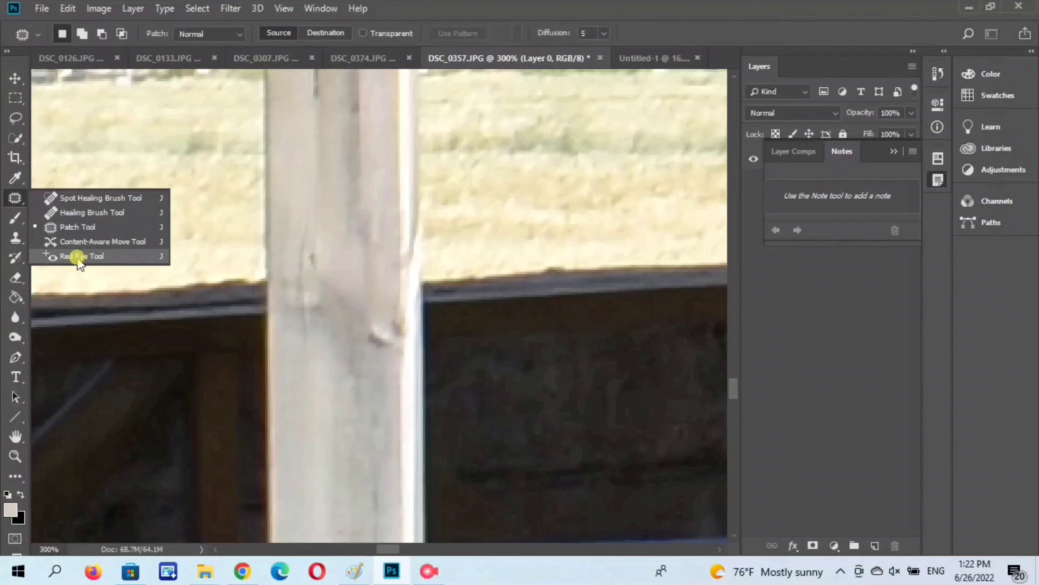
{"action": "left_click", "coordinate": [13, 218]}
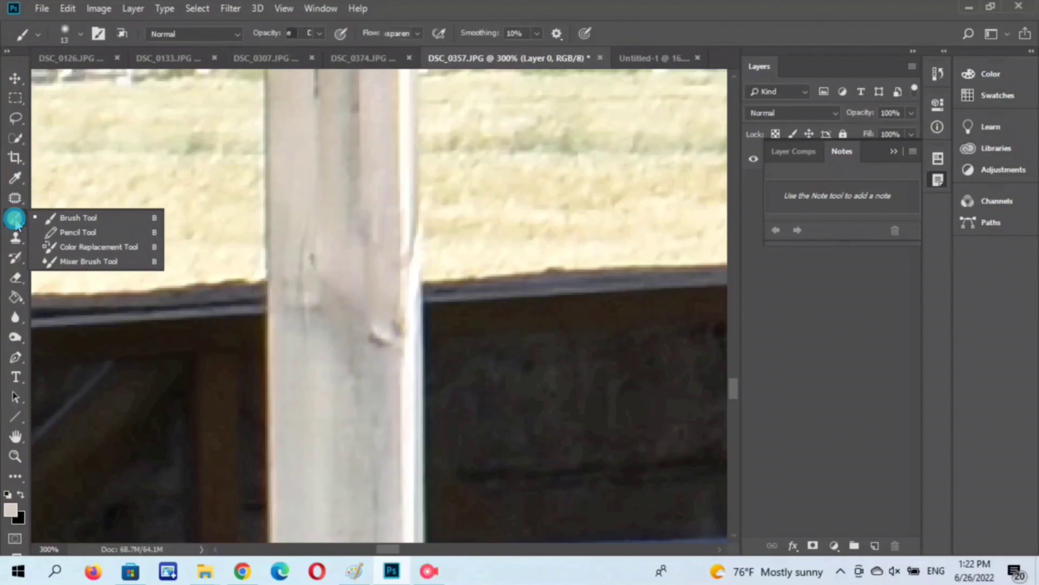
{"action": "left_click", "coordinate": [50, 219]}
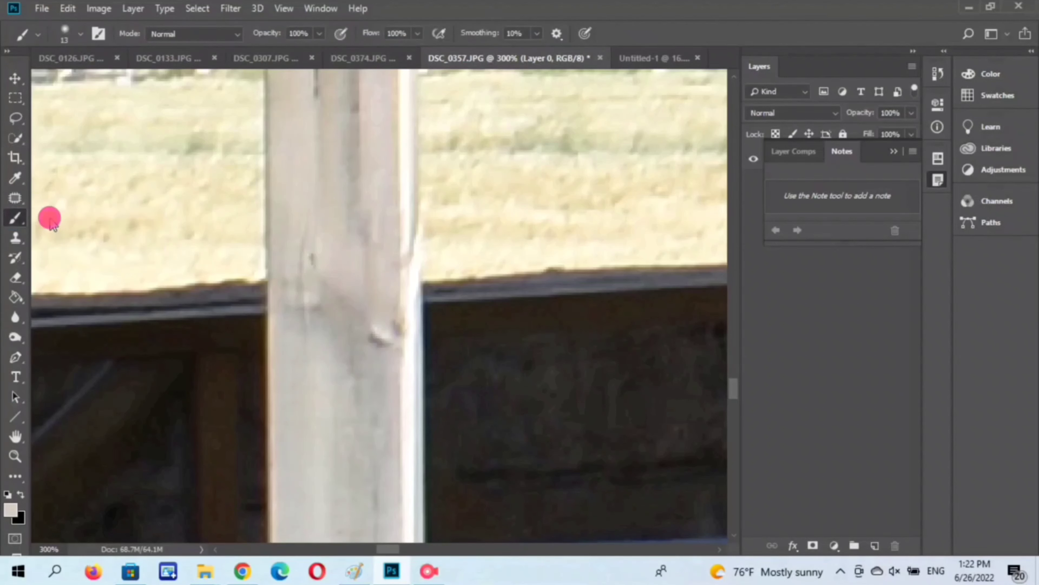
{"action": "mouse_move", "coordinate": [223, 341]}
{"action": "left_mouse_down"}
{"action": "mouse_move", "coordinate": [445, 335]}
{"action": "mouse_move", "coordinate": [480, 325]}
{"action": "left_mouse_up"}
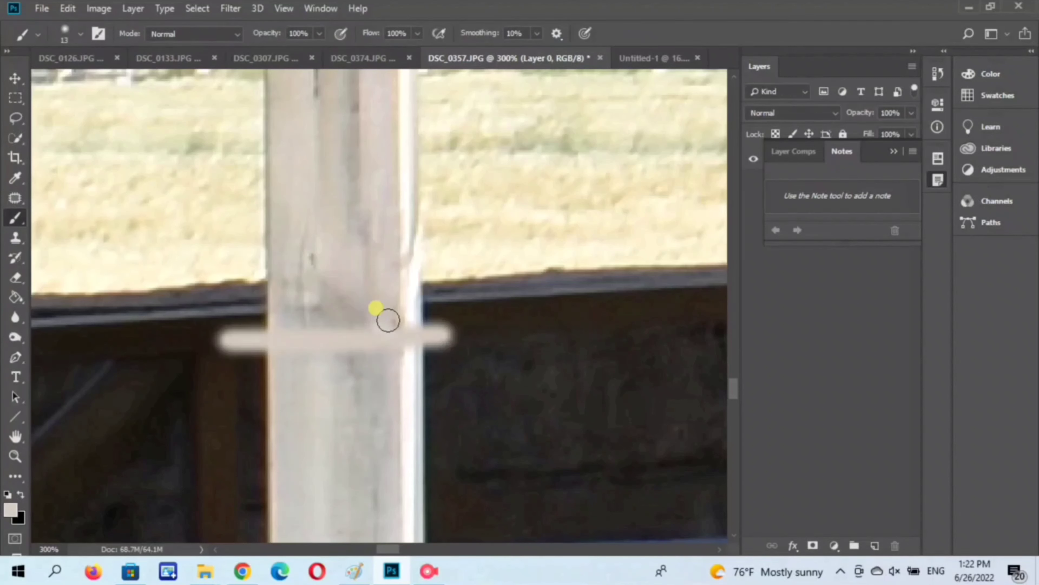
{"action": "key", "text": "ctrl+z"}
- Sample the brown colour of the table's edge beside its small dark hole with the Eyedropper tool
{"action": "mouse_move", "coordinate": [407, 314]}
{"action": "left_mouse_down"}
{"action": "mouse_move", "coordinate": [384, 307]}
{"action": "mouse_move", "coordinate": [253, 335]}
{"action": "left_mouse_up"}
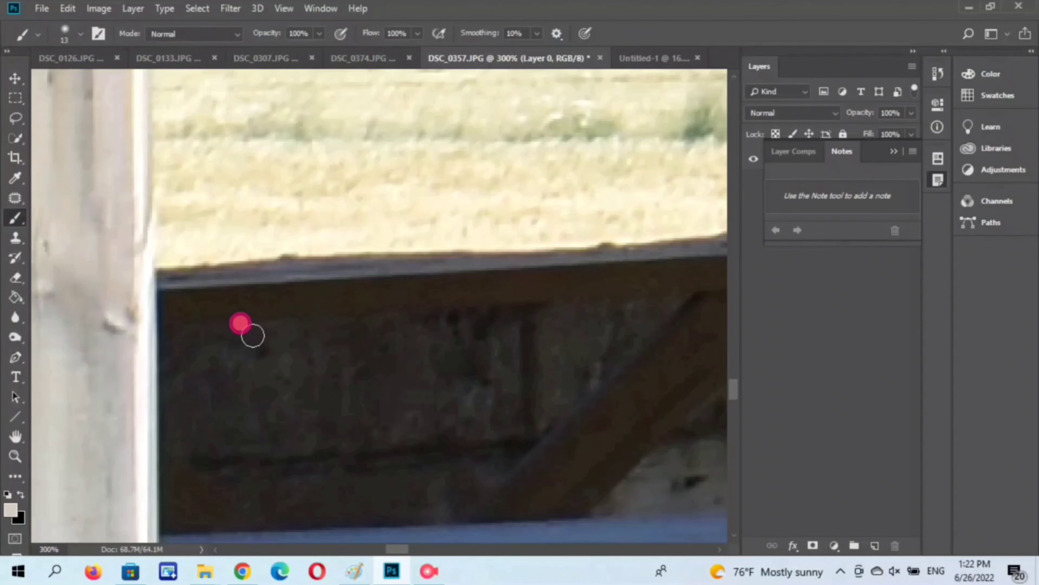
{"action": "key", "text": "ctrl+1"}
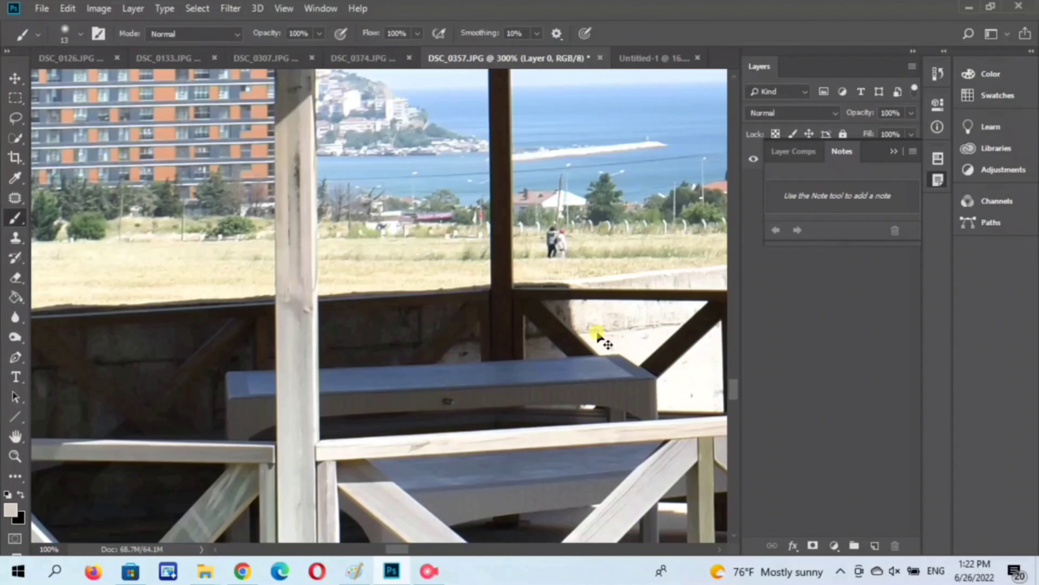
{"action": "key", "text": "ctrl+minus"}
{"action": "key", "text": "ctrl+minus"}
{"action": "key", "text": "ctrl+1"}
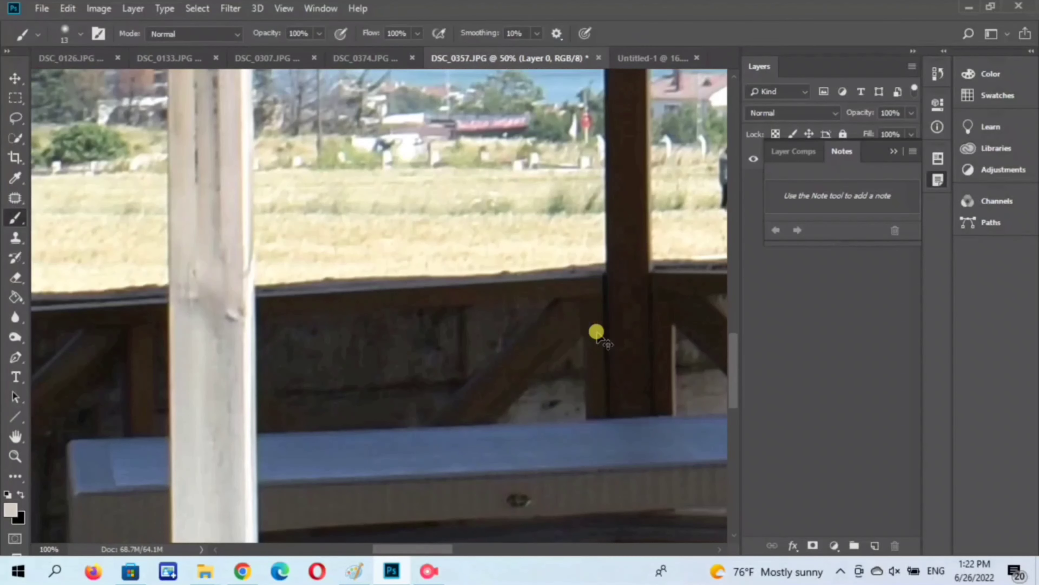
{"action": "key", "text": "ctrl+plus"}
{"action": "key", "text": "ctrl+plus"}
{"action": "left_click_drag", "start_coordinate": [405, 472], "coordinate": [155, 185]}
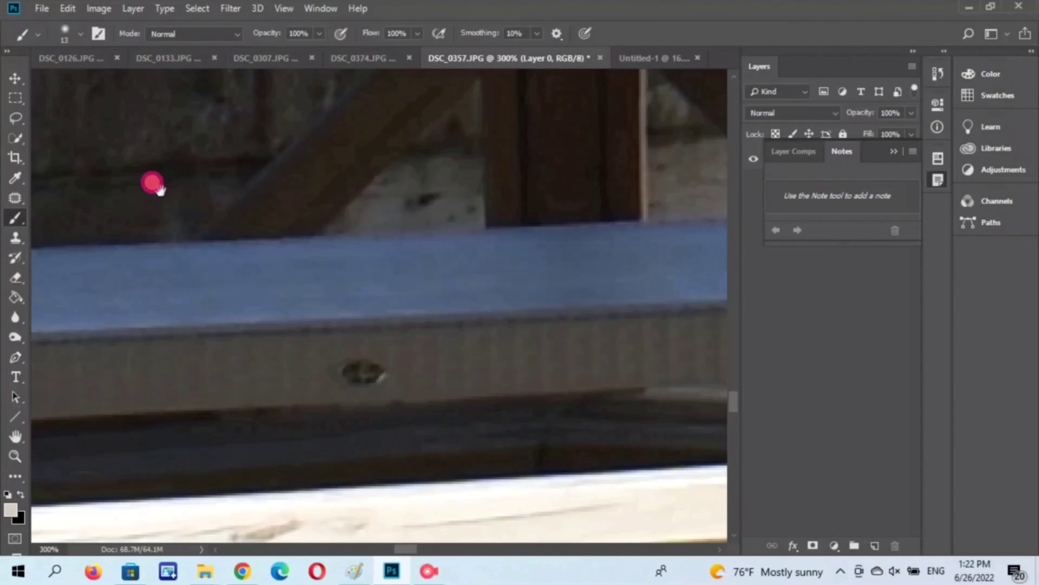
{"action": "left_click", "coordinate": [332, 366]}
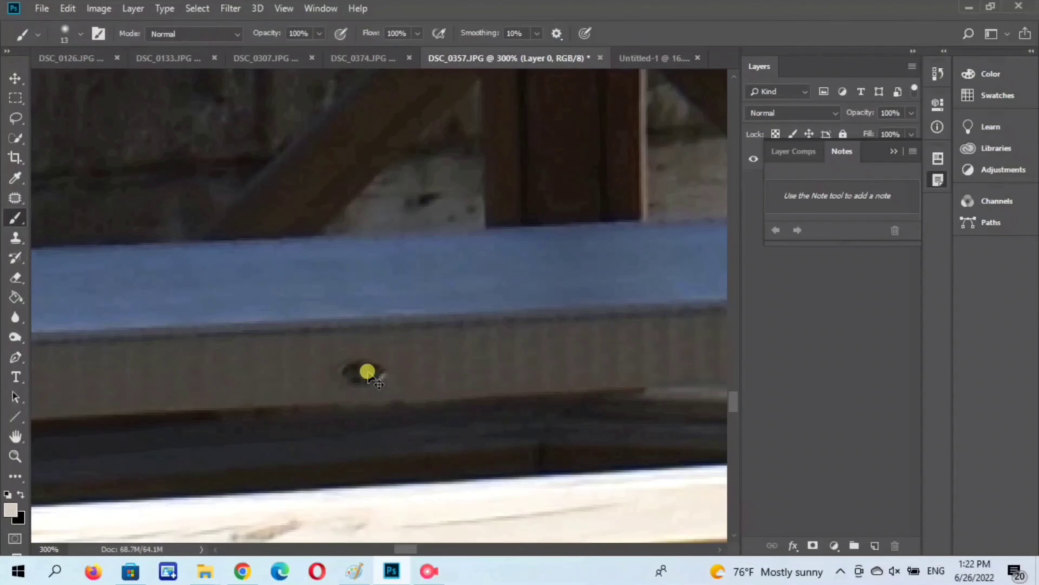
{"action": "key", "text": "ctrl+minus"}
{"action": "key", "text": "ctrl+plus"}
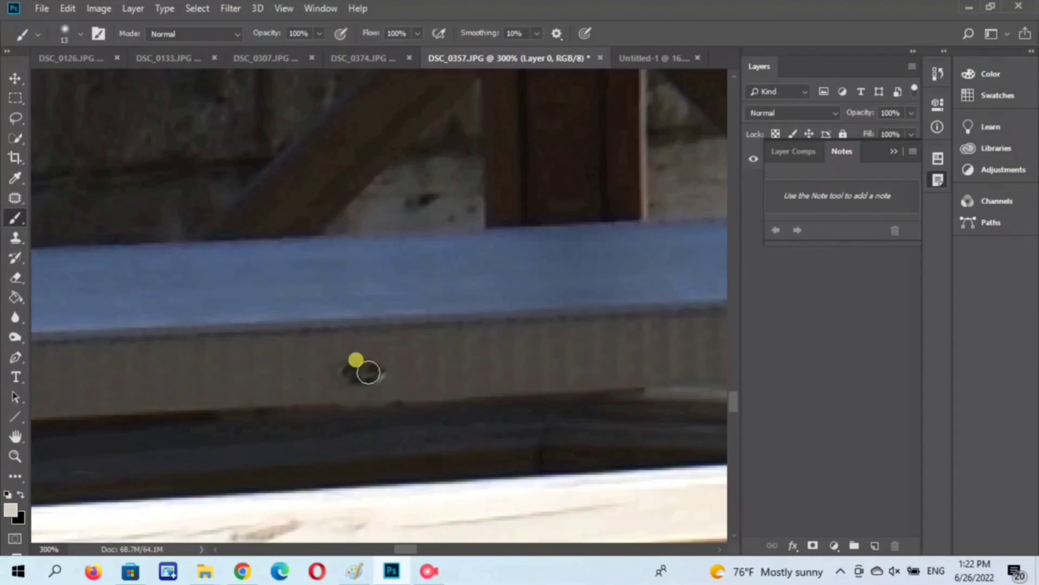
{"action": "key", "text": "ctrl+plus"}
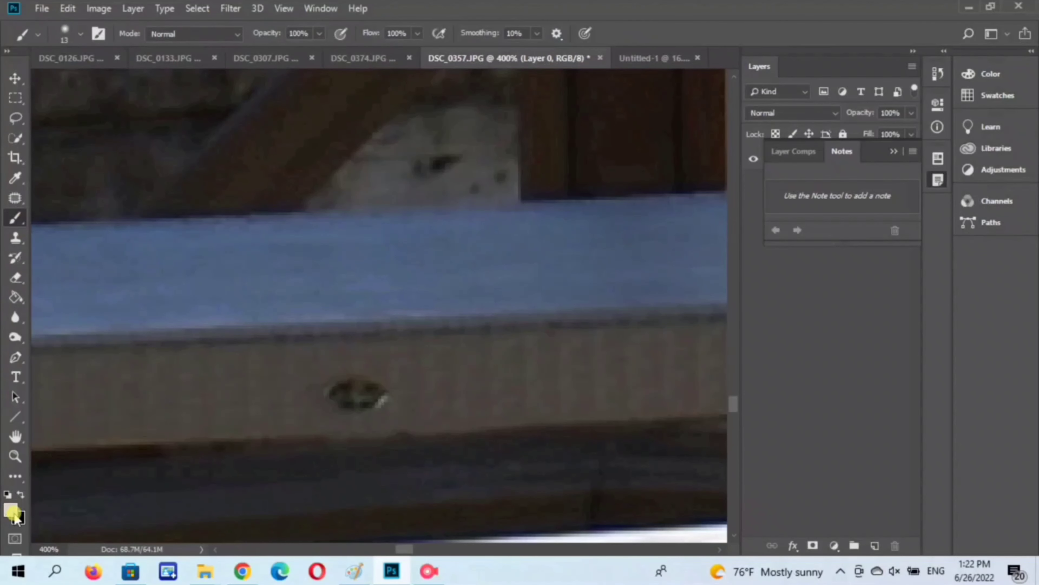
{"action": "left_click", "coordinate": [14, 476]}
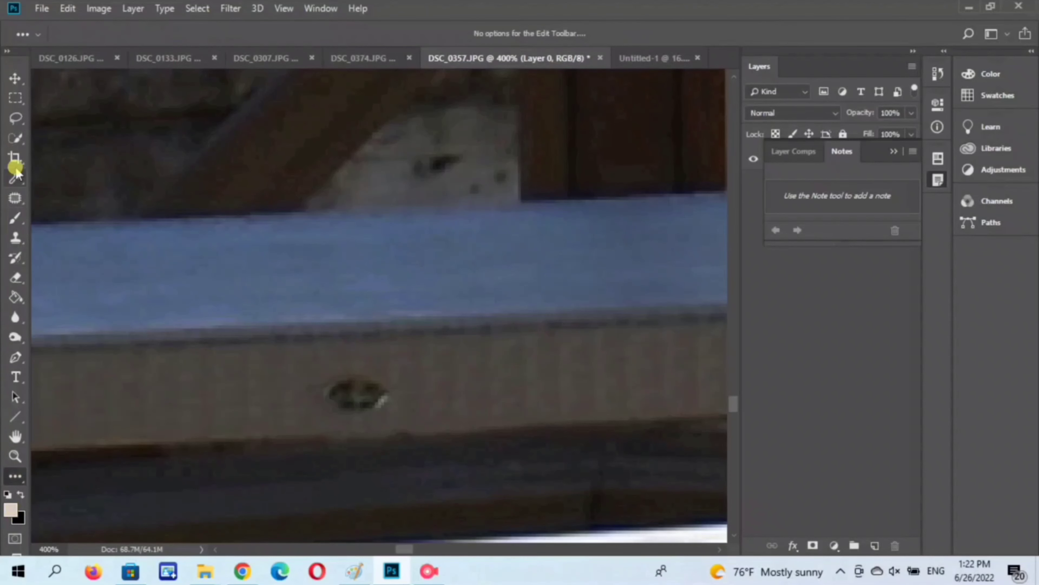
{"action": "left_click", "coordinate": [16, 177]}
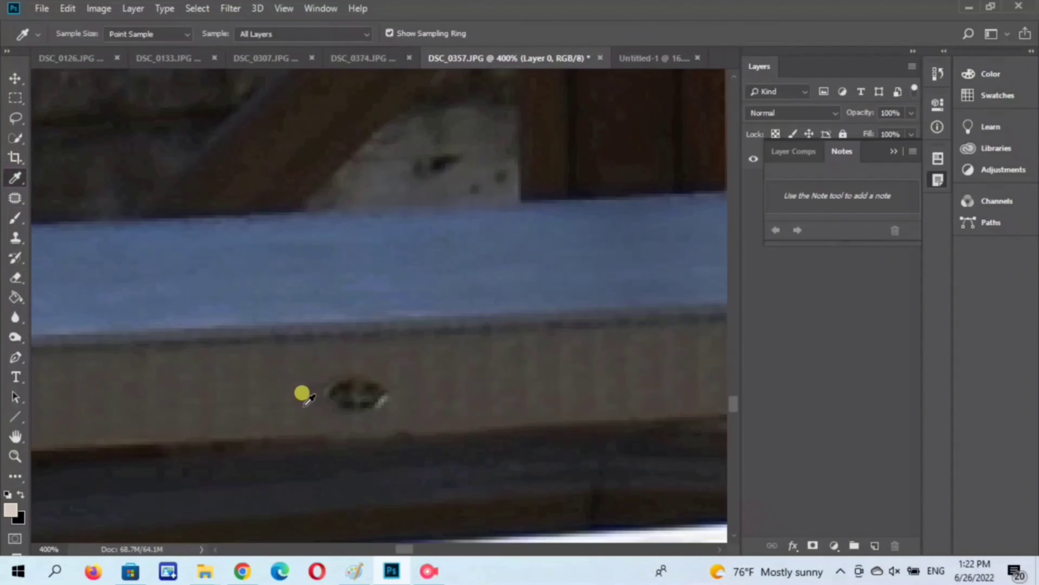
{"action": "left_click", "coordinate": [285, 393]}
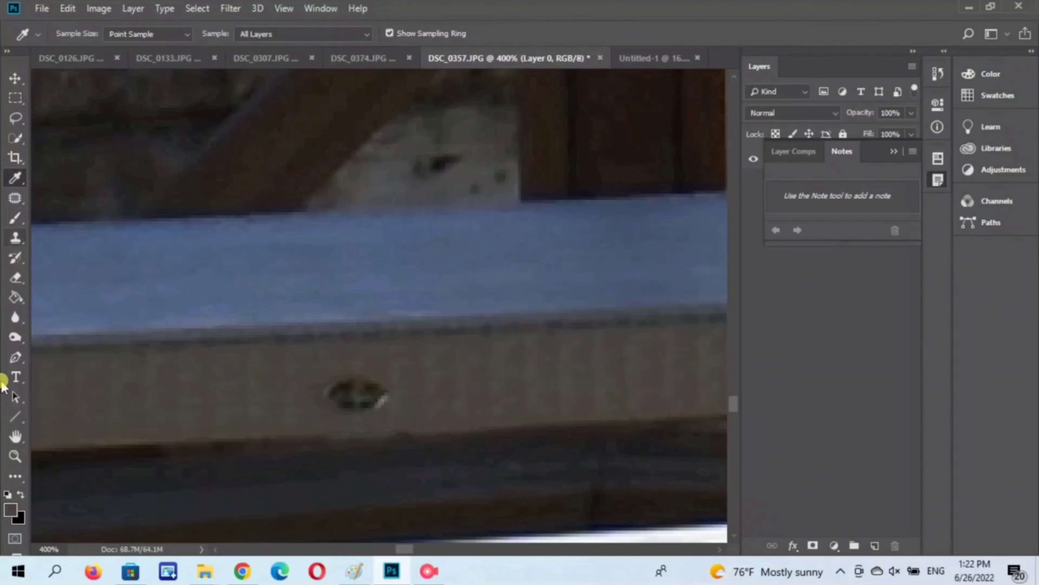
- Switch to the Brush tool and paint over the dark hole in the table's edge with the sampled brown
{"action": "right_click", "coordinate": [16, 178]}
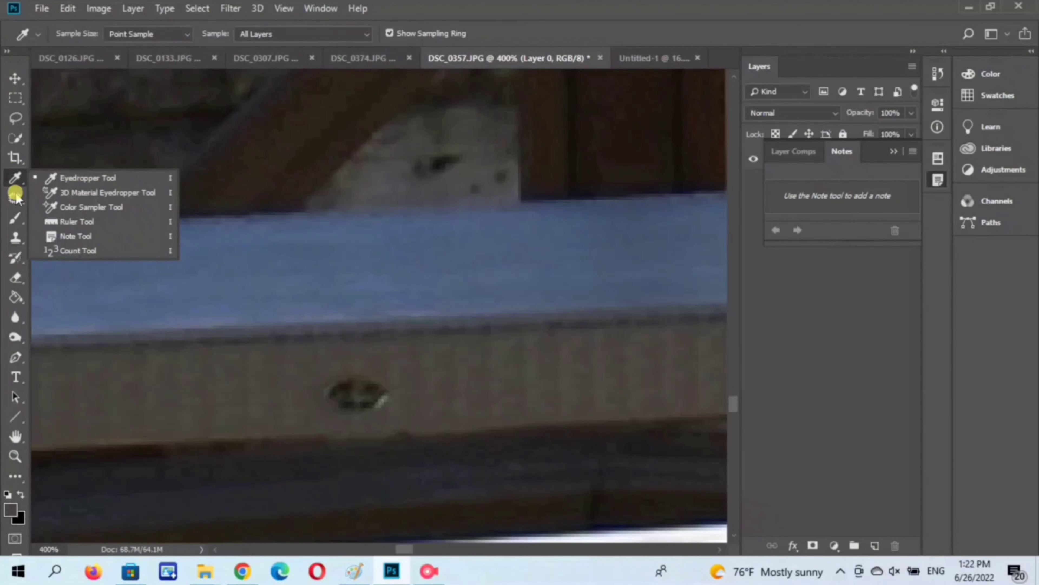
{"action": "left_click", "coordinate": [16, 196]}
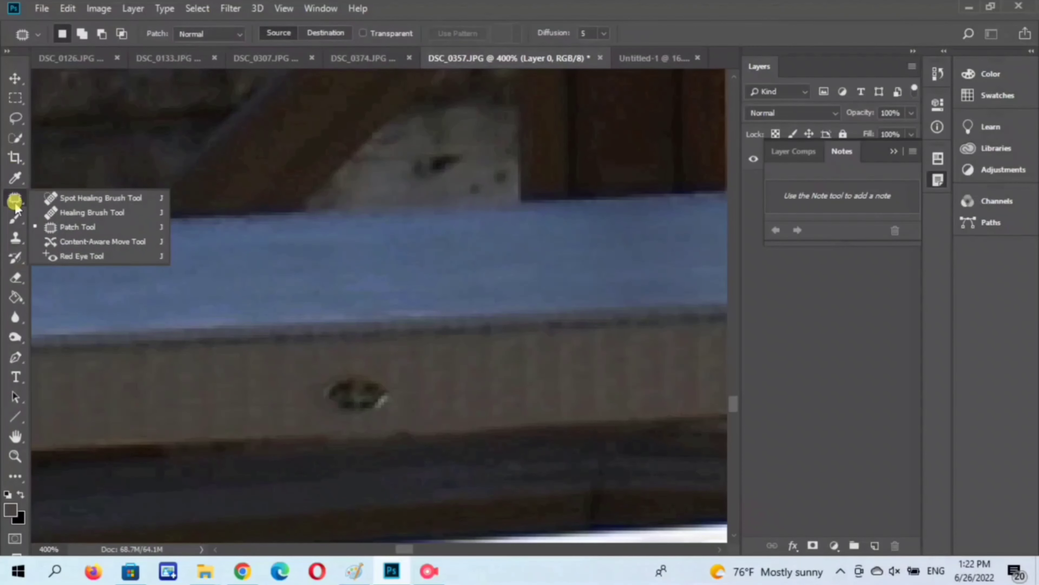
{"action": "left_click", "coordinate": [13, 236]}
{"action": "left_click_drag", "start_coordinate": [15, 221], "coordinate": [74, 221]}
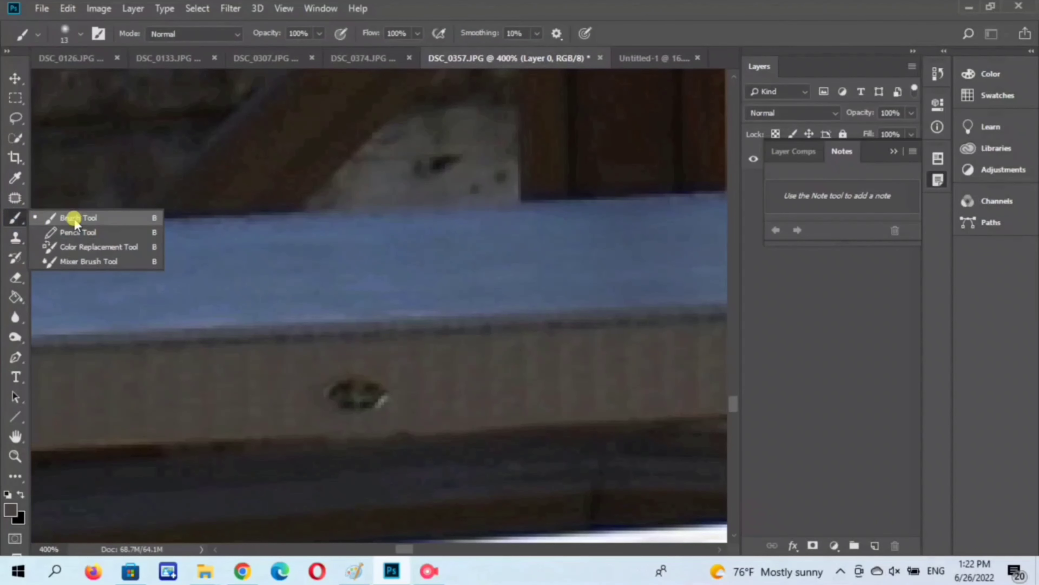
{"action": "left_click", "coordinate": [74, 220]}
{"action": "left_click", "coordinate": [380, 385]}
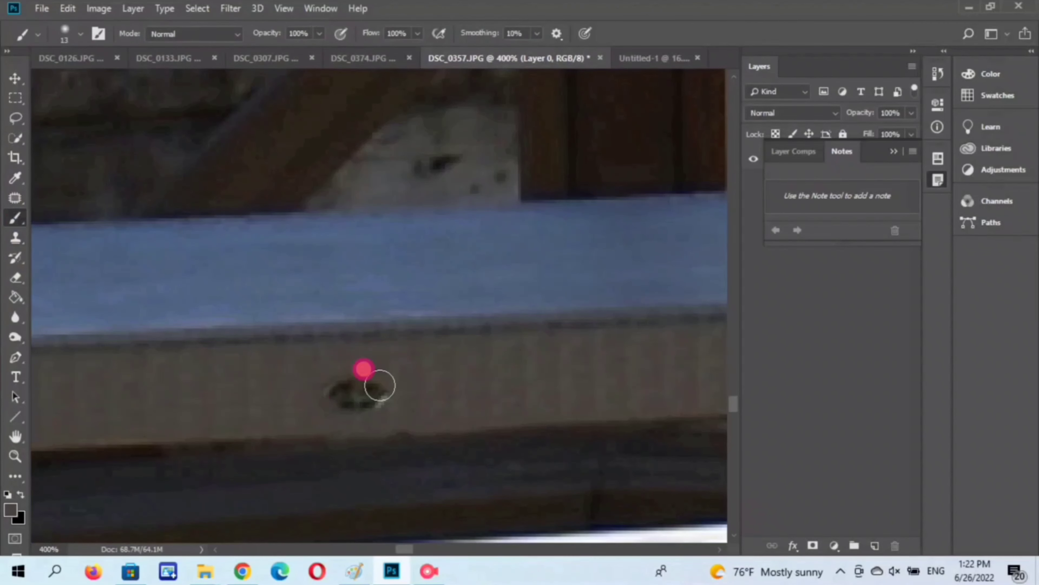
{"action": "mouse_move", "coordinate": [379, 385]}
{"action": "left_mouse_down"}
{"action": "mouse_move", "coordinate": [405, 392]}
{"action": "mouse_move", "coordinate": [372, 401]}
{"action": "left_mouse_up"}
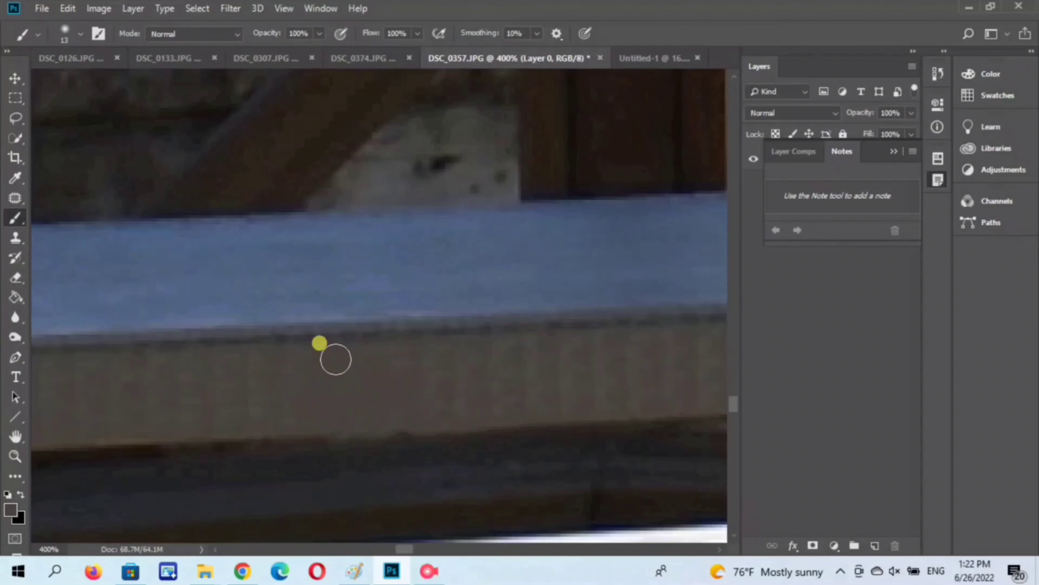
- Review the painted-over spot on the table's edge at several magnifications, and undo the brush strokes
{"action": "key", "text": "ctrl+minus"}
{"action": "key", "text": "ctrl+minus"}
{"action": "key", "text": "ctrl+minus"}
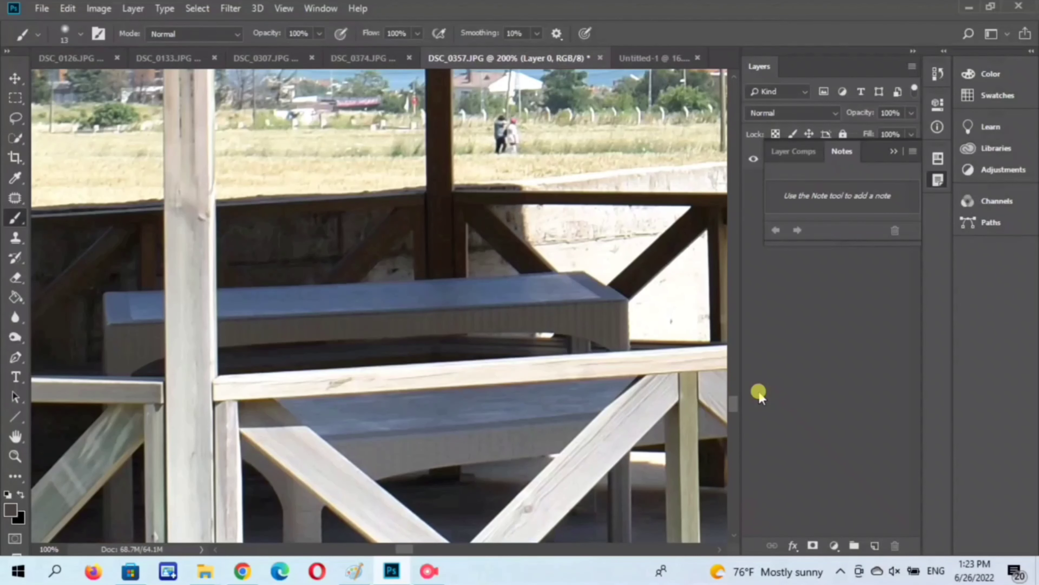
{"action": "key", "text": "ctrl+minus"}
{"action": "key", "text": "ctrl+minus"}
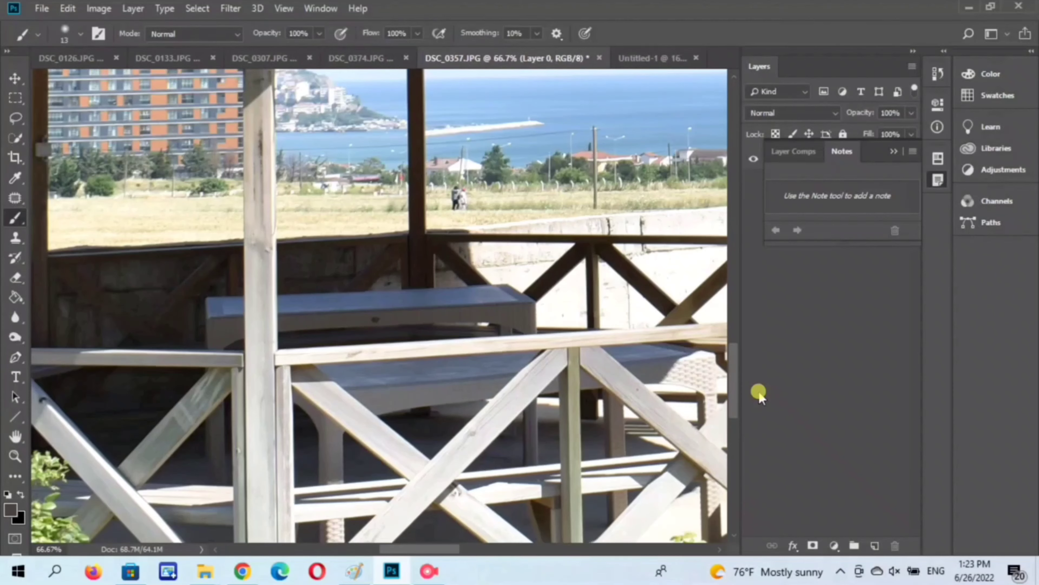
{"action": "key", "text": "ctrl+minus"}
{"action": "key", "text": "ctrl+plus"}
{"action": "key", "text": "ctrl+plus"}
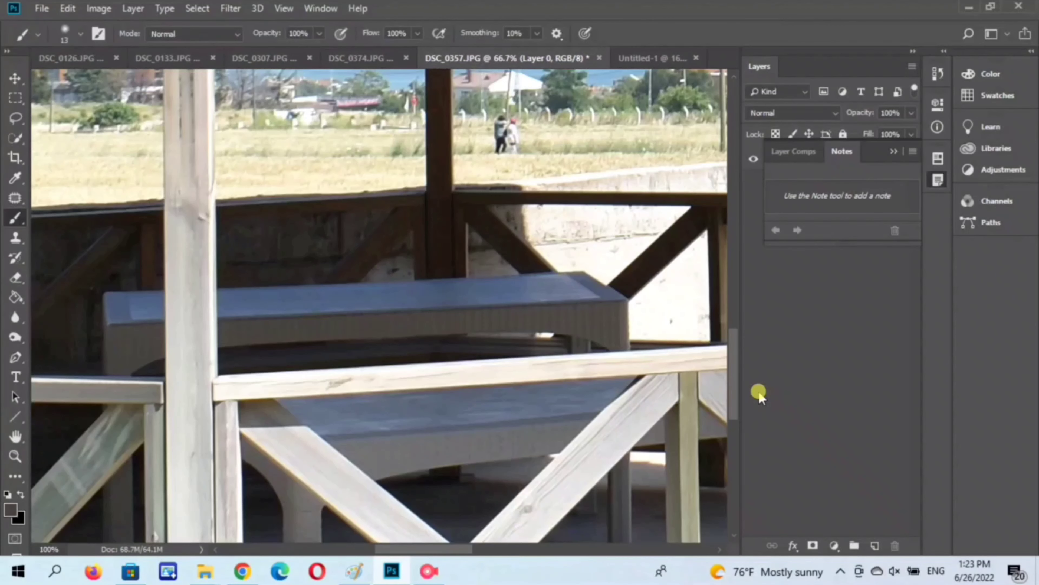
{"action": "key", "text": "ctrl+plus"}
{"action": "key", "text": "ctrl+plus"}
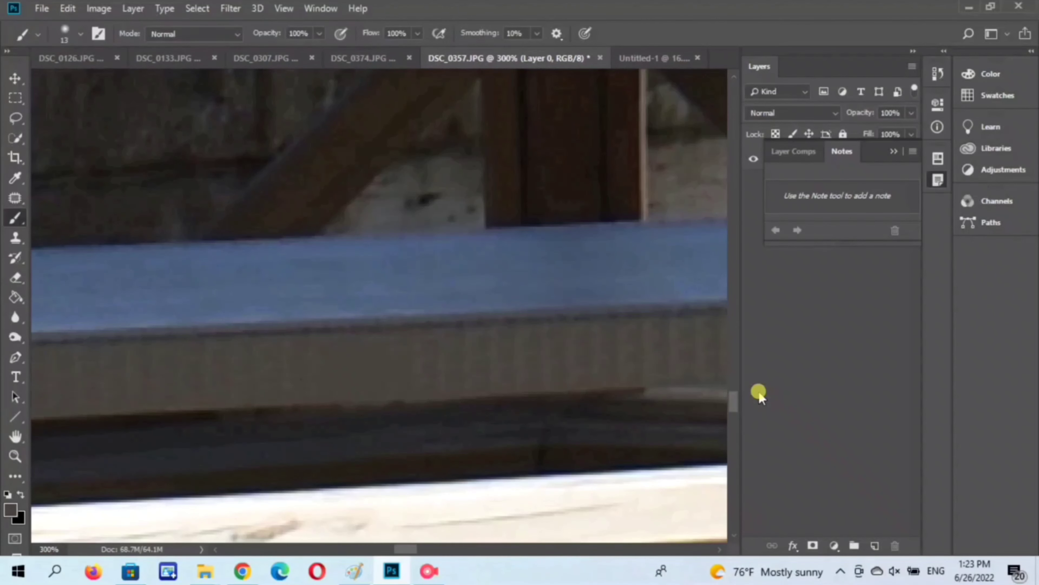
{"action": "key", "text": "ctrl+z"}
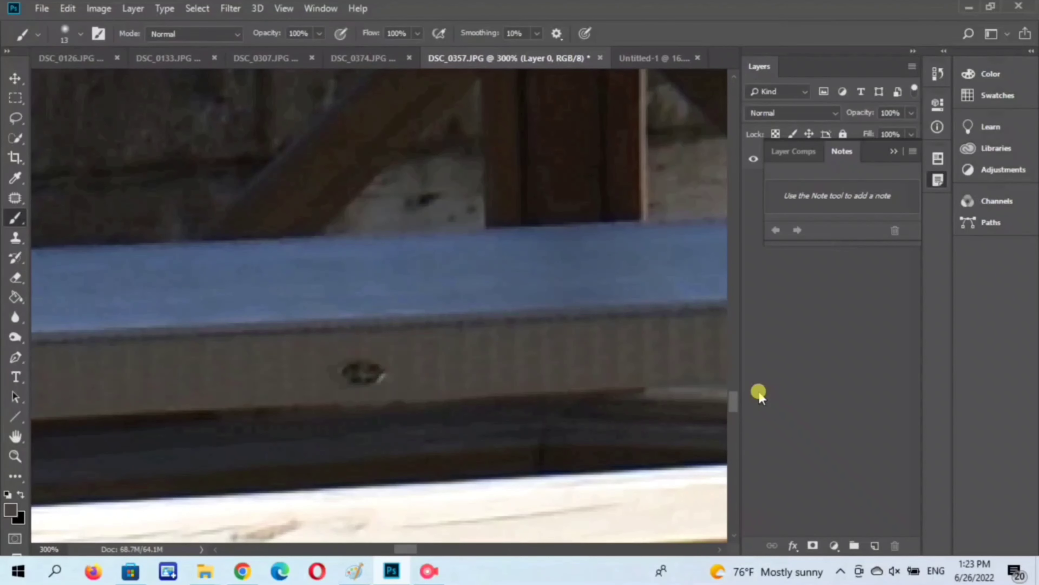
- Clear the selection around the knot on the post using the Rectangular Marquee tool
{"action": "key", "text": "ctrl+minus"}
{"action": "key", "text": "ctrl+minus"}
{"action": "key", "text": "ctrl+minus"}
{"action": "key", "text": "ctrl+minus"}
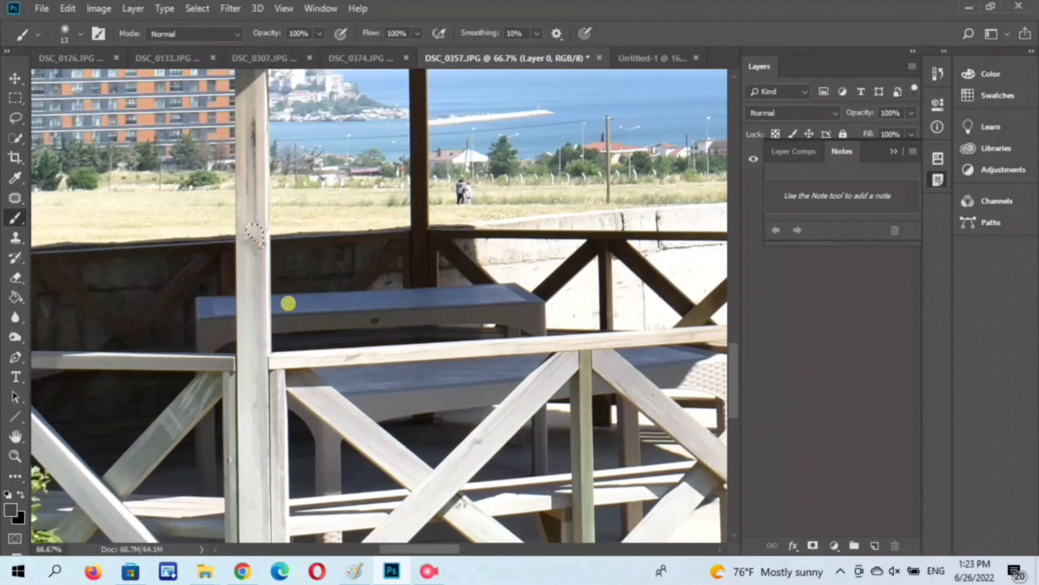
{"action": "key", "text": "ctrl+plus"}
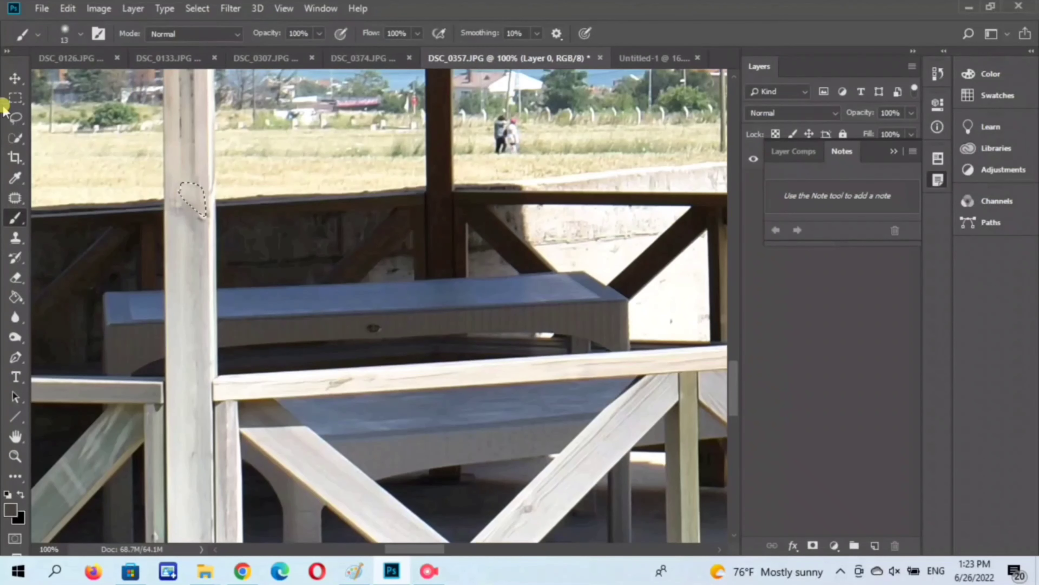
{"action": "key", "text": "m"}
{"action": "left_click", "coordinate": [144, 120]}
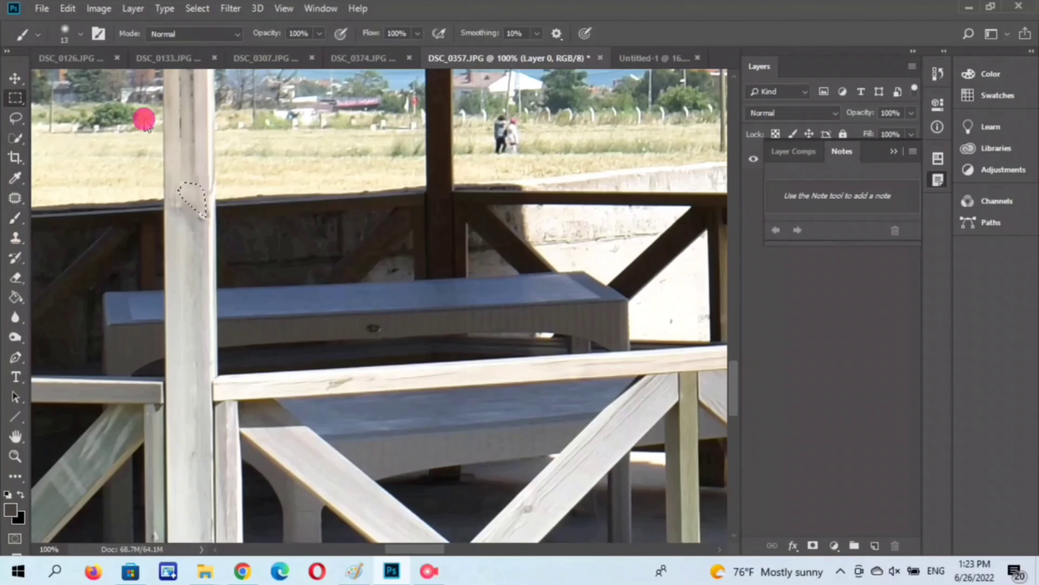
- Switch to the Pencil tool and draw a long closed outline along the front face of the white handrail beside the post
{"action": "right_click", "coordinate": [25, 222]}
{"action": "left_click", "coordinate": [56, 232]}
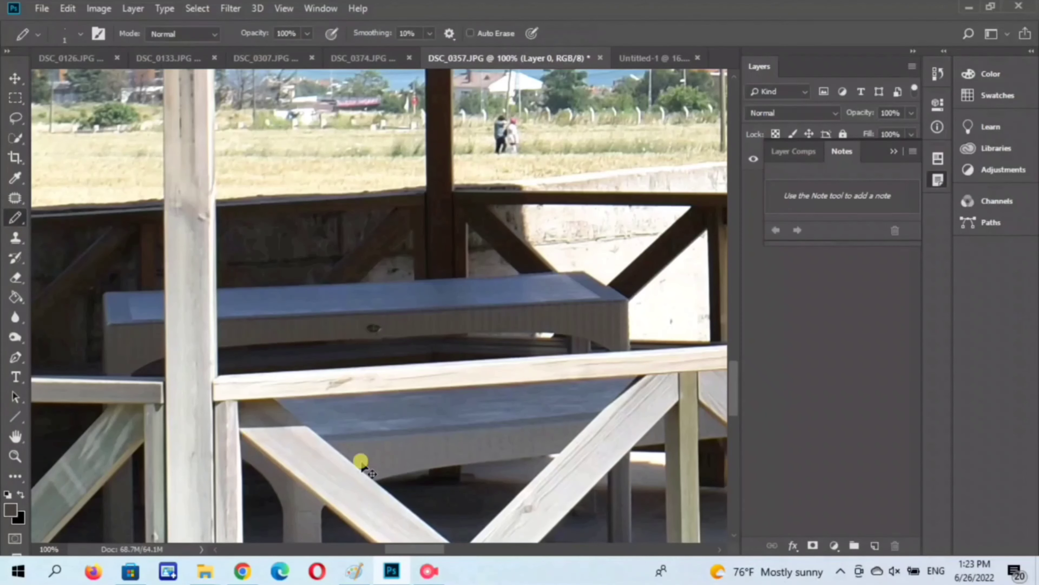
{"action": "key", "text": "ctrl+plus"}
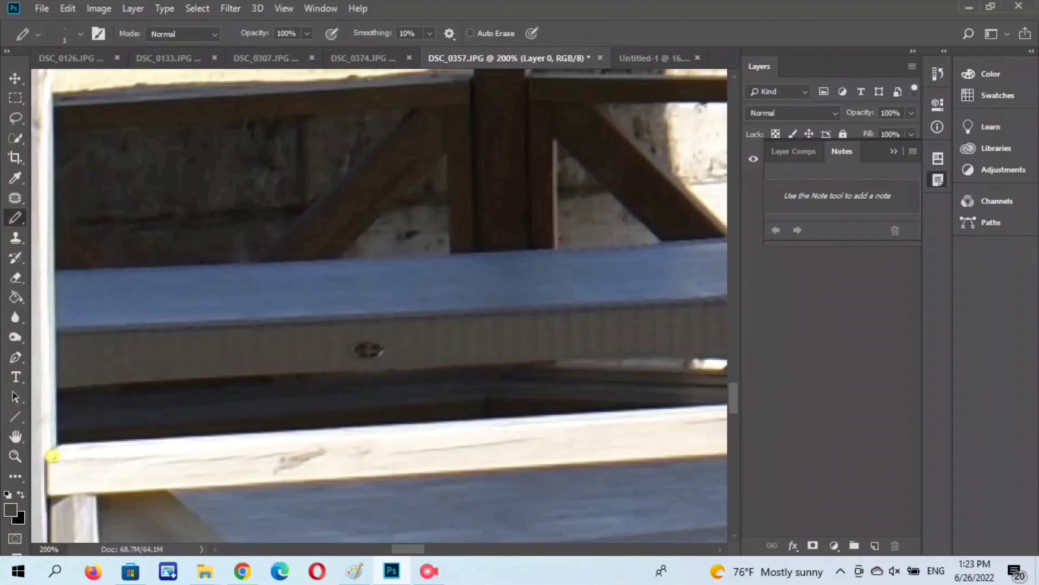
{"action": "mouse_move", "coordinate": [52, 457]}
{"action": "left_mouse_down"}
{"action": "mouse_move", "coordinate": [676, 422]}
{"action": "mouse_move", "coordinate": [522, 461]}
{"action": "mouse_move", "coordinate": [50, 480]}
{"action": "mouse_move", "coordinate": [55, 457]}
{"action": "left_mouse_up"}
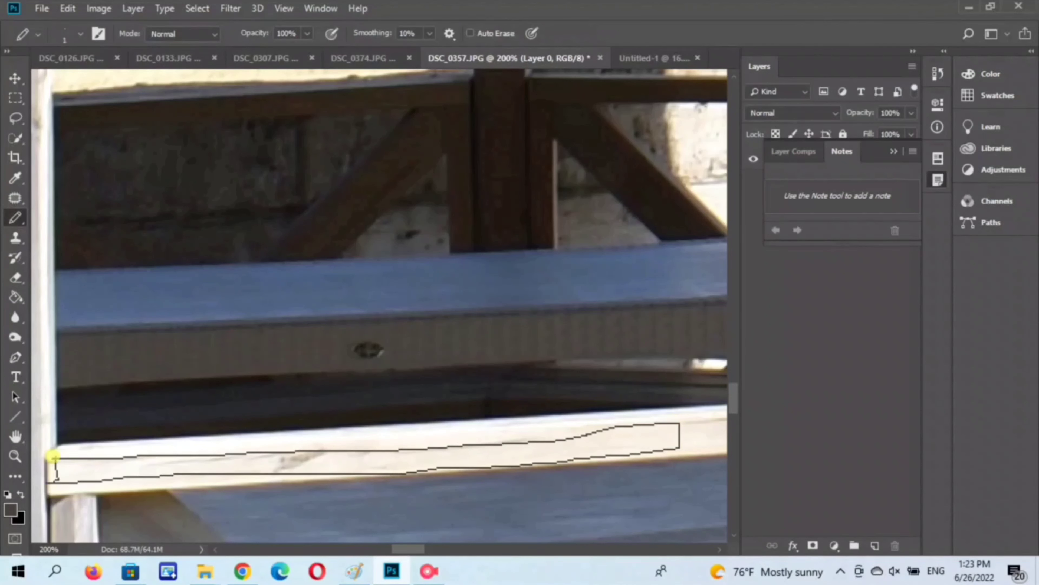
- Sketch a railing frame above the handrail with thin pencil lines: uprights, an upper rail line and crossing diagonals between them
{"action": "left_click", "coordinate": [267, 311]}
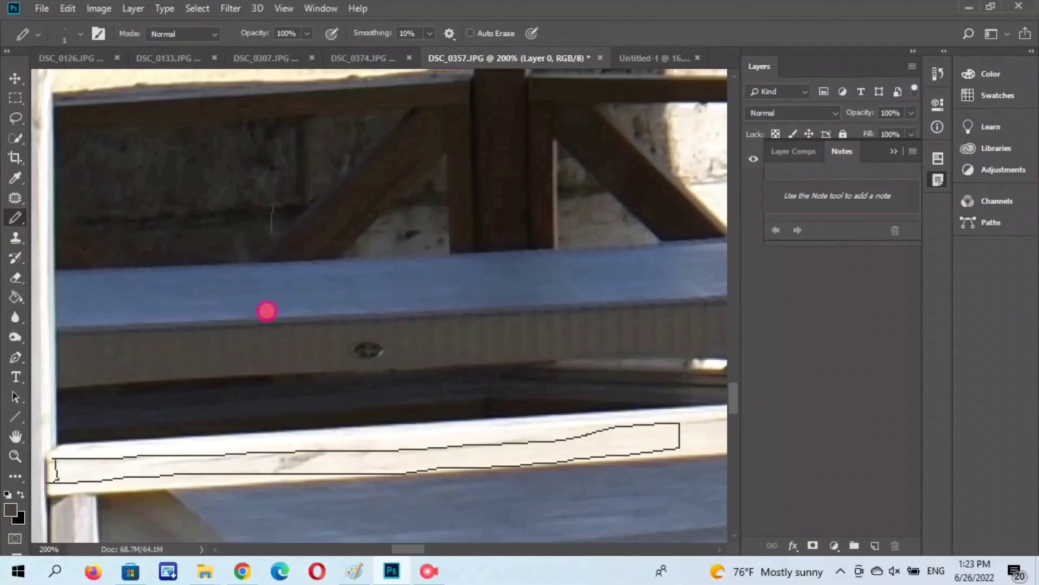
{"action": "left_click_drag", "start_coordinate": [267, 312], "coordinate": [273, 454]}
{"action": "mouse_move", "coordinate": [273, 210]}
{"action": "left_mouse_down"}
{"action": "mouse_move", "coordinate": [672, 201]}
{"action": "mouse_move", "coordinate": [680, 445]}
{"action": "left_mouse_up"}
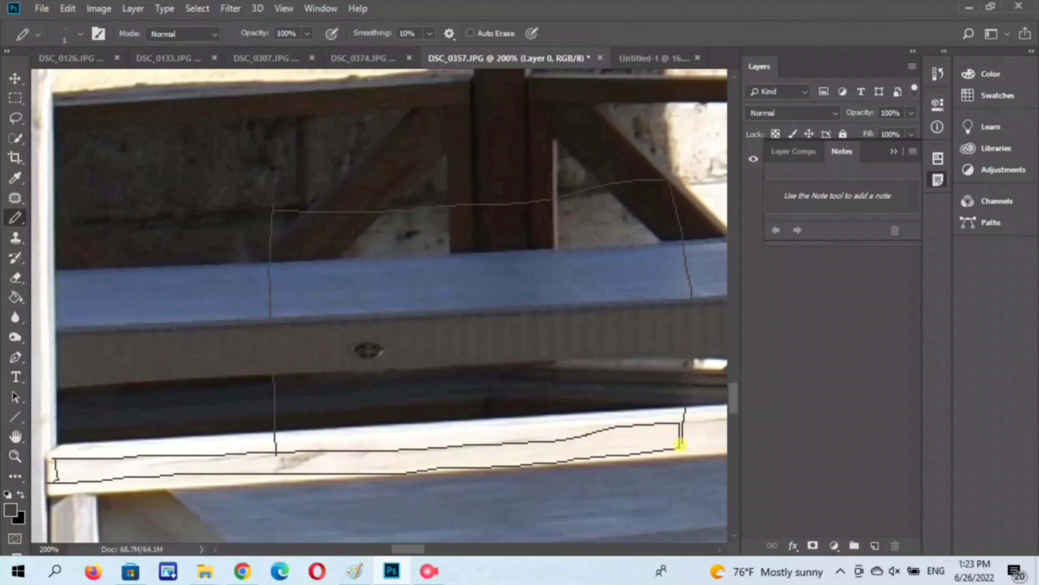
{"action": "mouse_move", "coordinate": [261, 205]}
{"action": "left_mouse_down"}
{"action": "mouse_move", "coordinate": [47, 232]}
{"action": "mouse_move", "coordinate": [40, 474]}
{"action": "mouse_move", "coordinate": [255, 219]}
{"action": "left_mouse_up"}
{"action": "left_click", "coordinate": [40, 230]}
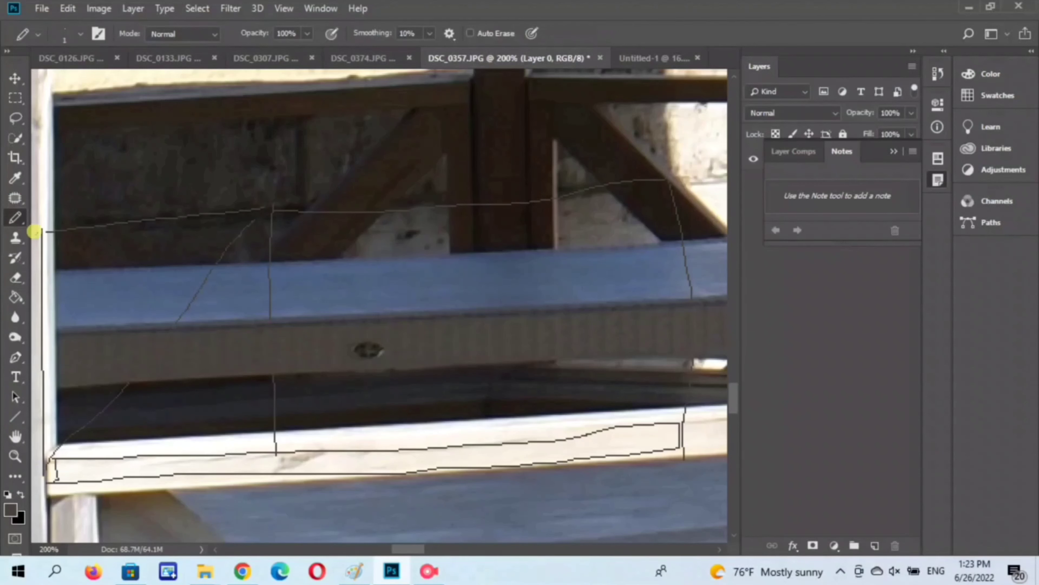
{"action": "mouse_move", "coordinate": [35, 232]}
{"action": "left_mouse_down"}
{"action": "mouse_move", "coordinate": [271, 460]}
{"action": "mouse_move", "coordinate": [696, 180]}
{"action": "mouse_move", "coordinate": [684, 178]}
{"action": "left_mouse_up"}
{"action": "left_click_drag", "start_coordinate": [279, 213], "coordinate": [425, 310]}
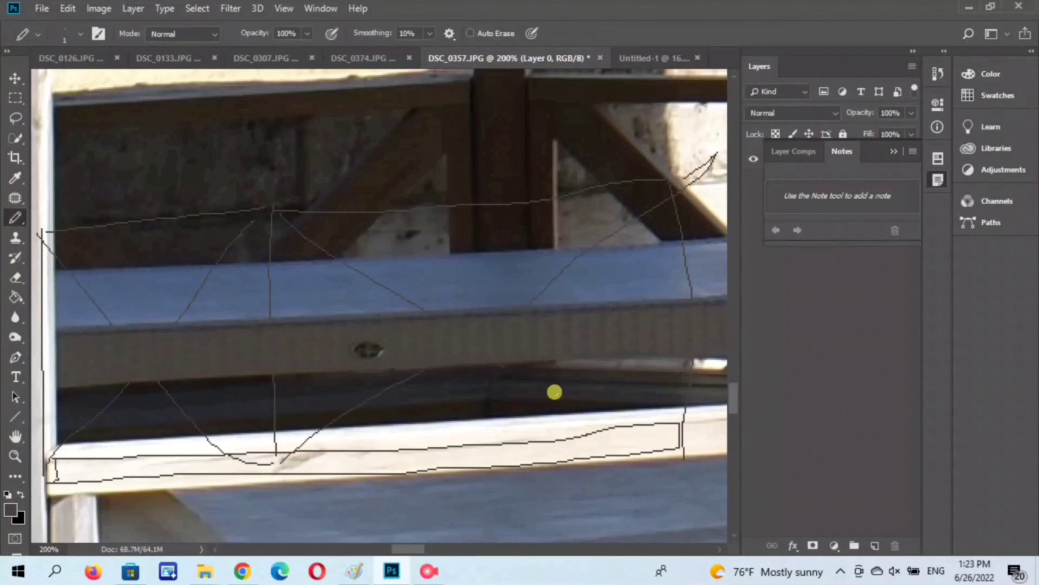
{"action": "left_click_drag", "start_coordinate": [498, 364], "coordinate": [681, 442]}
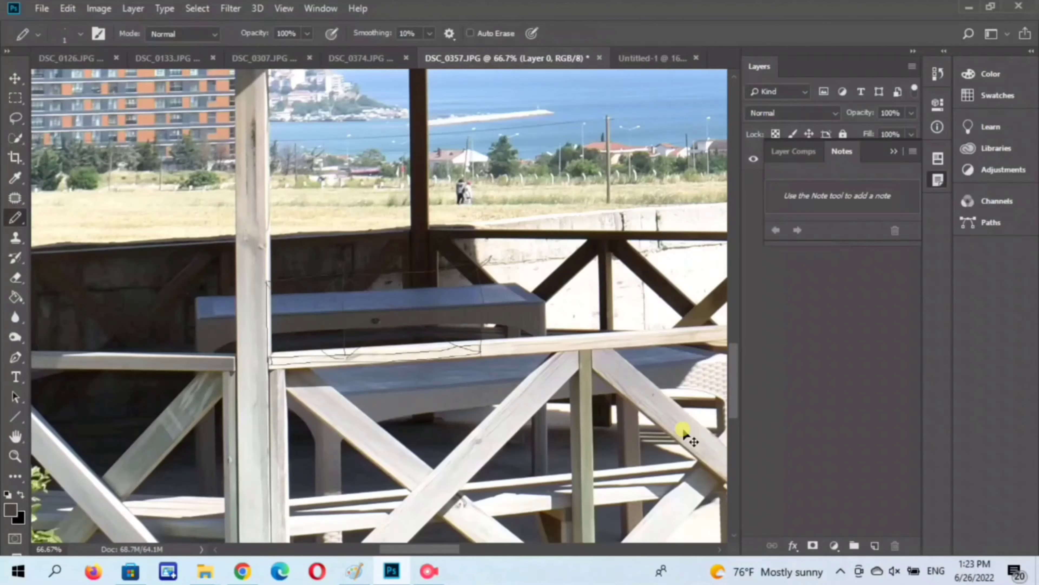